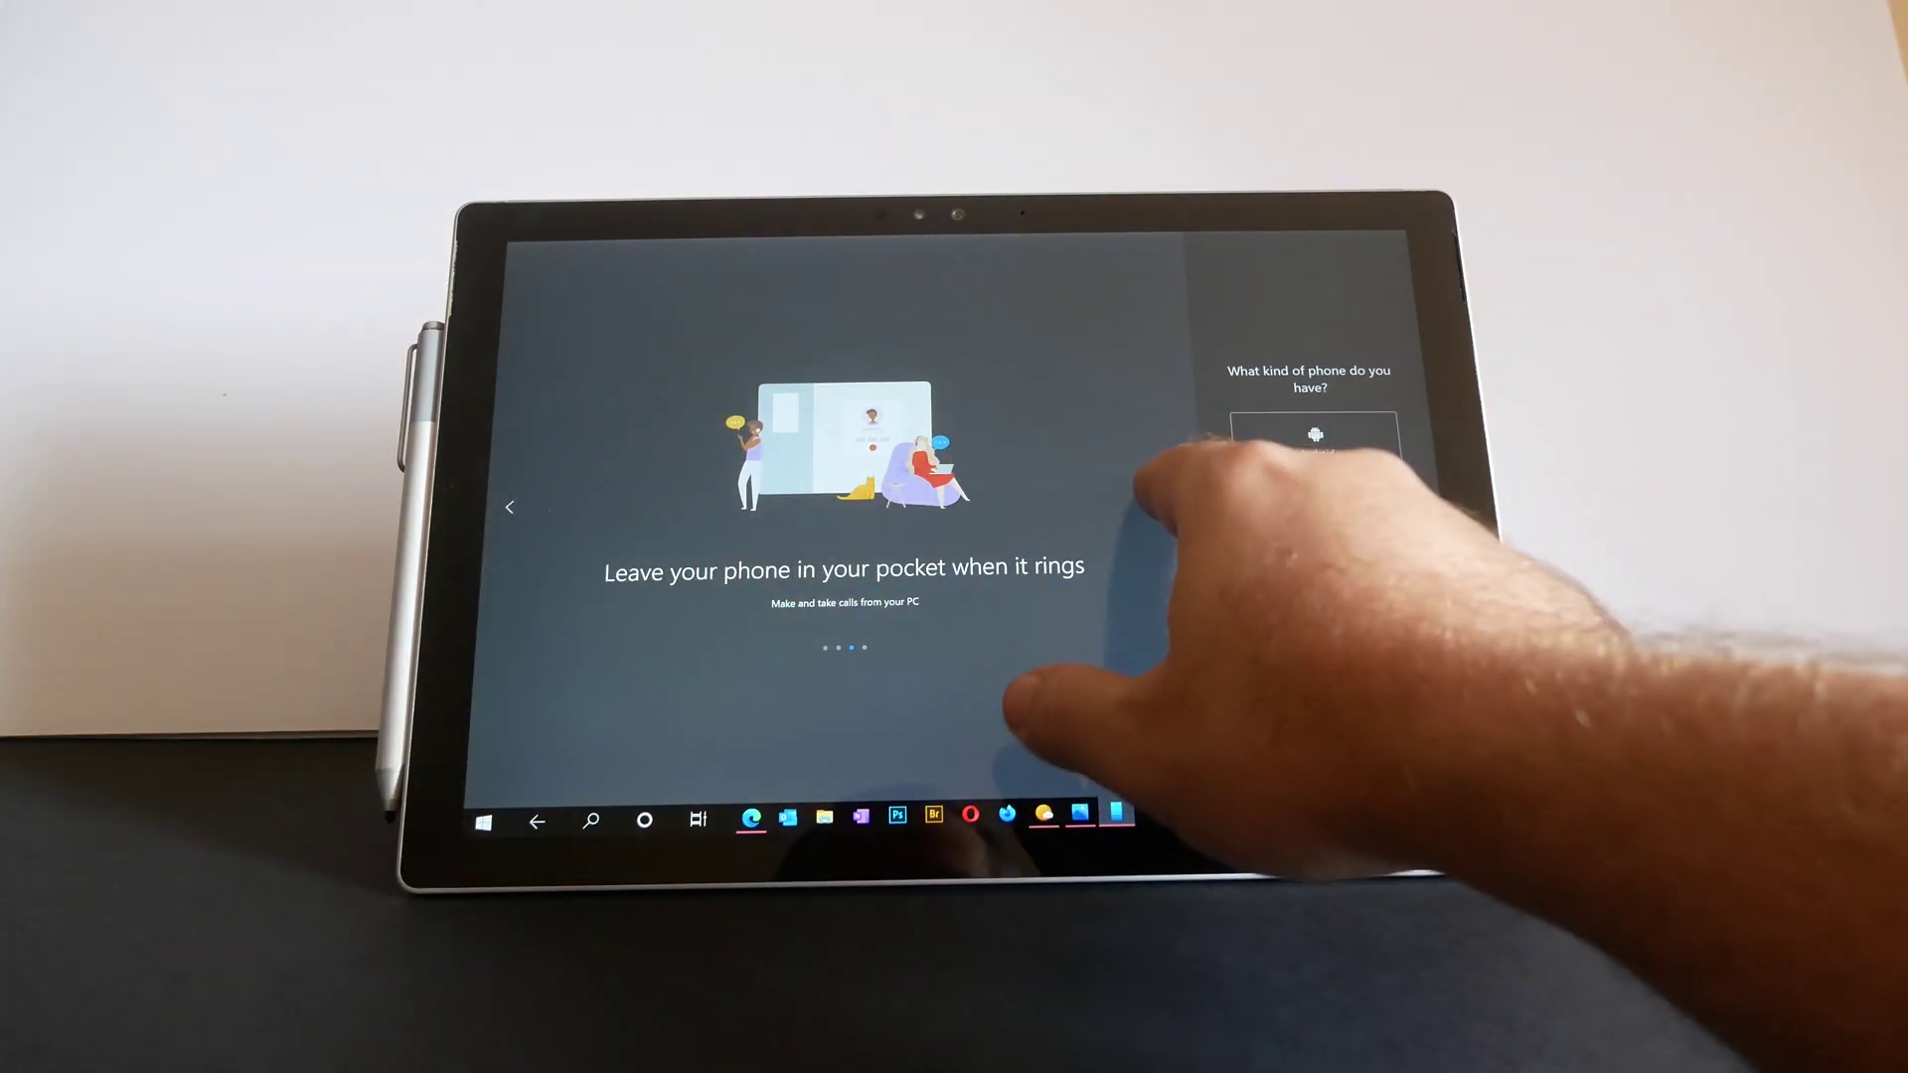
Advance past the first Your Phone intro slide toward the Android companion install step.
{"action": "left_click", "coordinate": [1177, 496]}
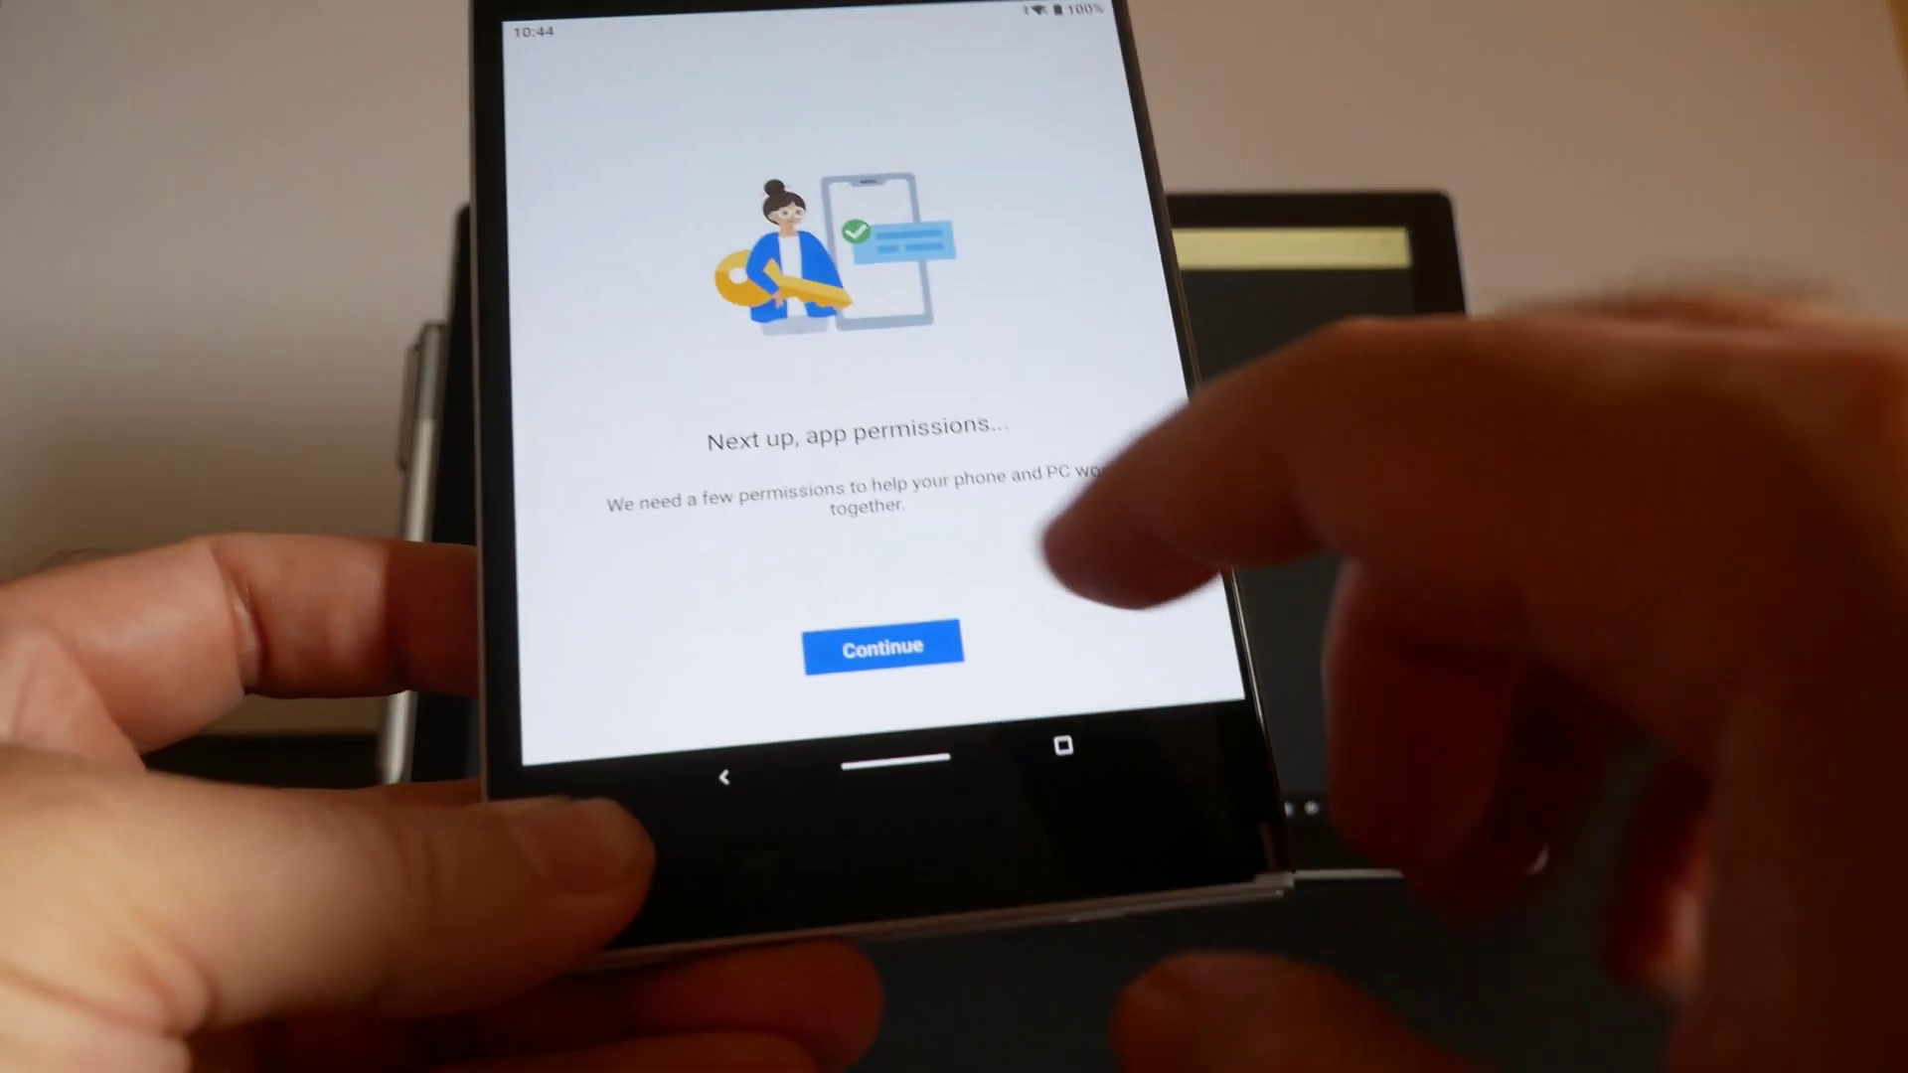
Allow SMS and other permissions, confirm My PC is ready, allow the connection, and finish setup.
{"action": "left_click", "coordinate": [817, 665]}
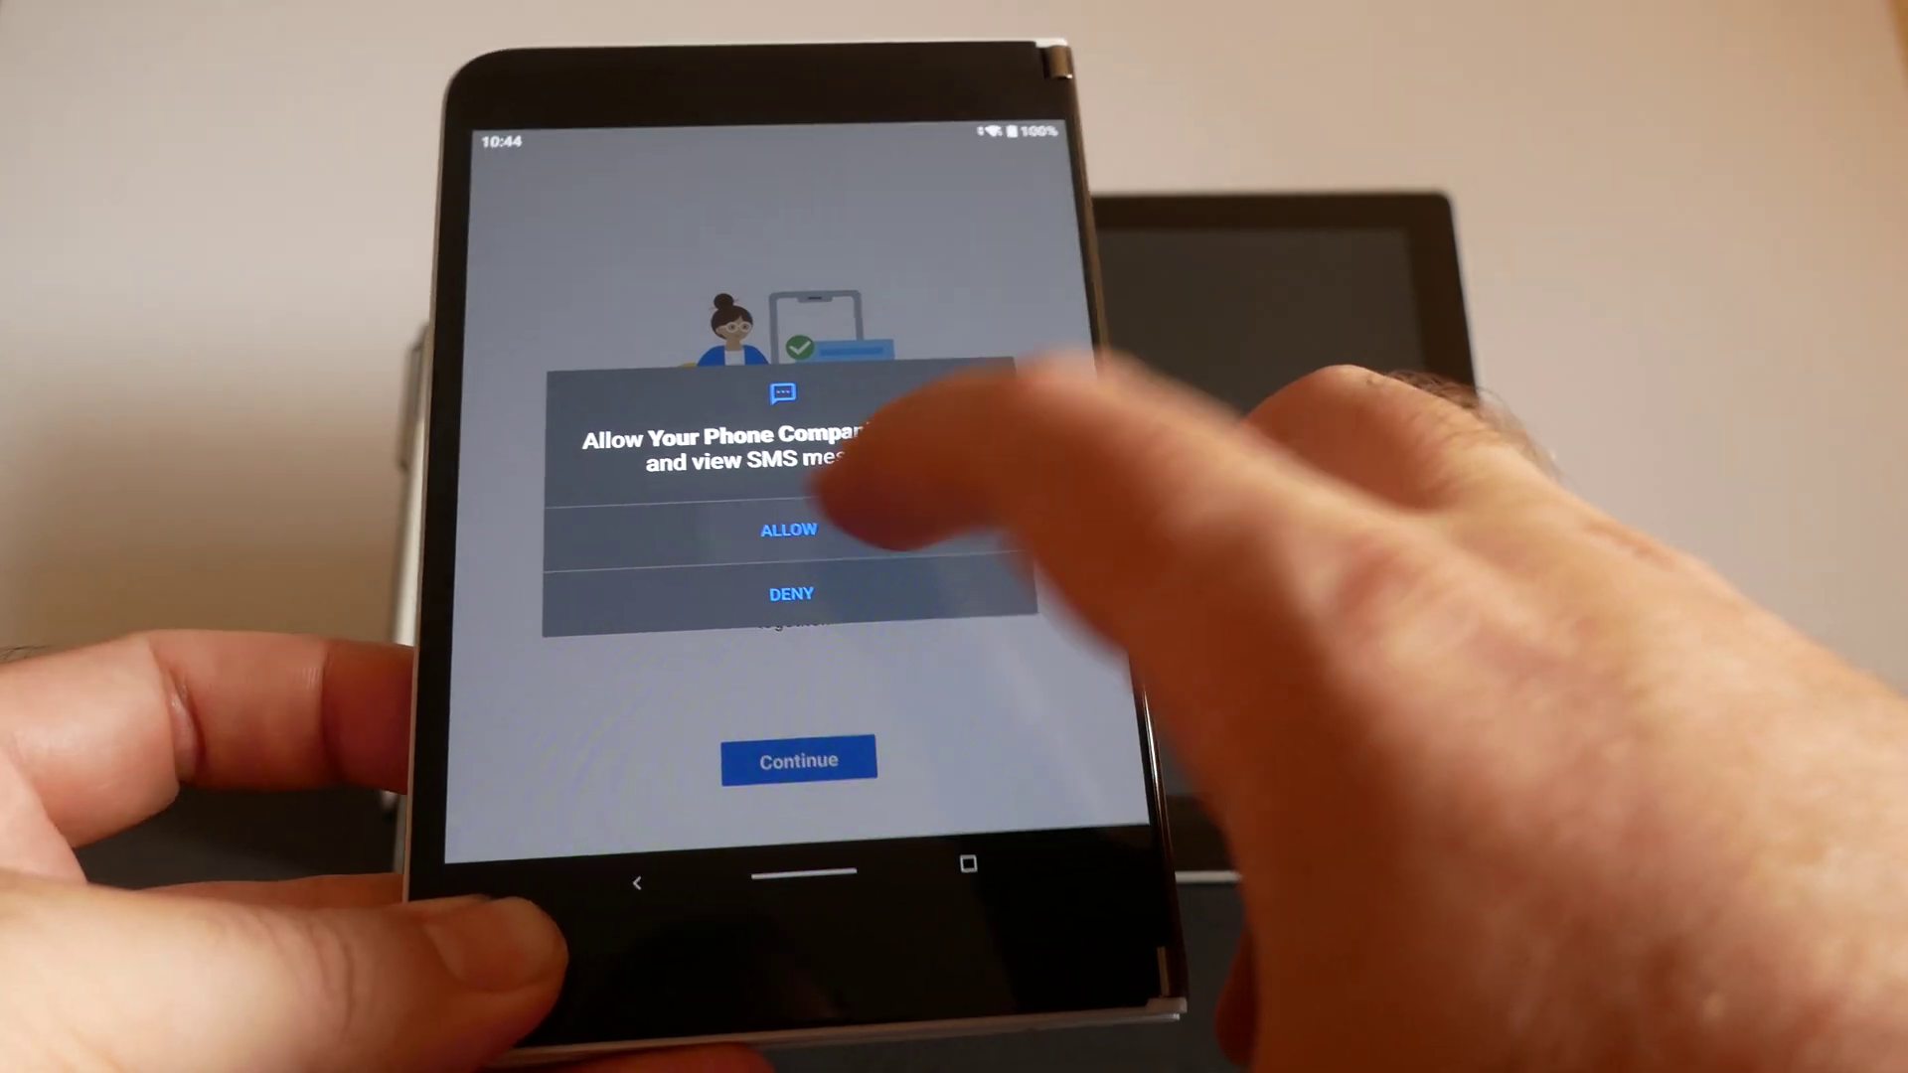
{"action": "left_click", "coordinate": [818, 530]}
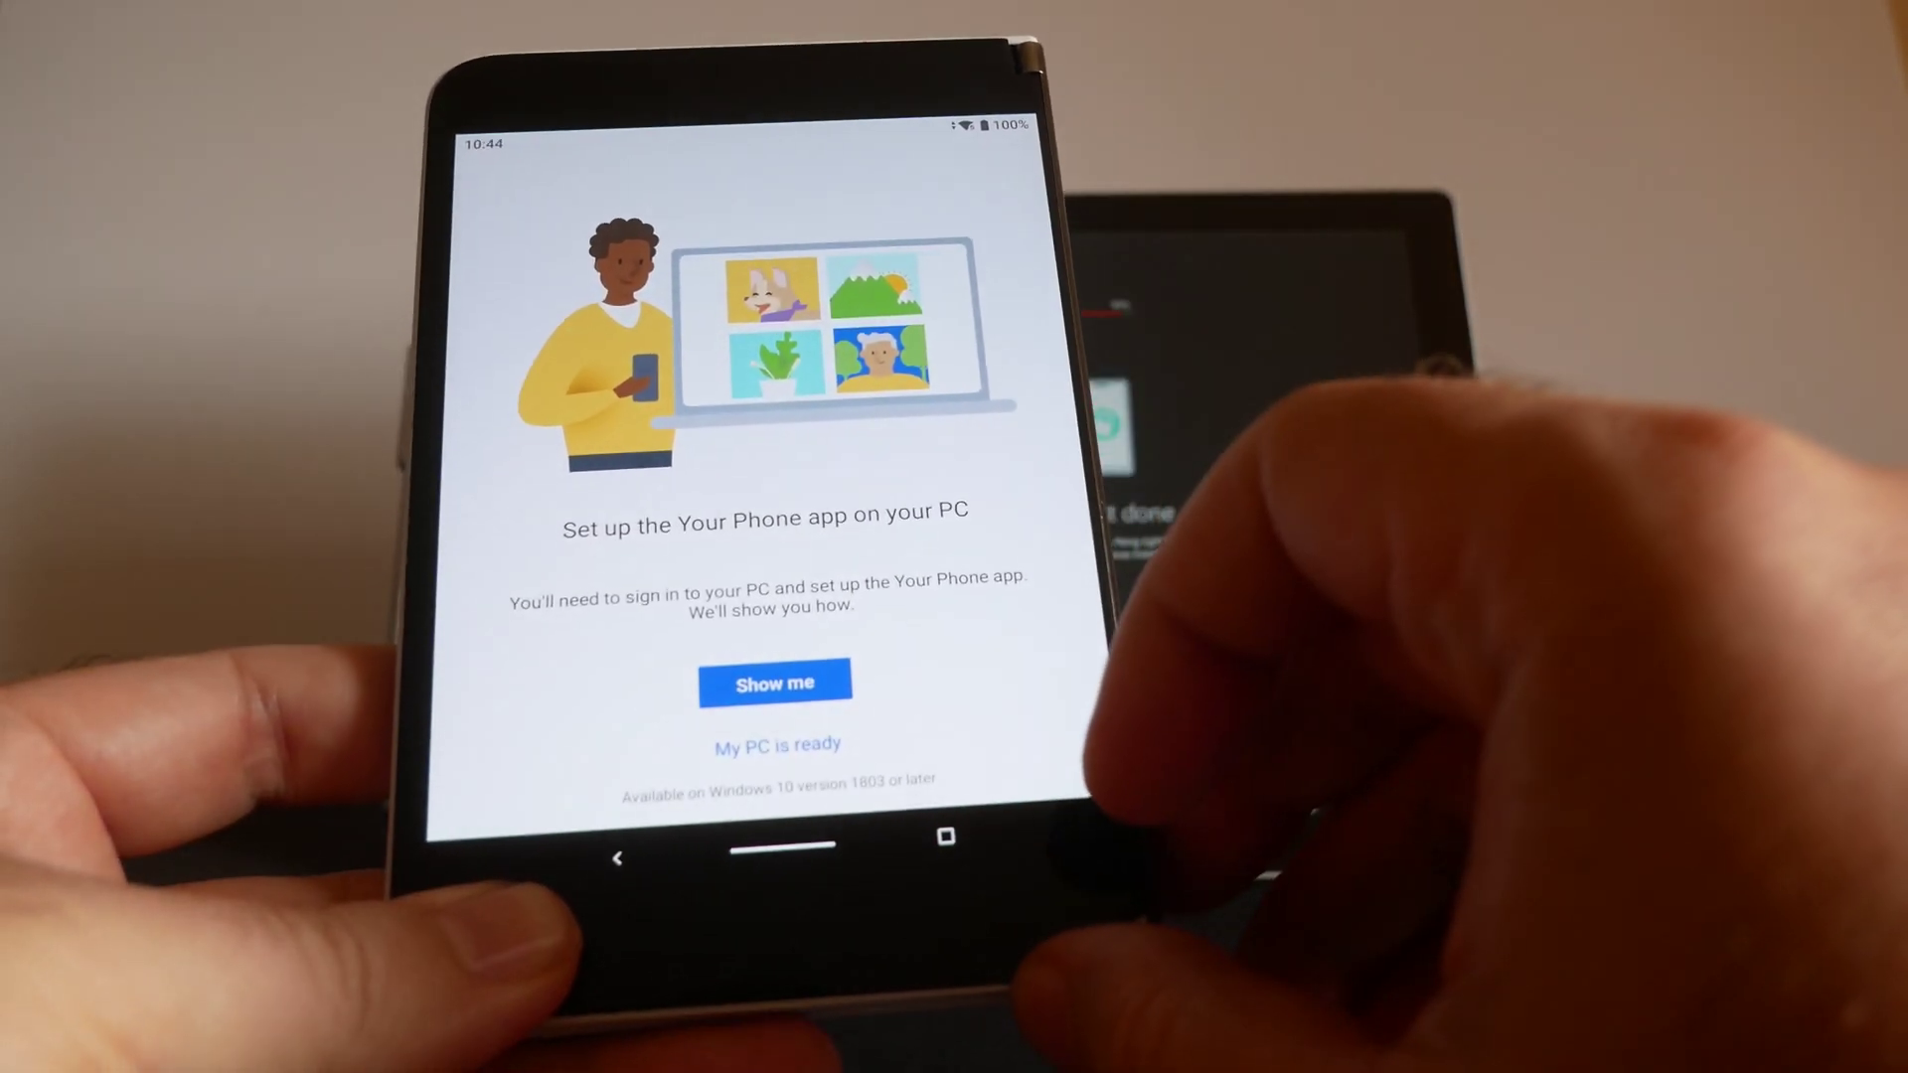
{"action": "left_click", "coordinate": [791, 736]}
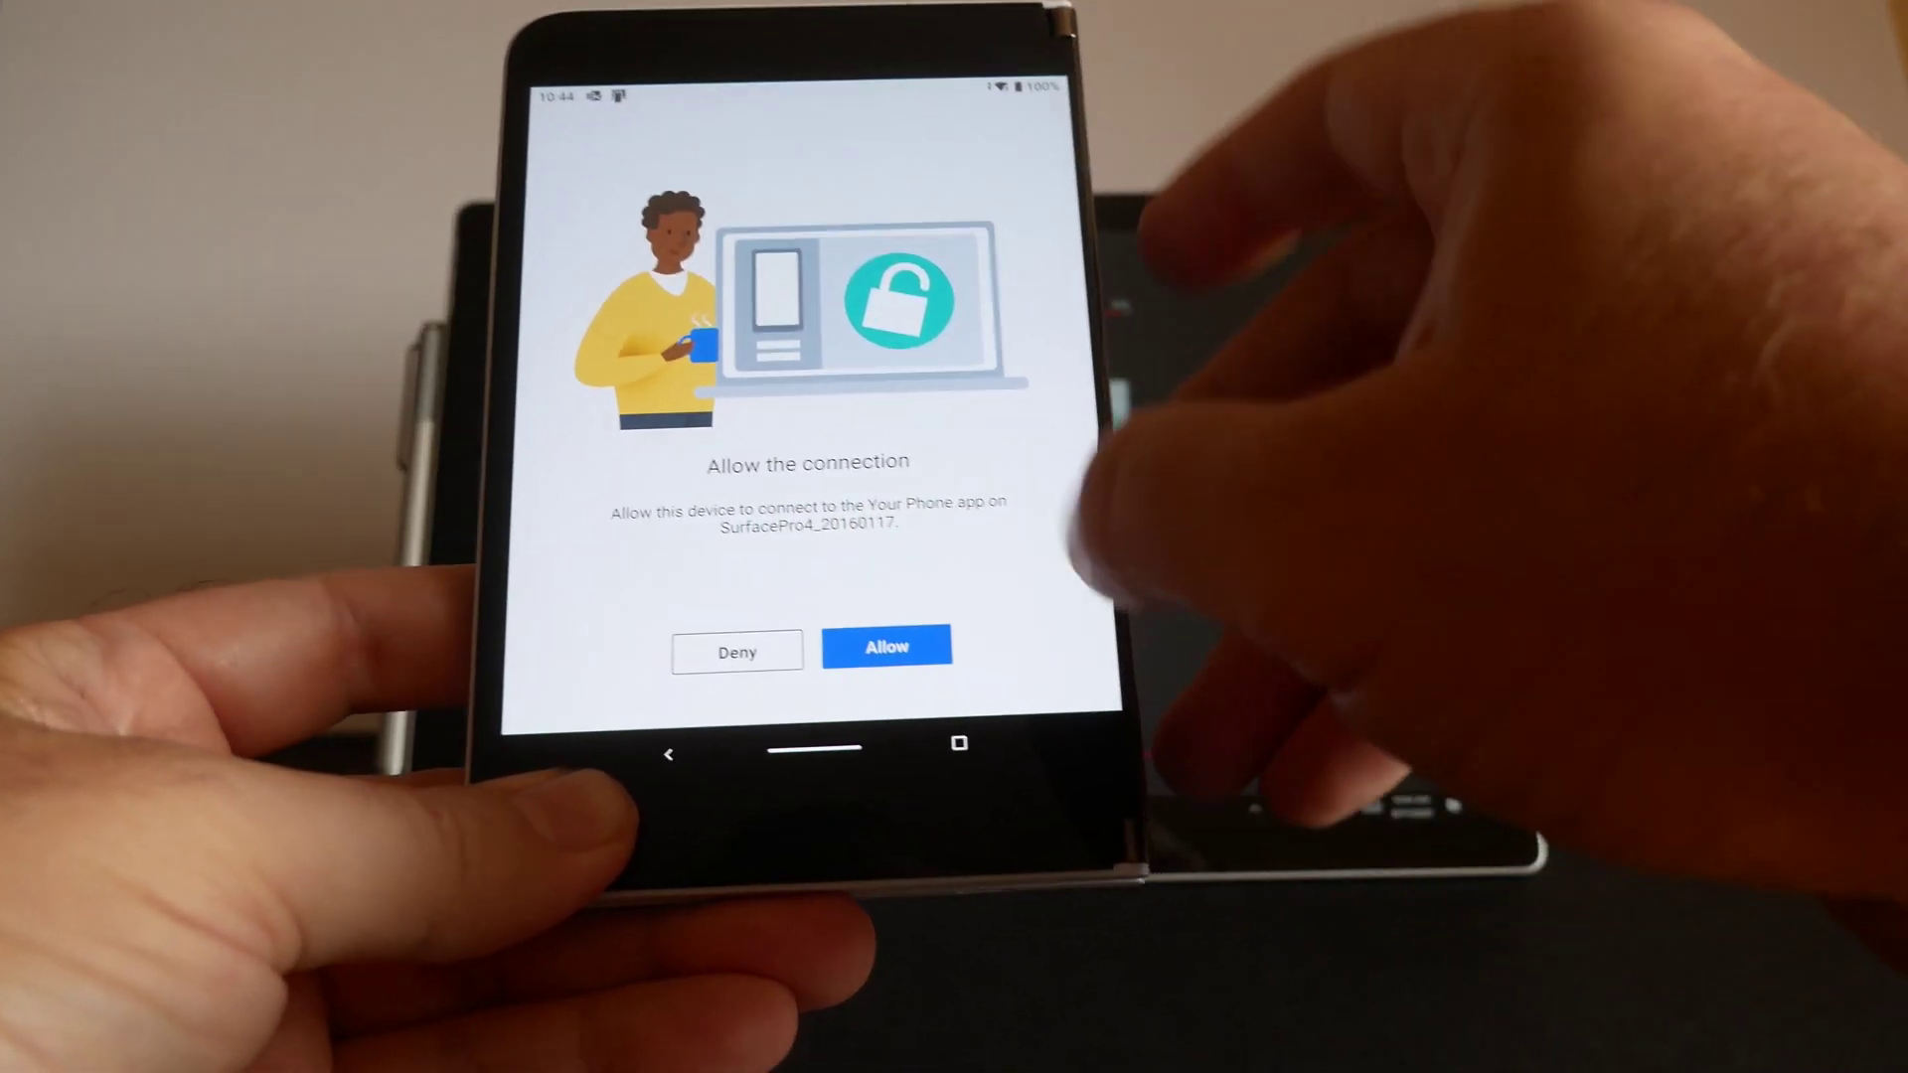
{"action": "left_click", "coordinate": [894, 657]}
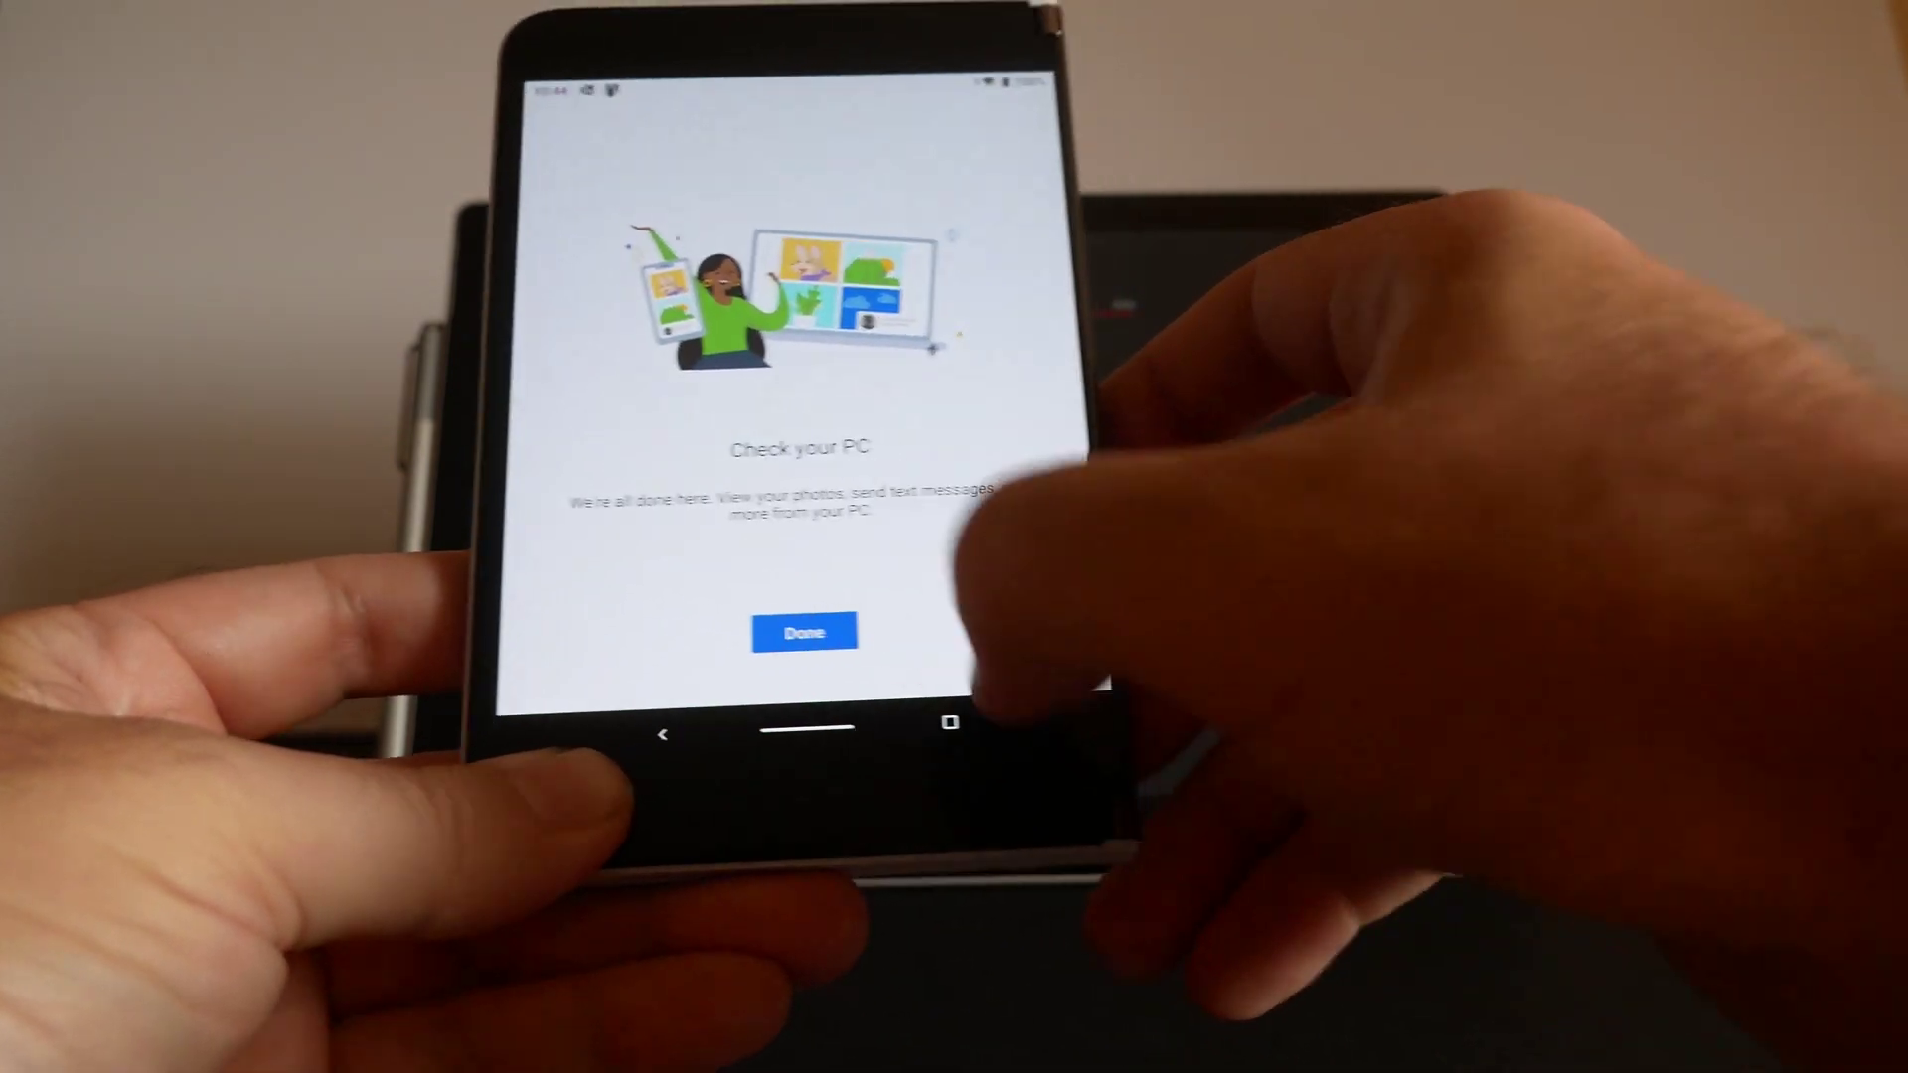
{"action": "left_click", "coordinate": [808, 637]}
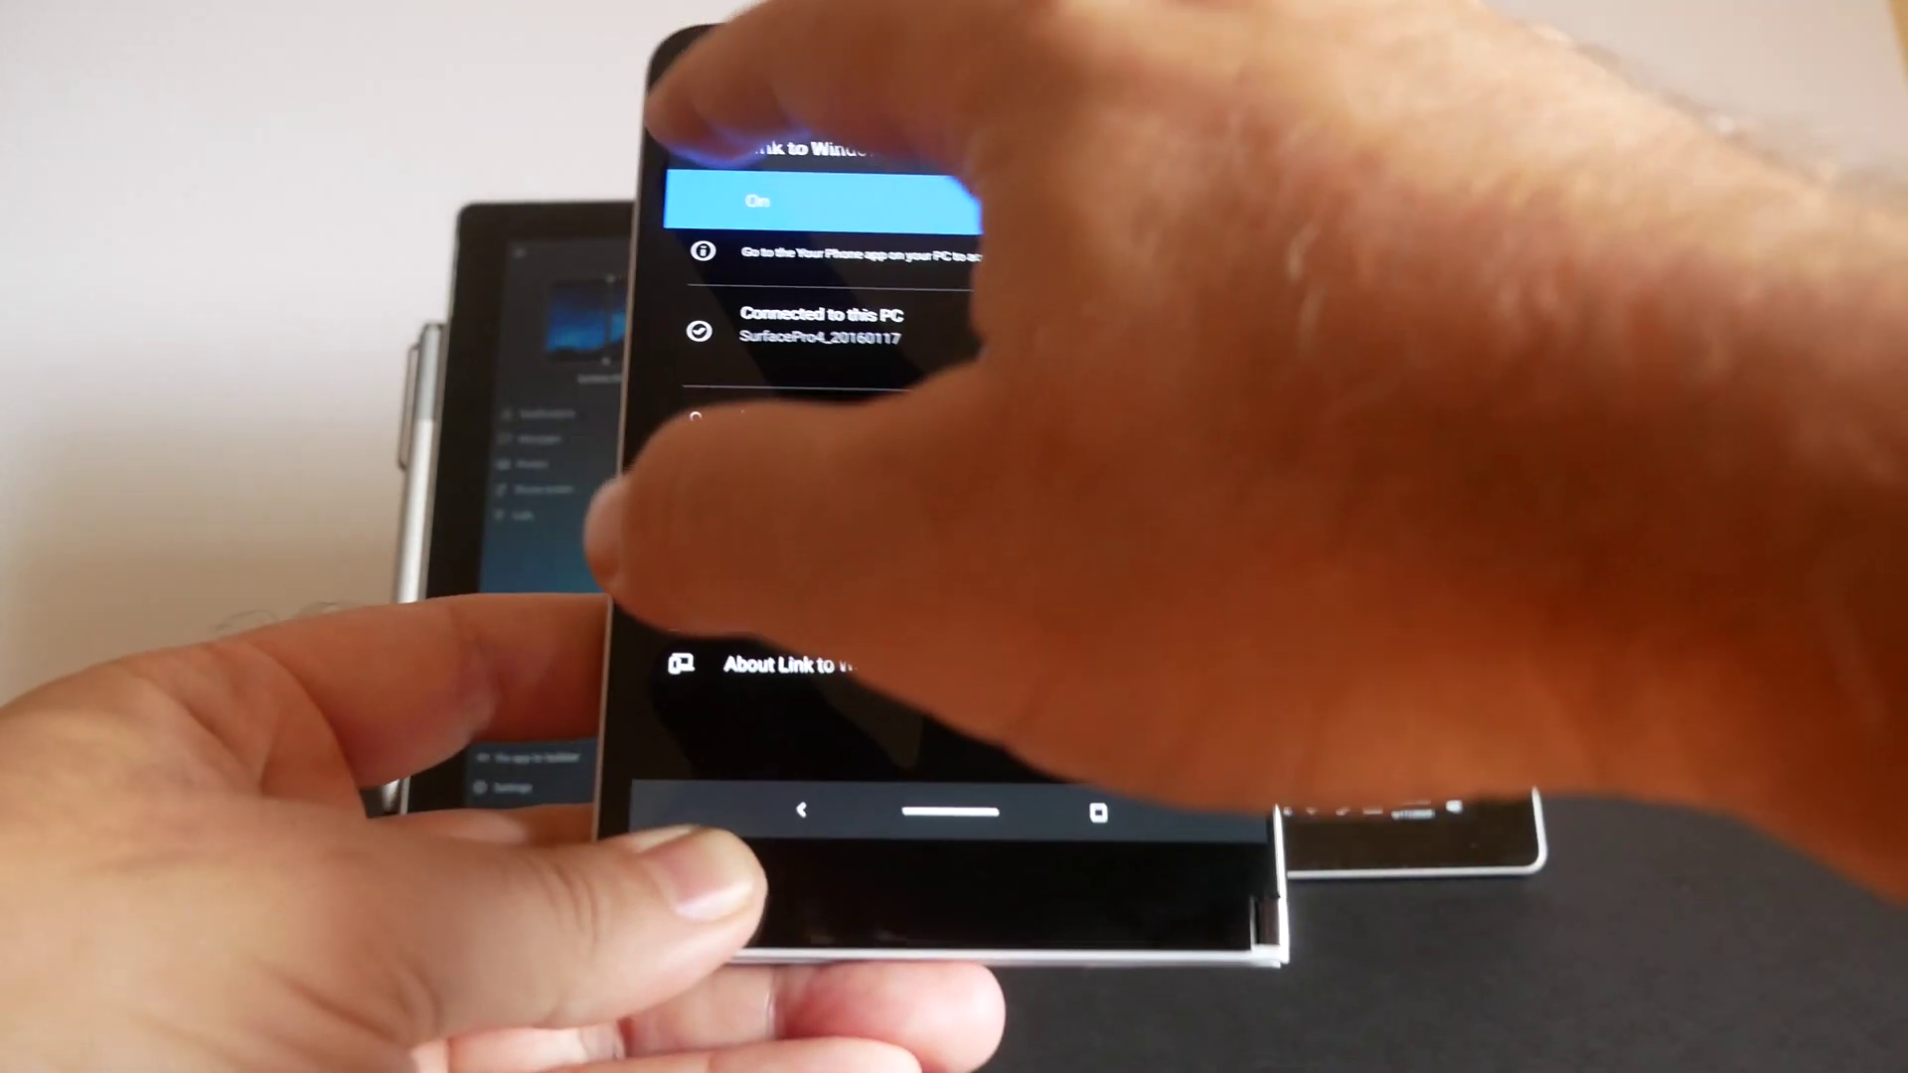
{"action": "left_click", "coordinate": [538, 112]}
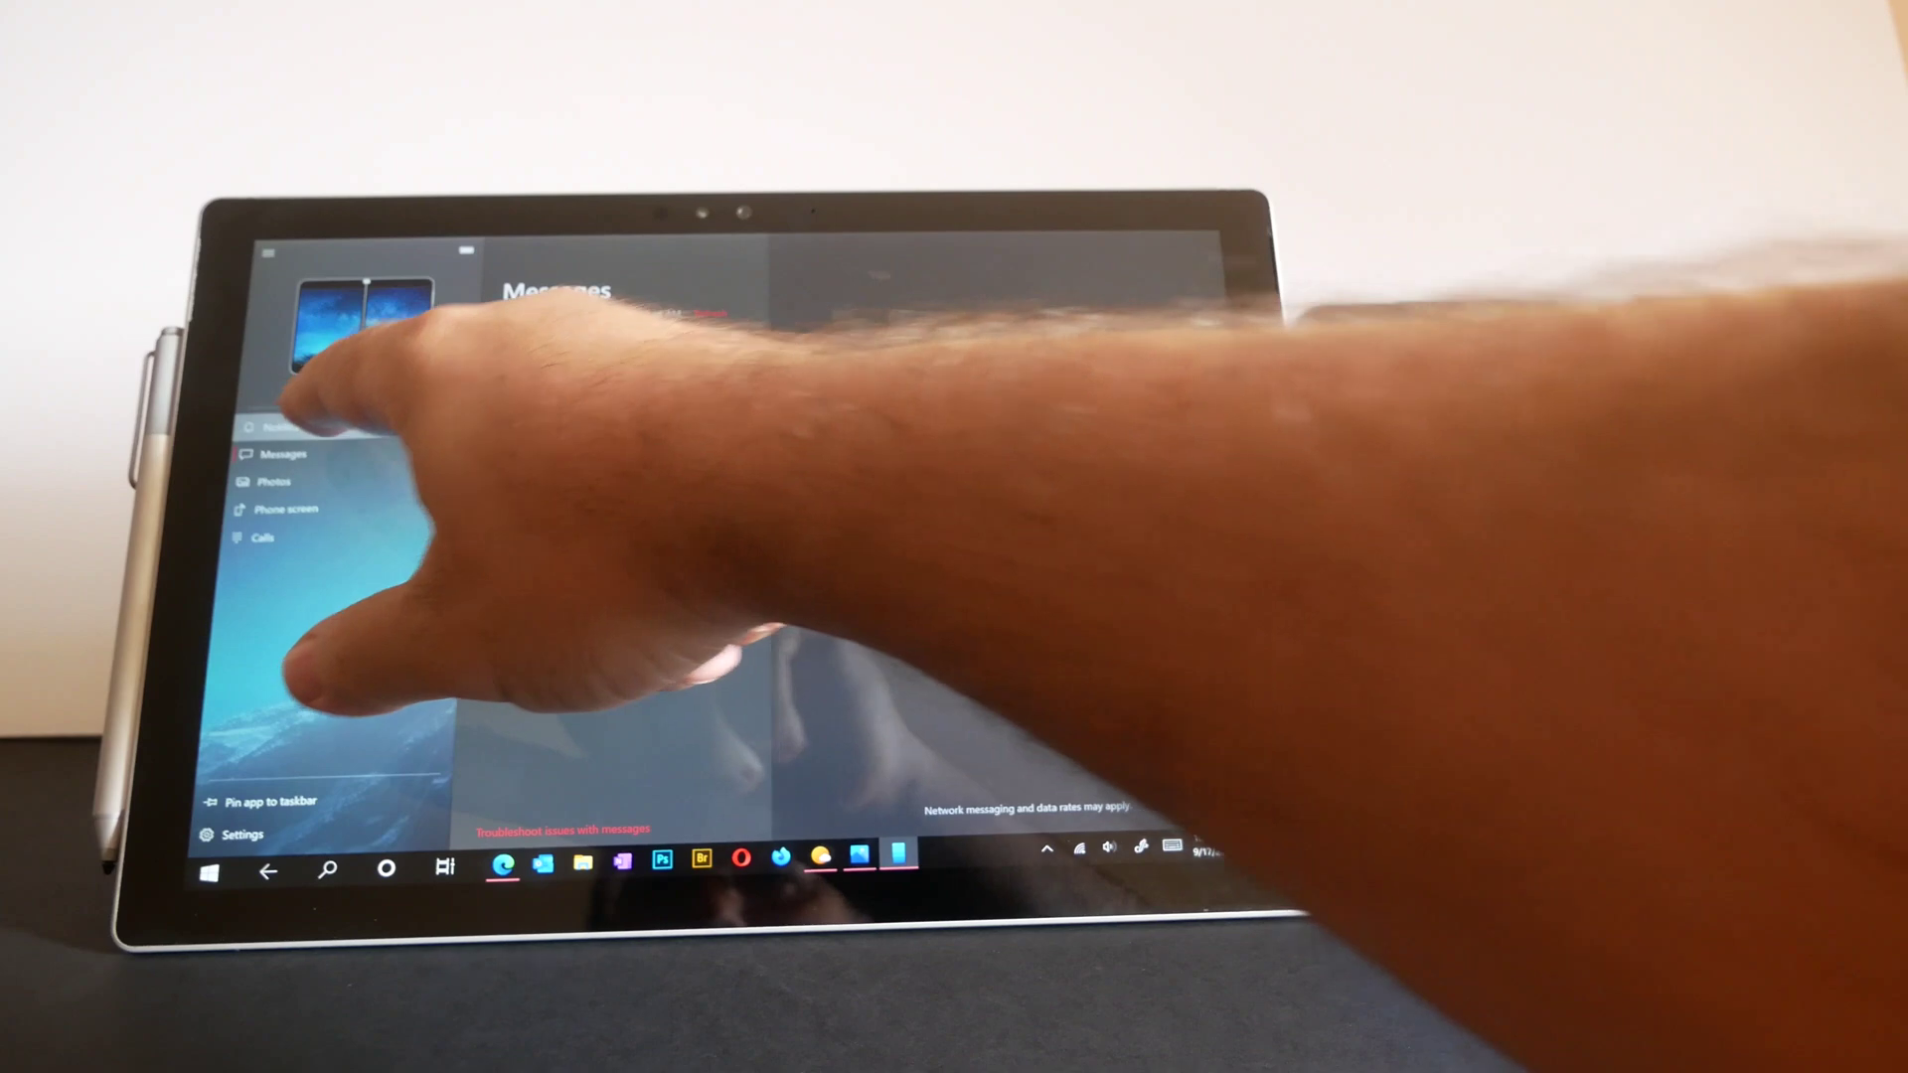
Turn on and confirm notification access for Your Phone Companion, then return to the phone's Home.
{"action": "left_click", "coordinate": [292, 427]}
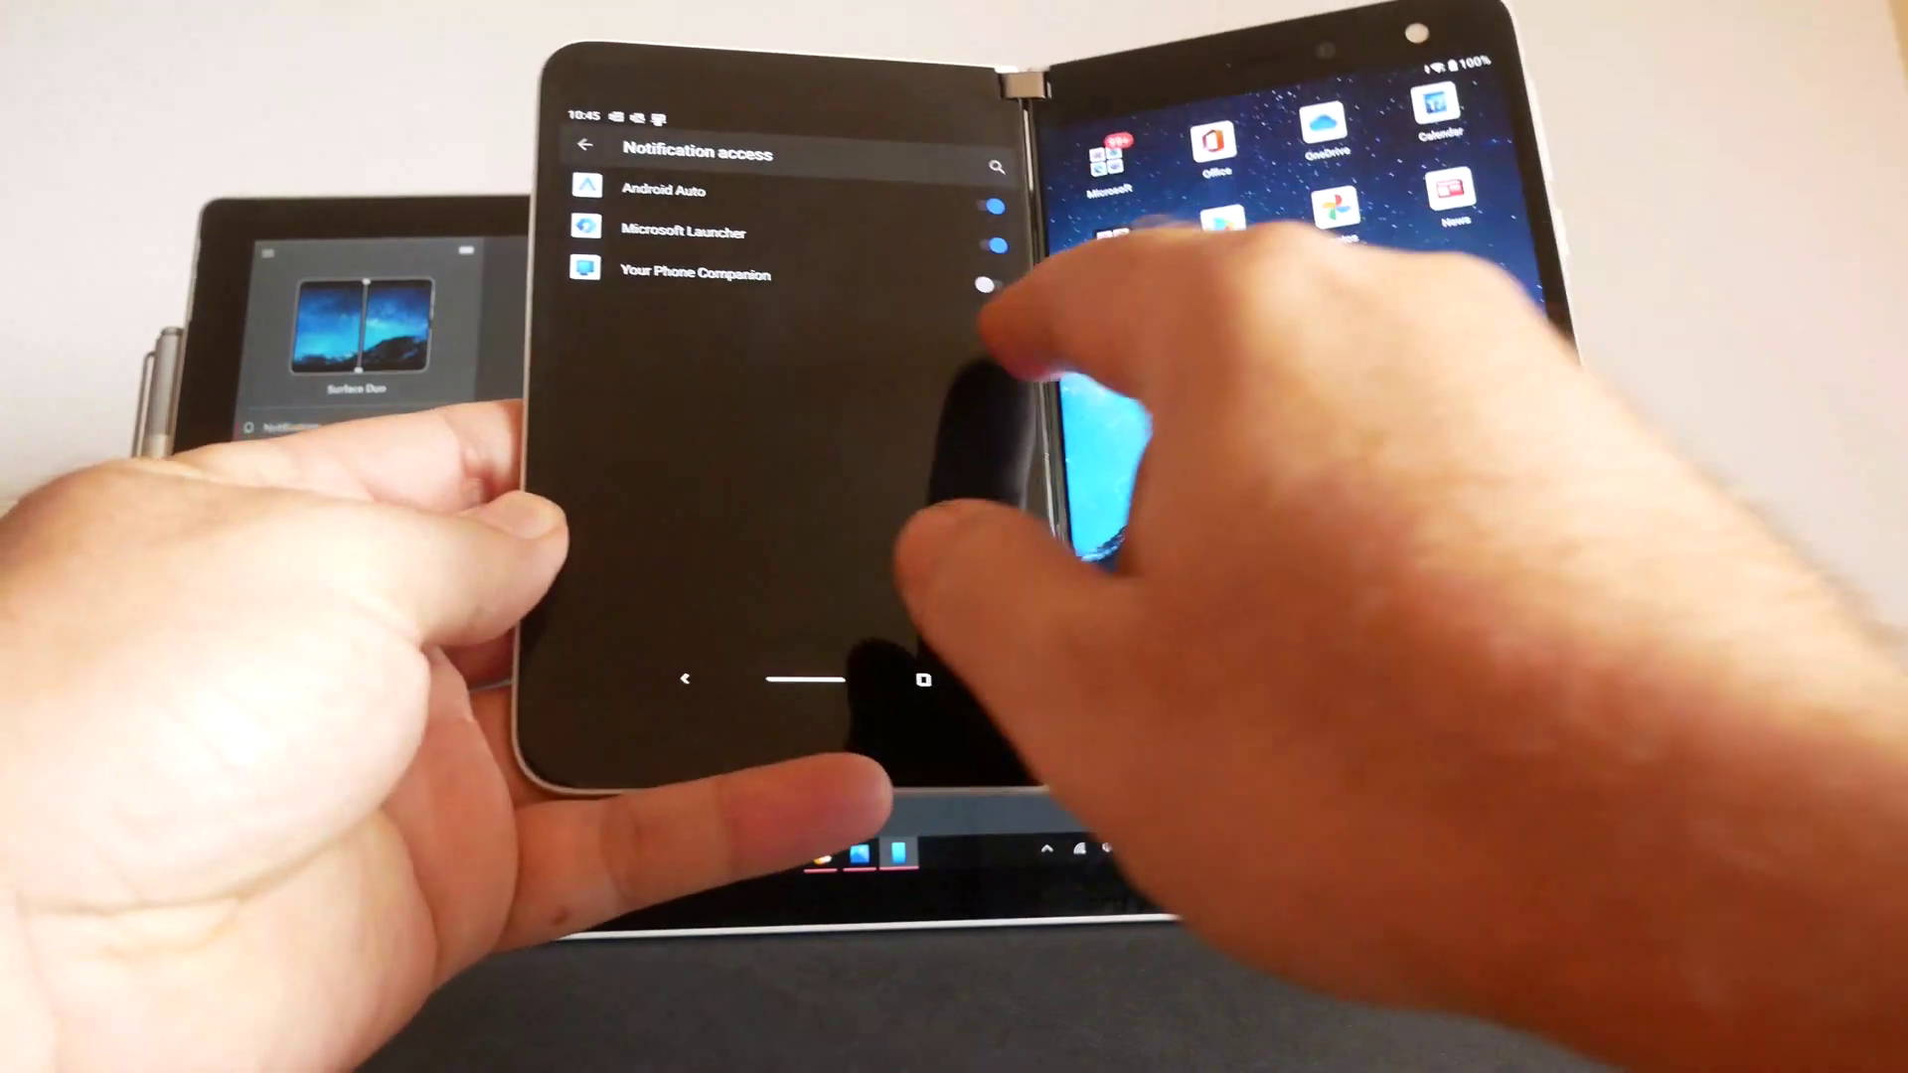
{"action": "left_click", "coordinate": [984, 284]}
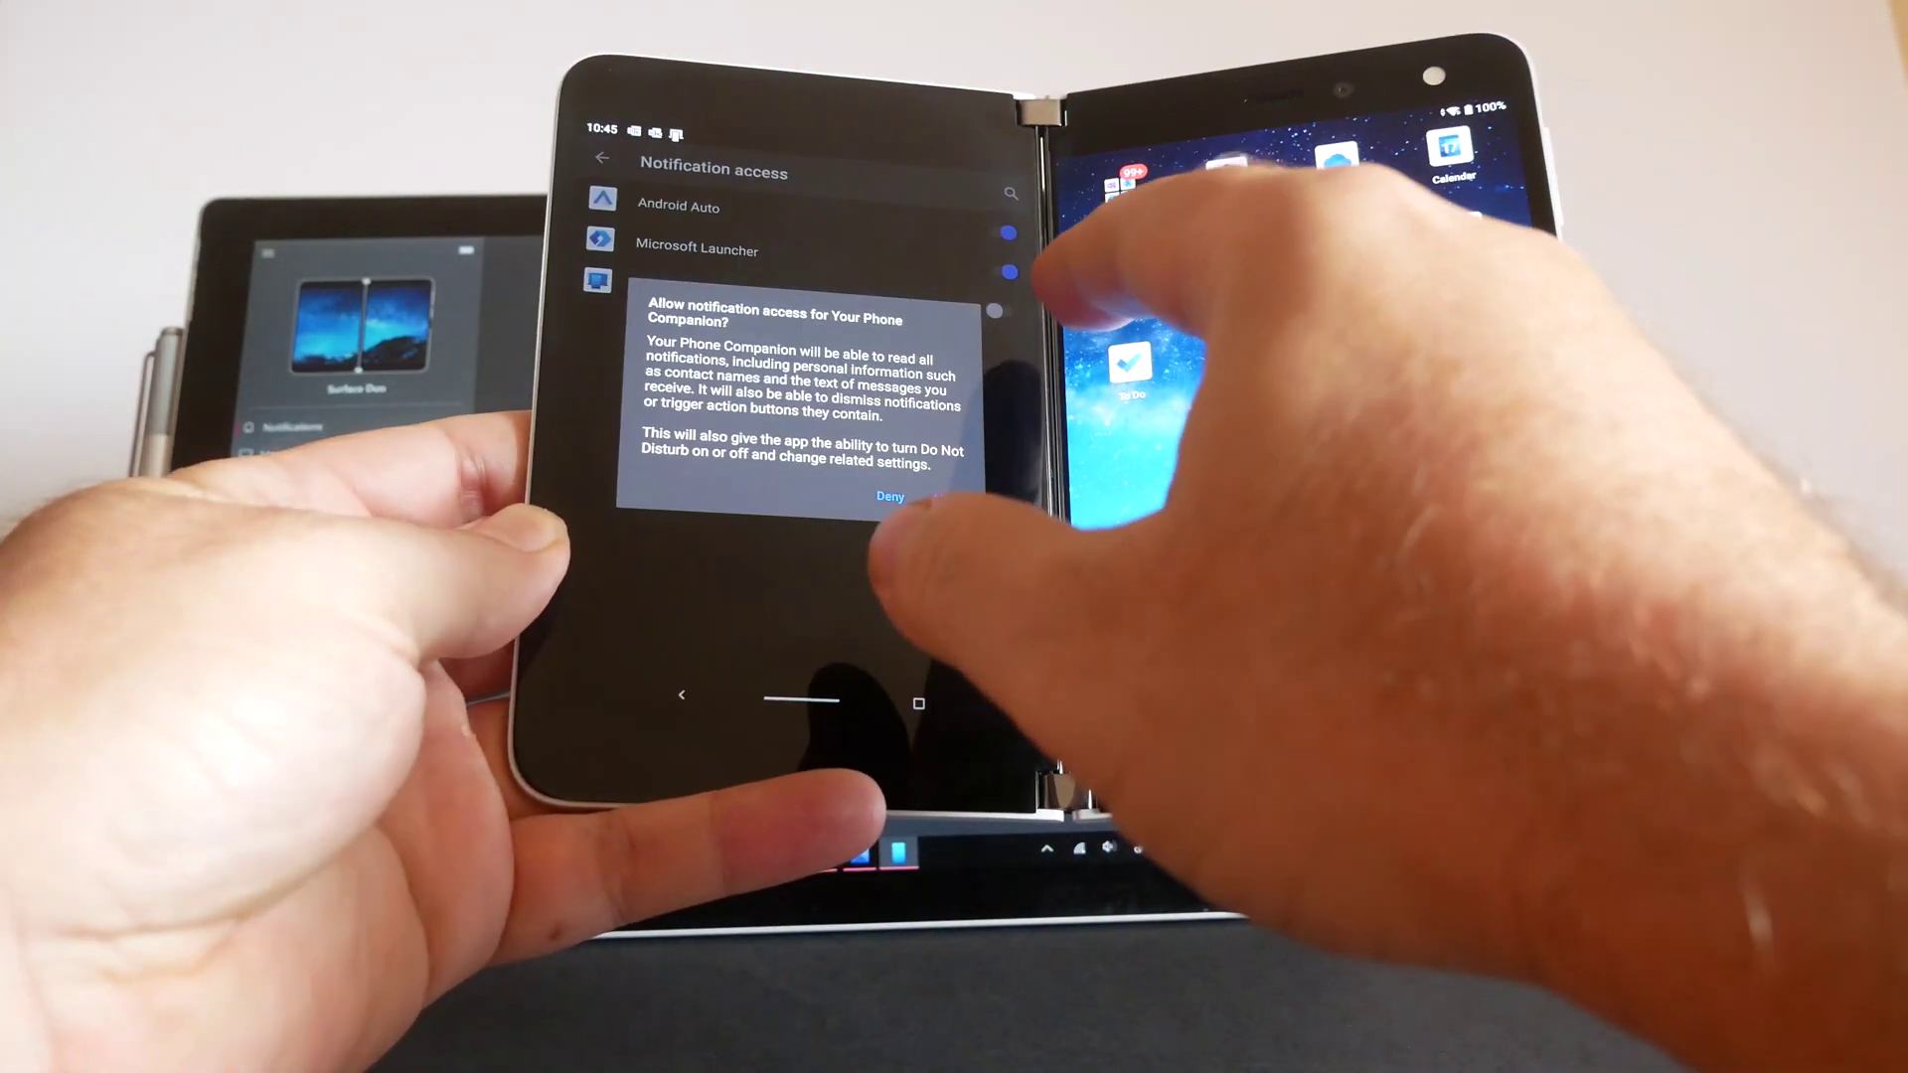
{"action": "left_click", "coordinate": [946, 497]}
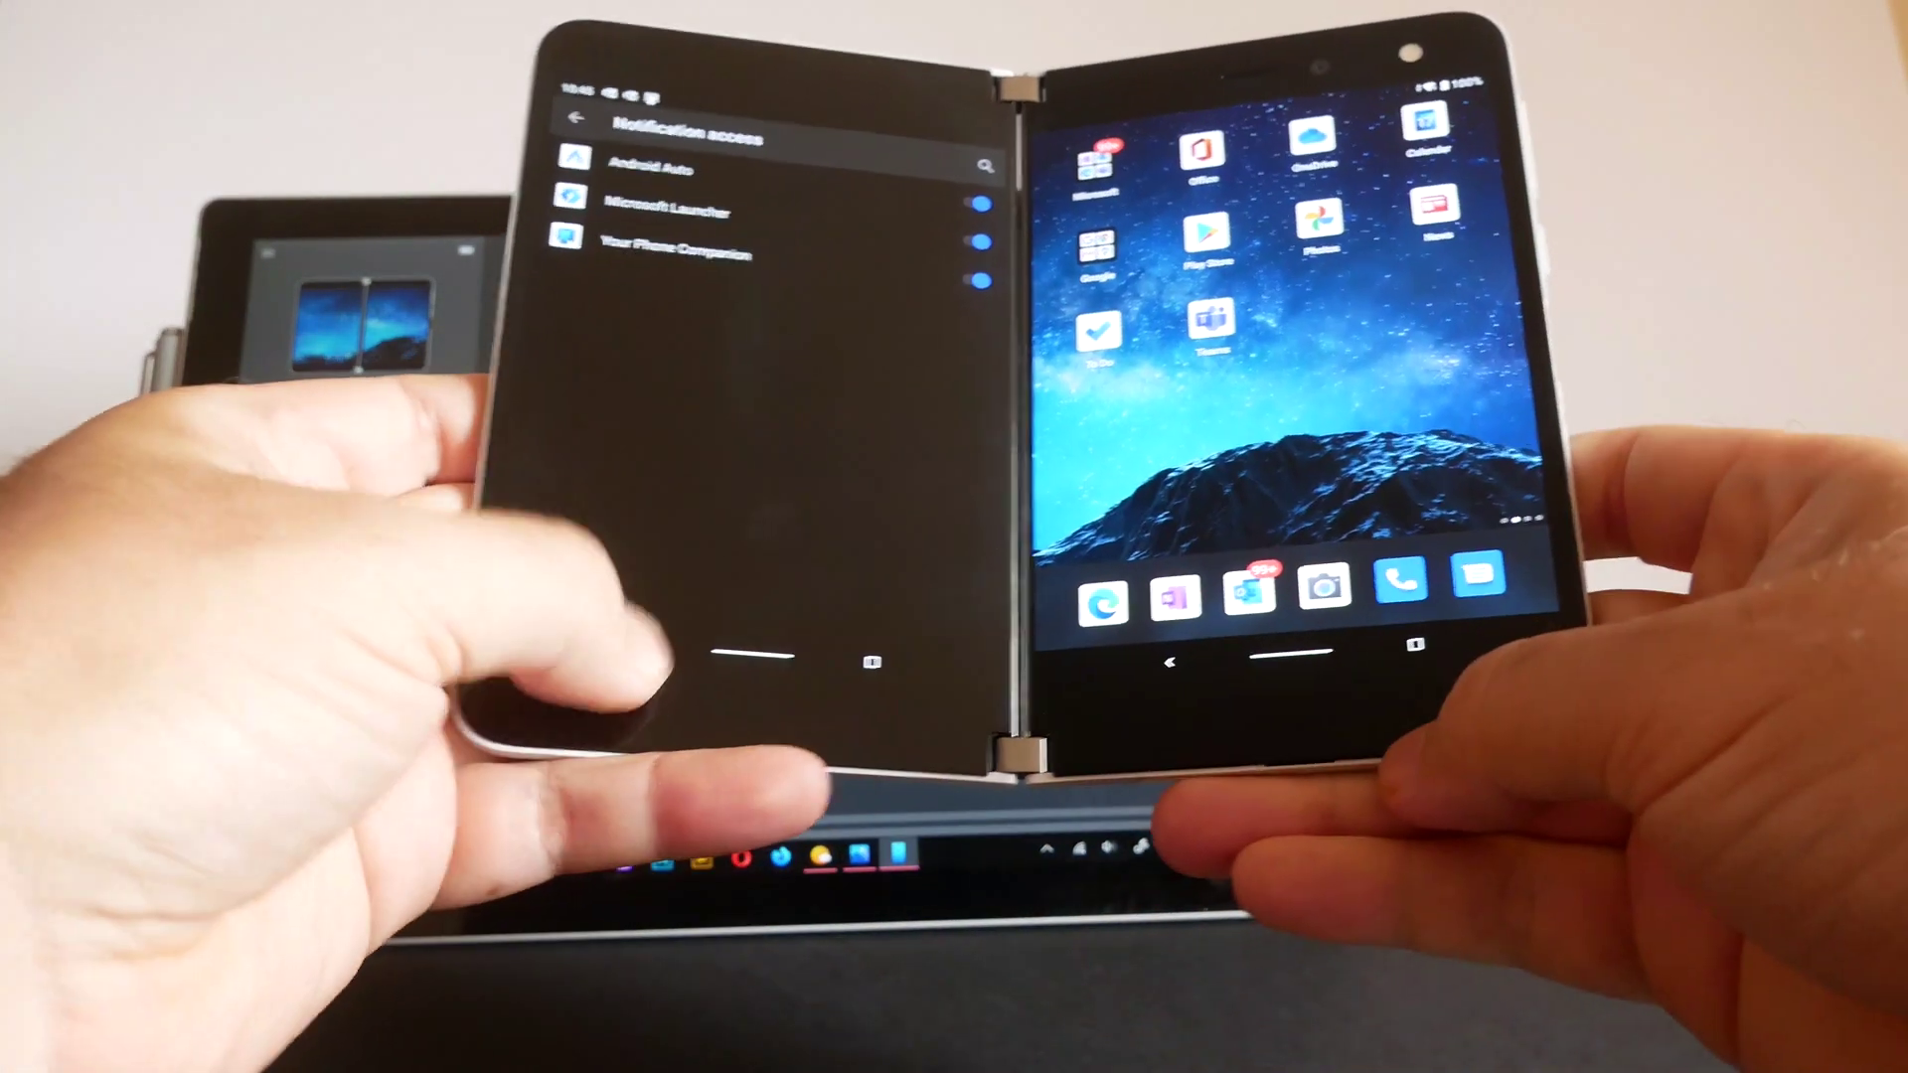
{"action": "left_click_drag", "start_coordinate": [752, 653], "coordinate": [752, 537]}
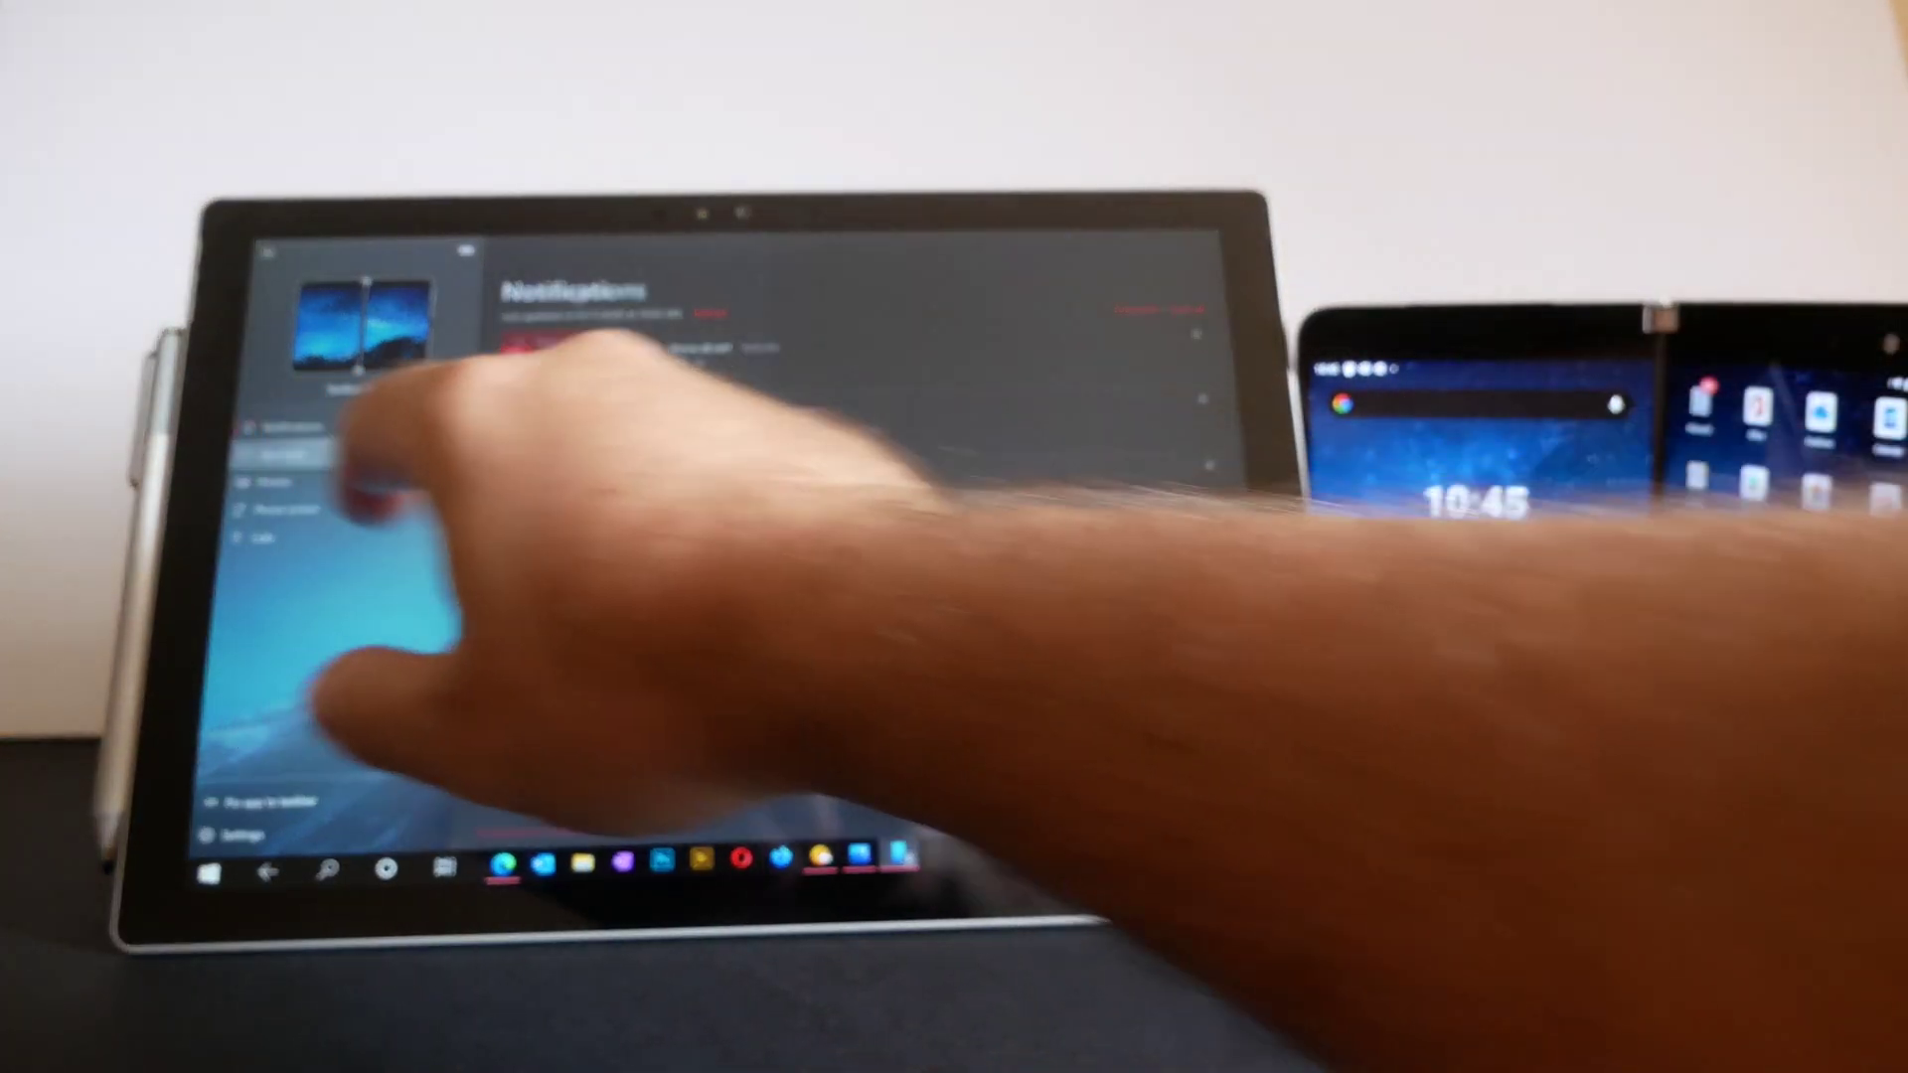
Browse the Messages list and the 2903 thread, then the phone's Photos, ending at Phone screen.
{"action": "left_click", "coordinate": [284, 454]}
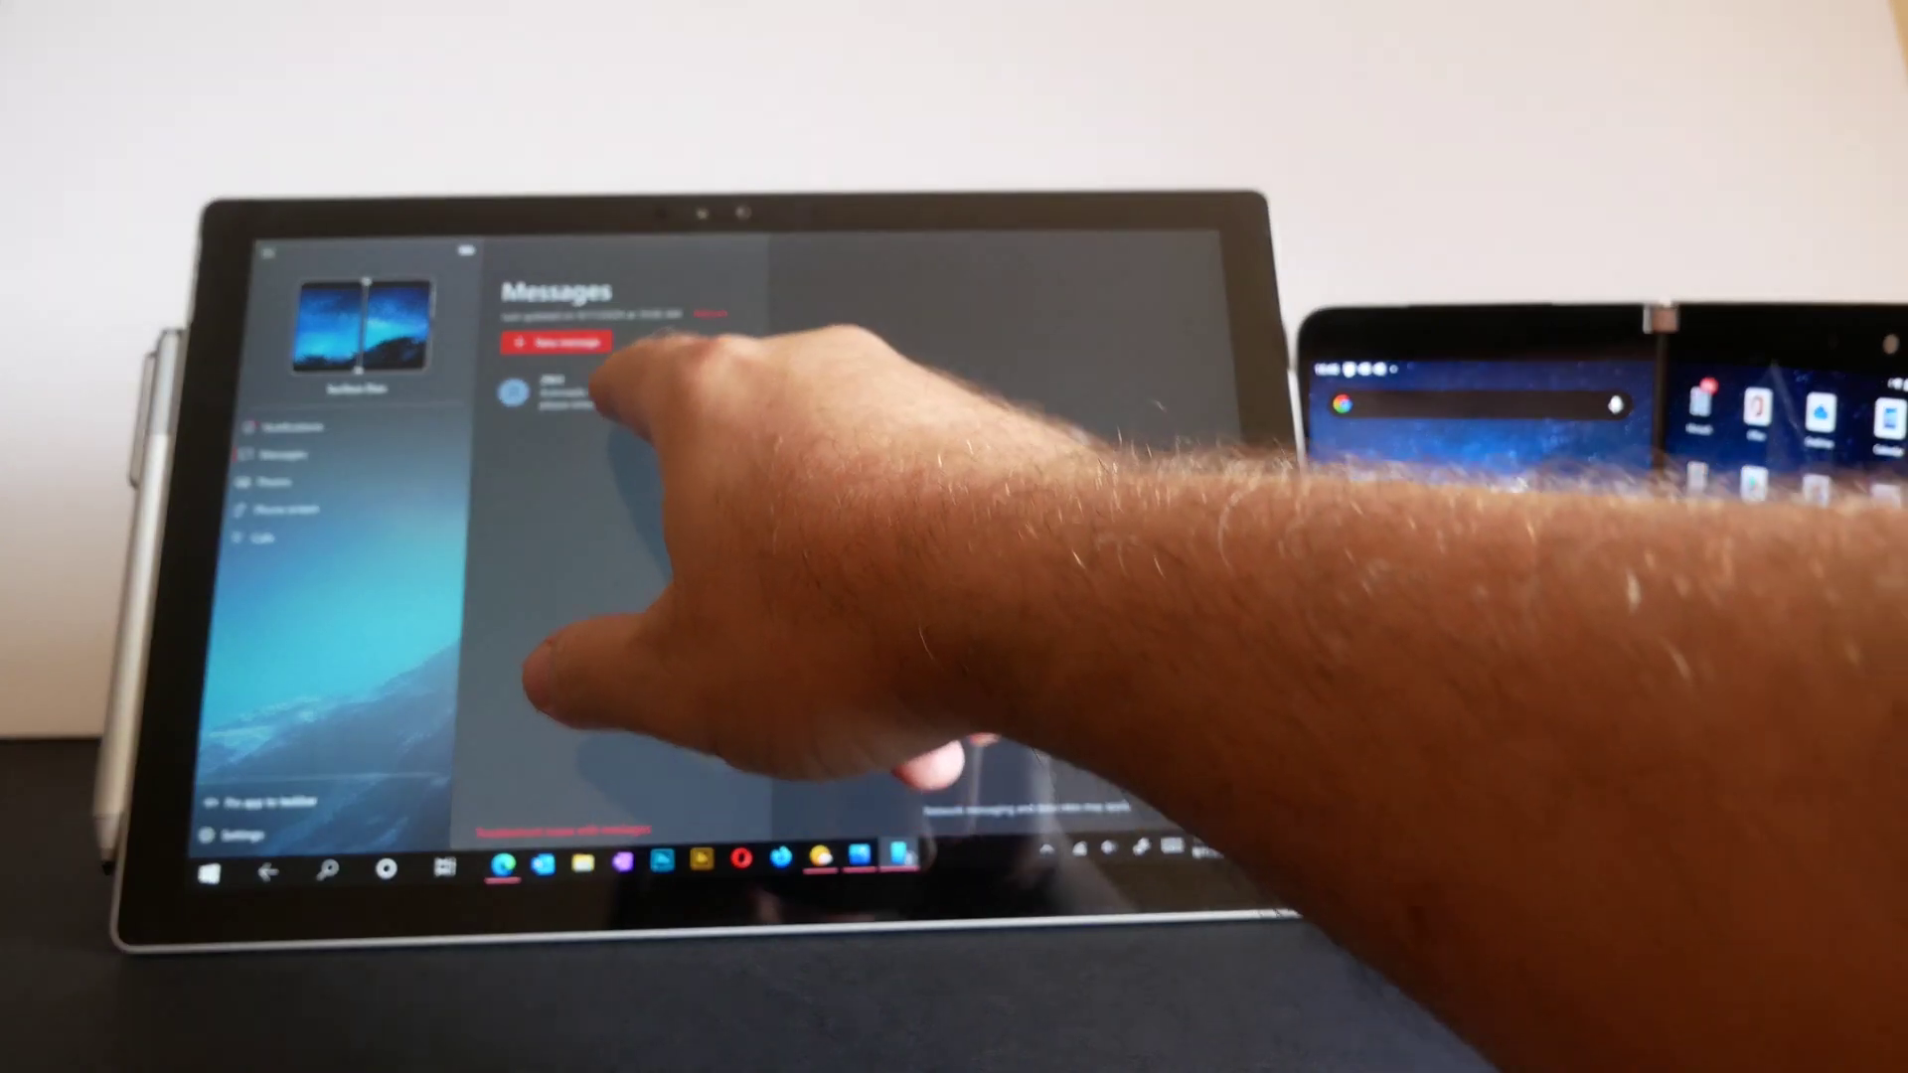
{"action": "left_click", "coordinate": [596, 392]}
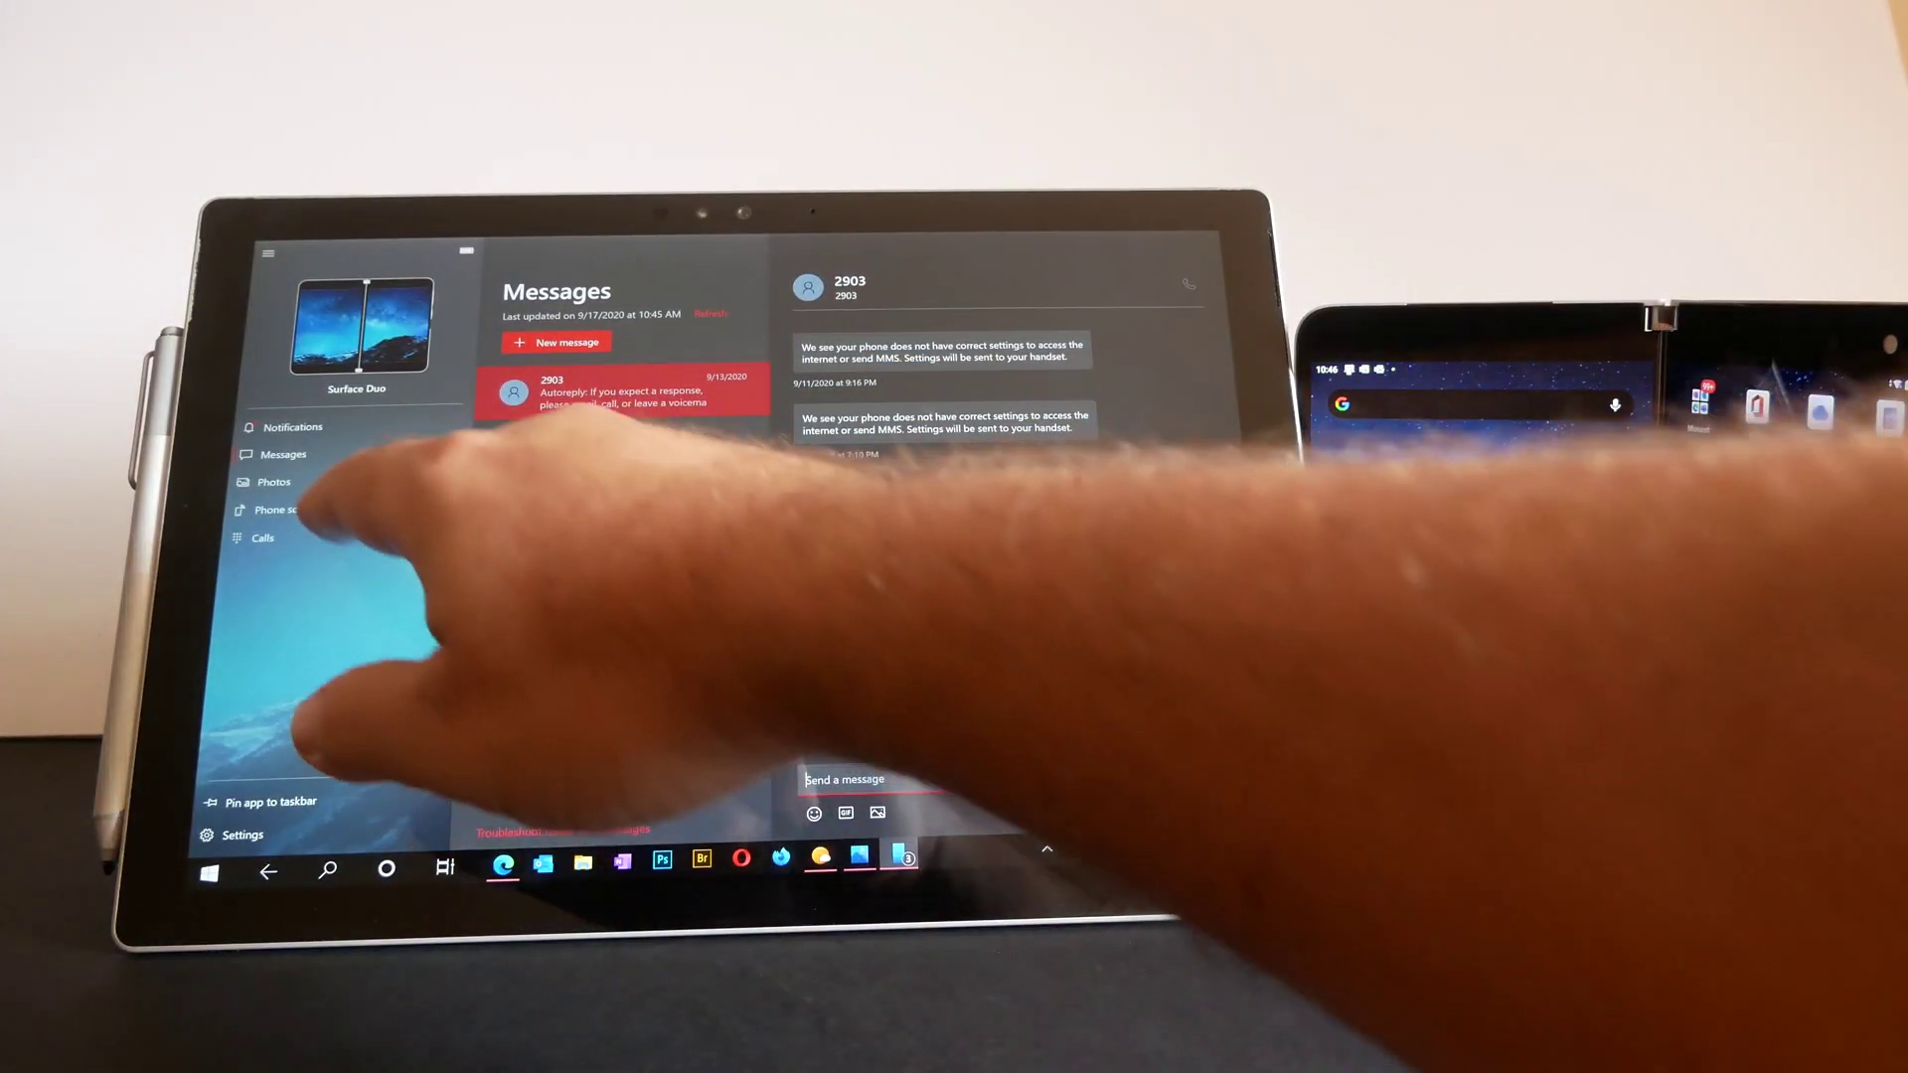
{"action": "left_click", "coordinate": [274, 481]}
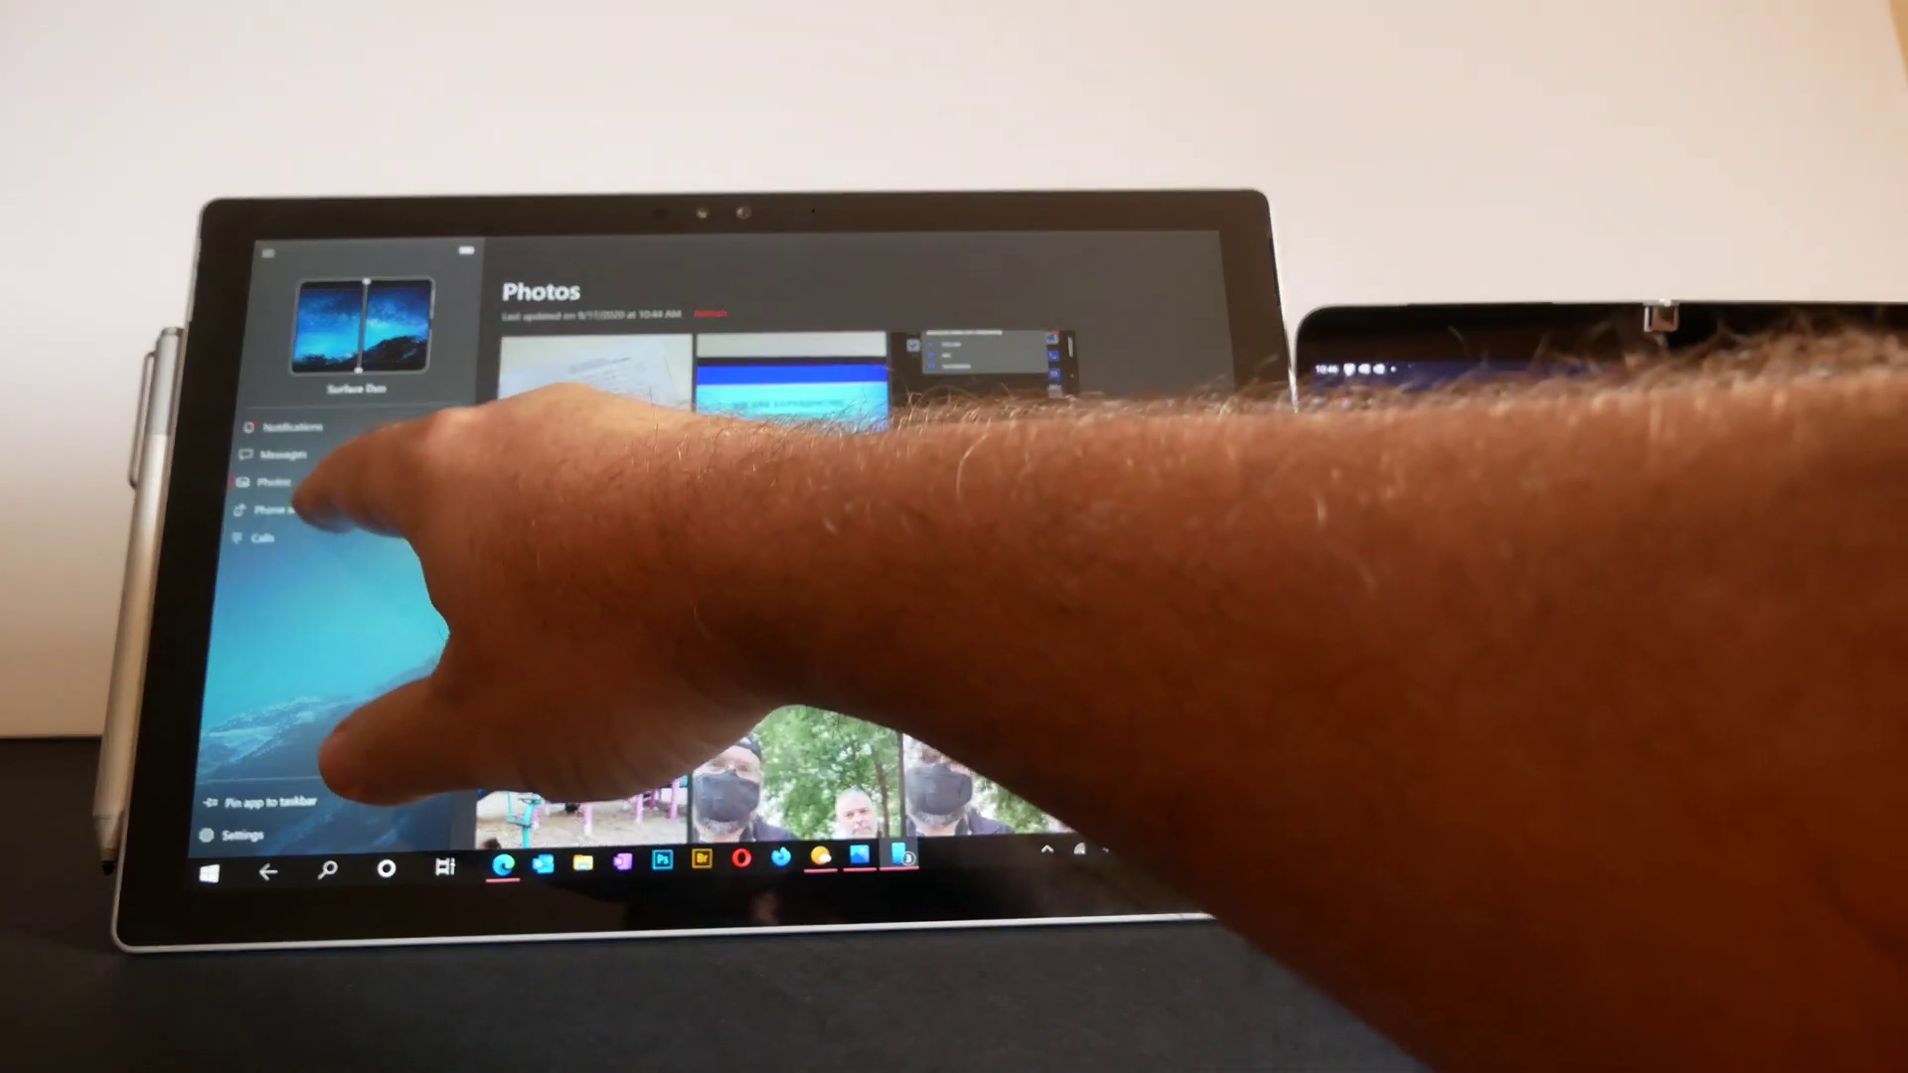
{"action": "left_click", "coordinate": [283, 509]}
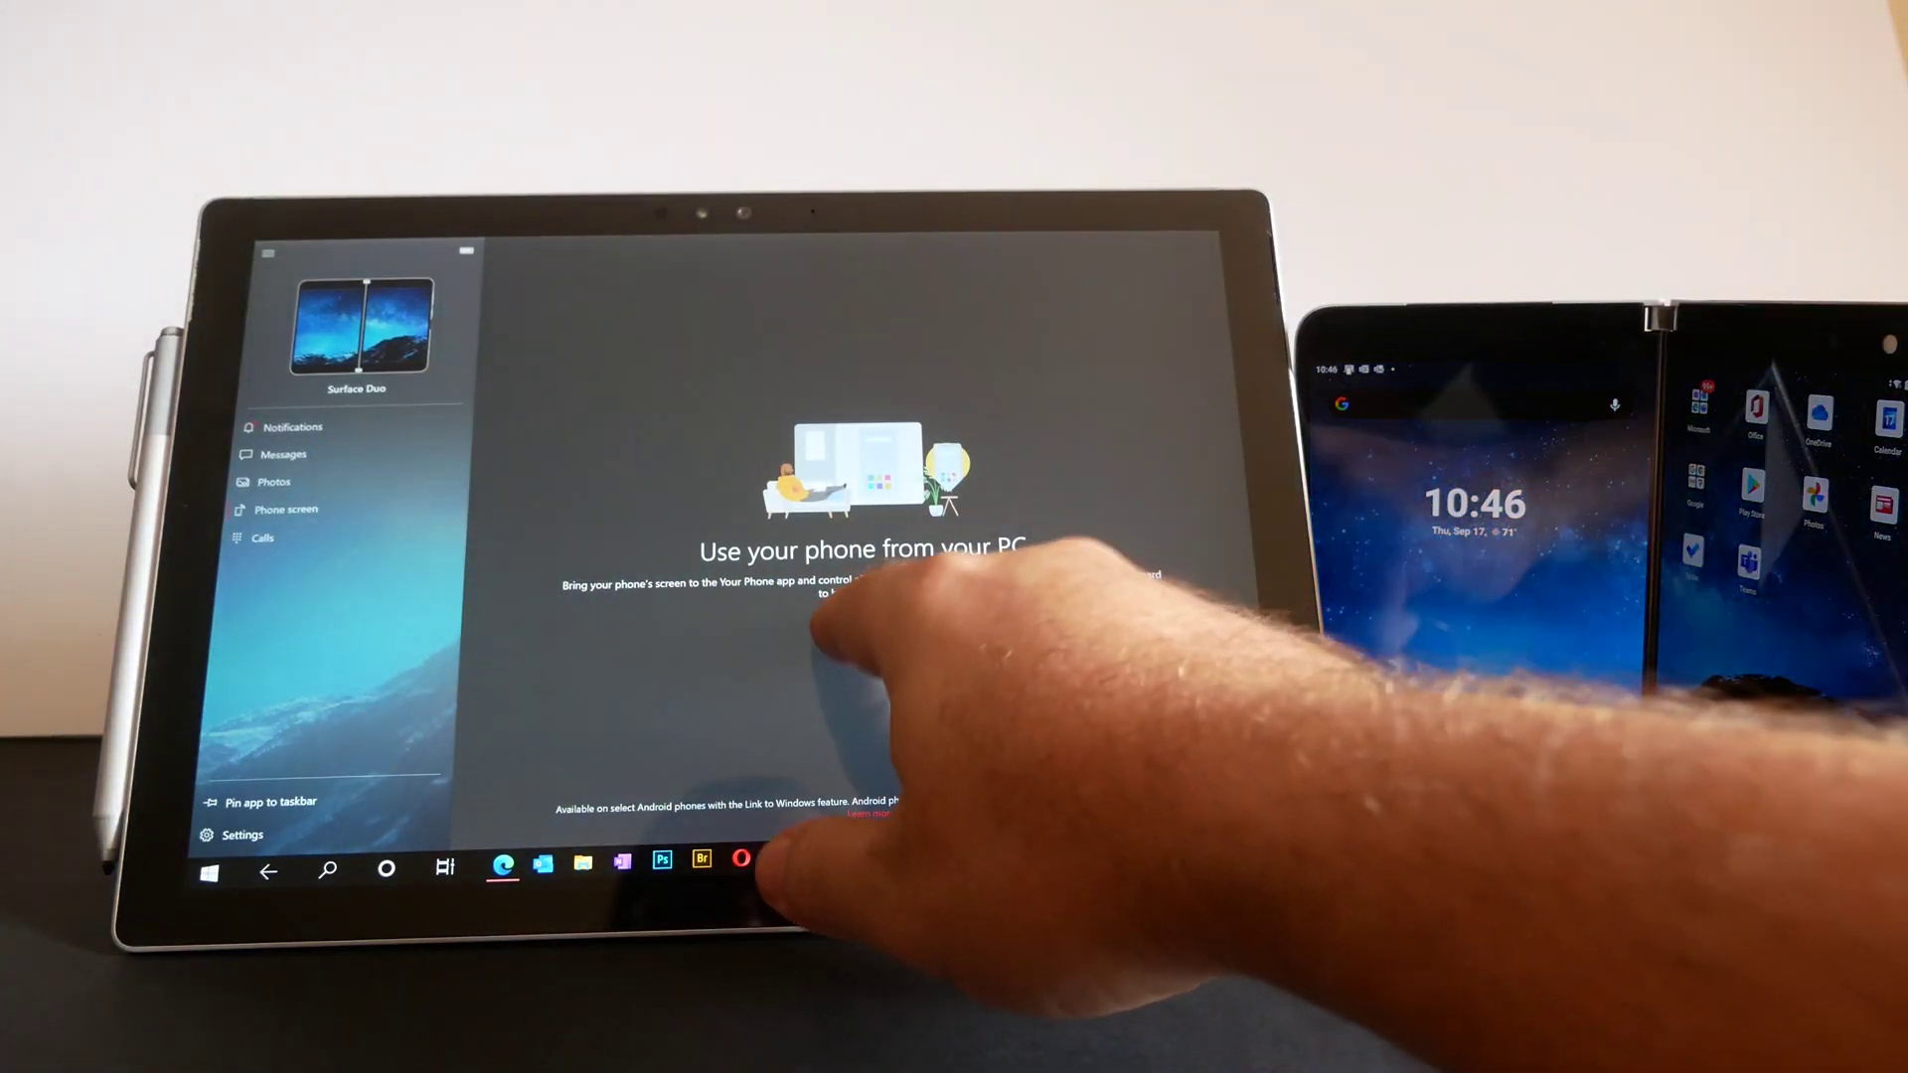
Start mirroring the Surface Duo's screen from the Phone screen page.
{"action": "left_click", "coordinate": [843, 634]}
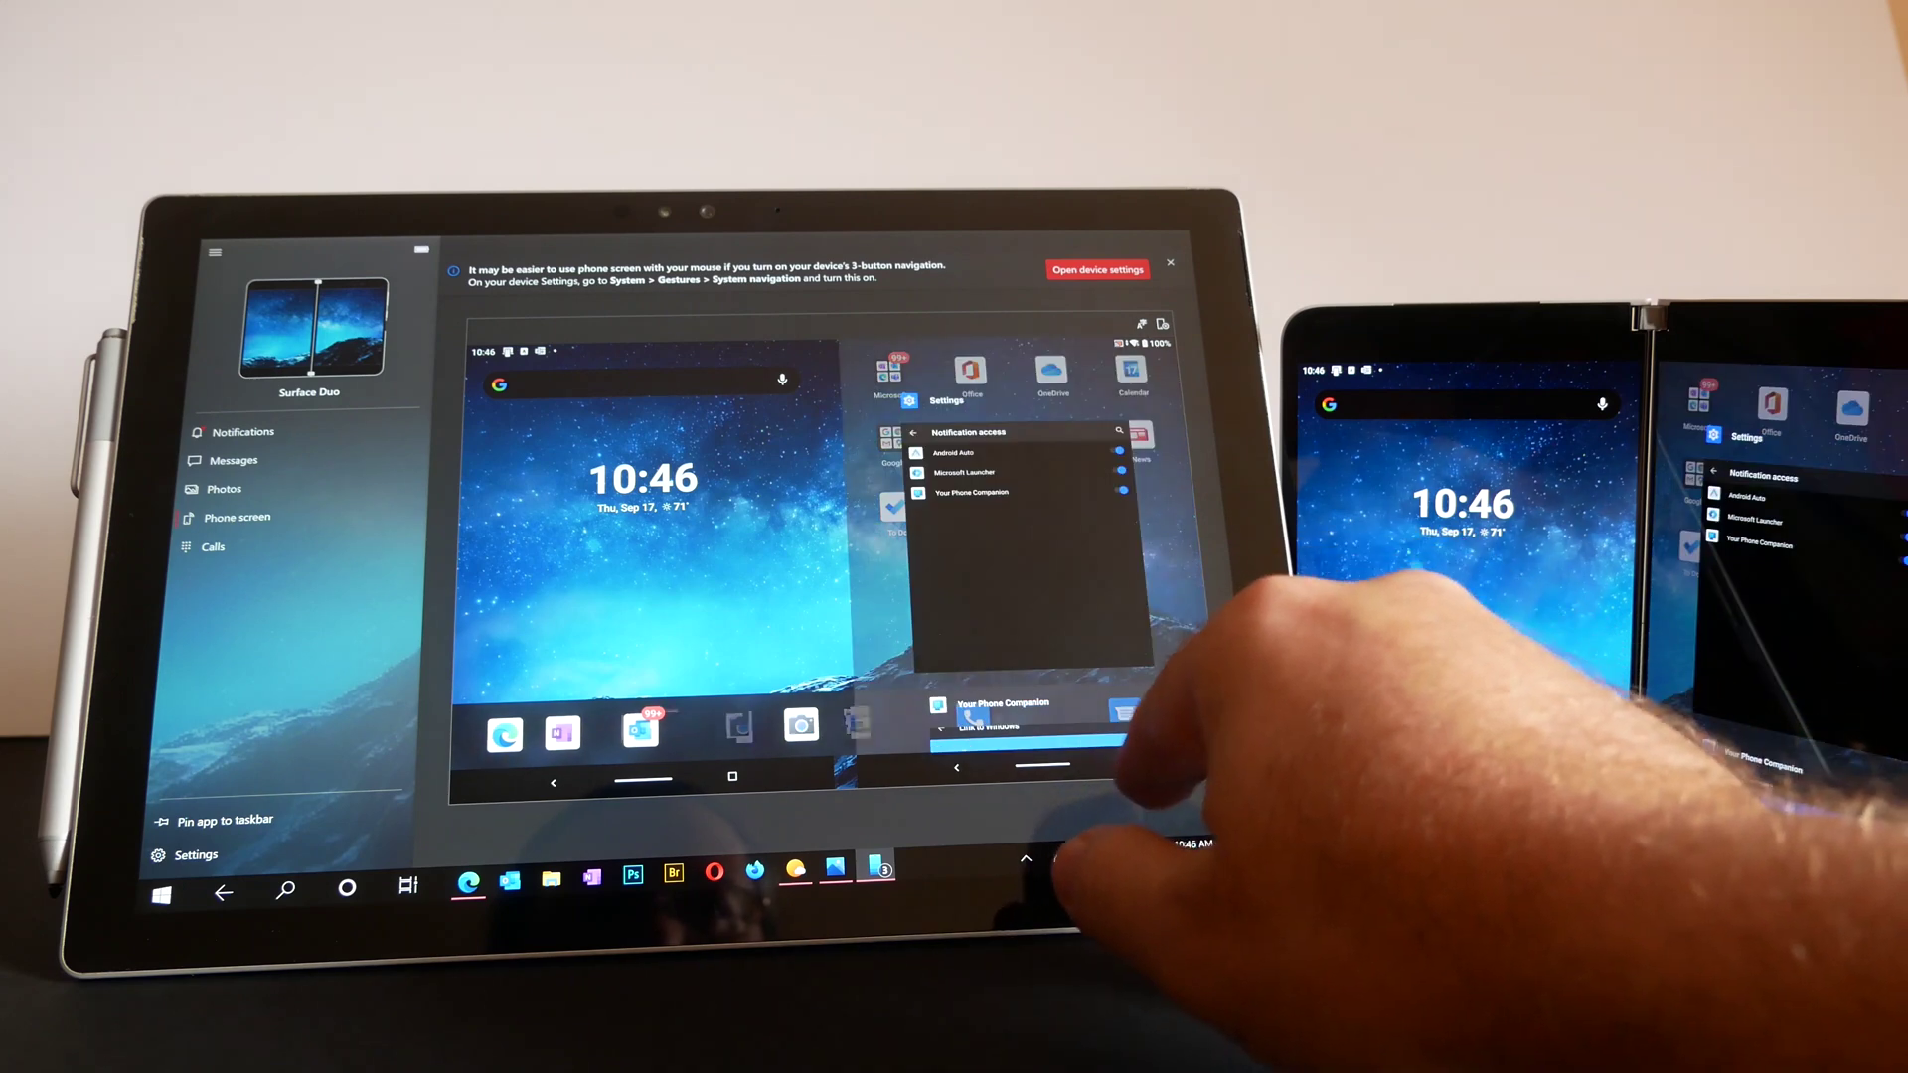
On the mirrored Duo, move Link to Windows settings left, open Miya's Sushi Bar page, and focus the address bar.
{"action": "left_click", "coordinate": [1043, 731]}
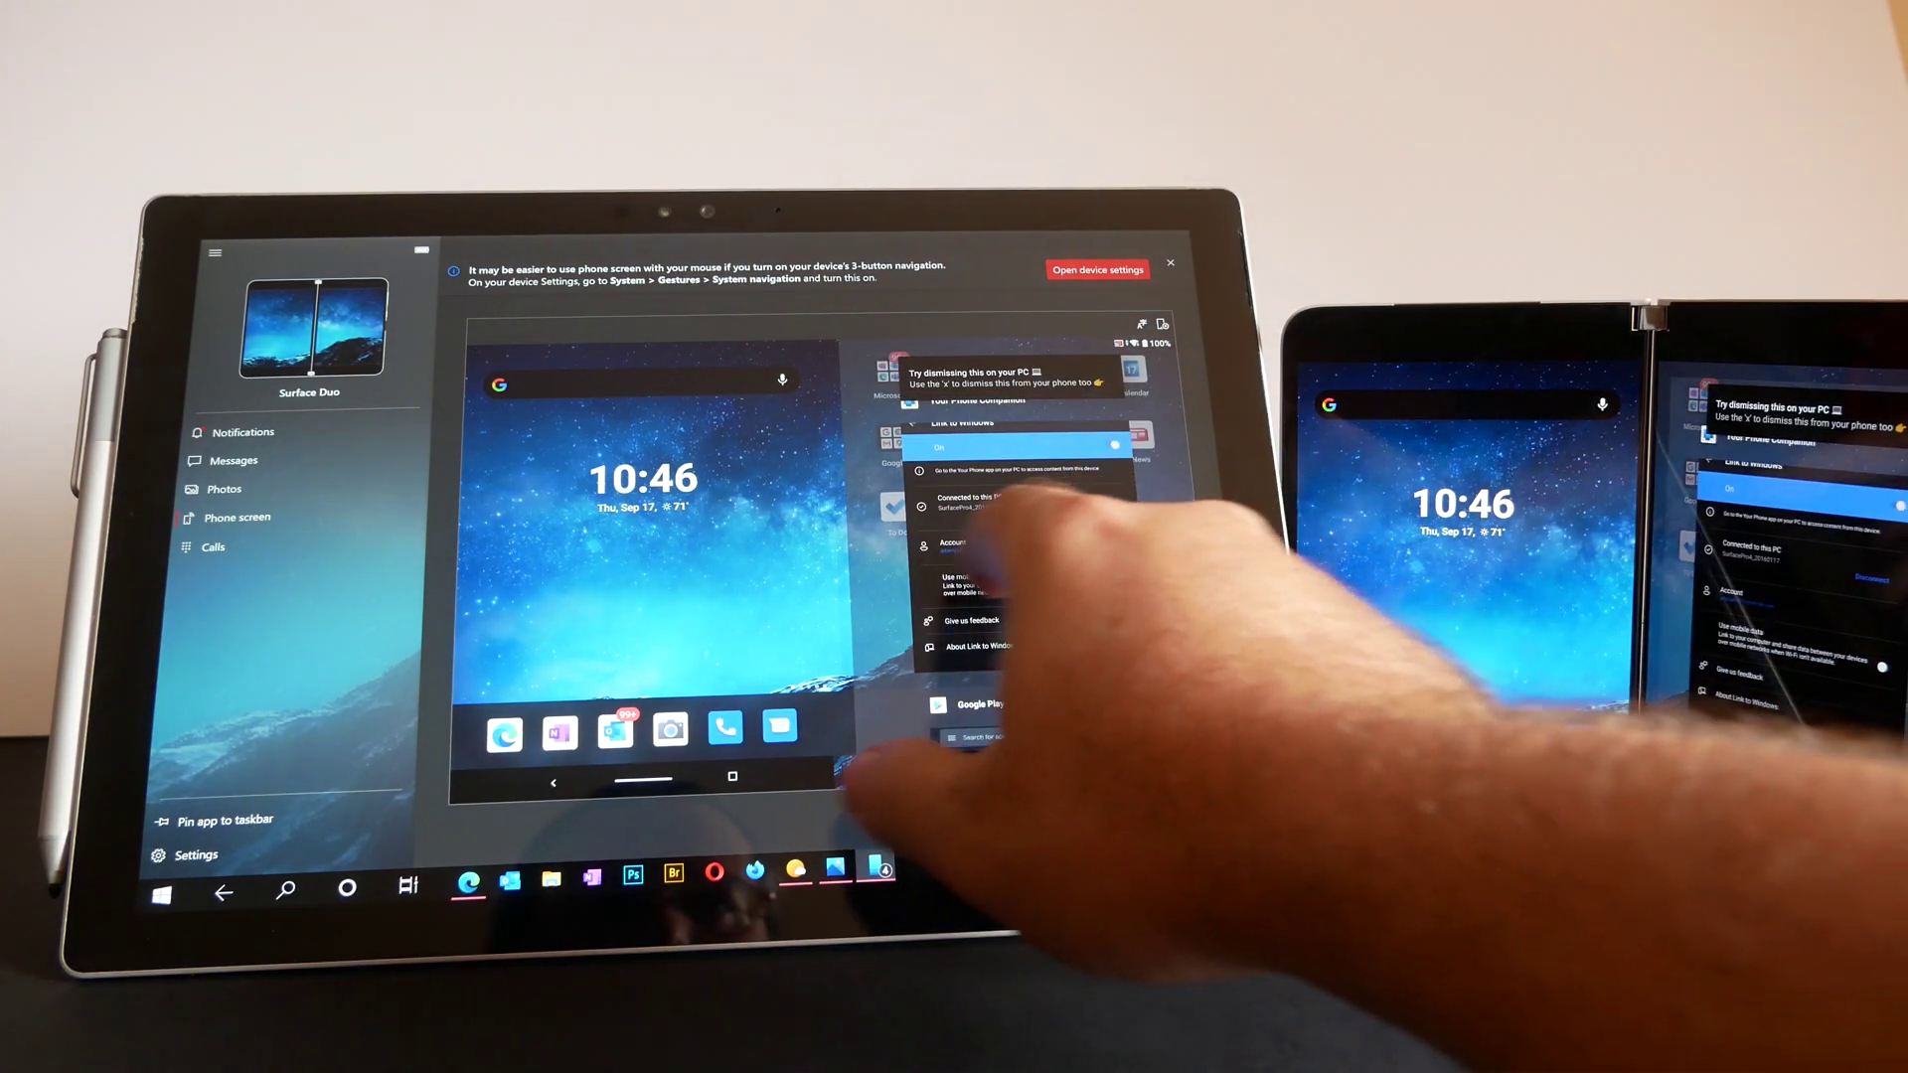
{"action": "left_click_drag", "start_coordinate": [980, 544], "coordinate": [747, 536]}
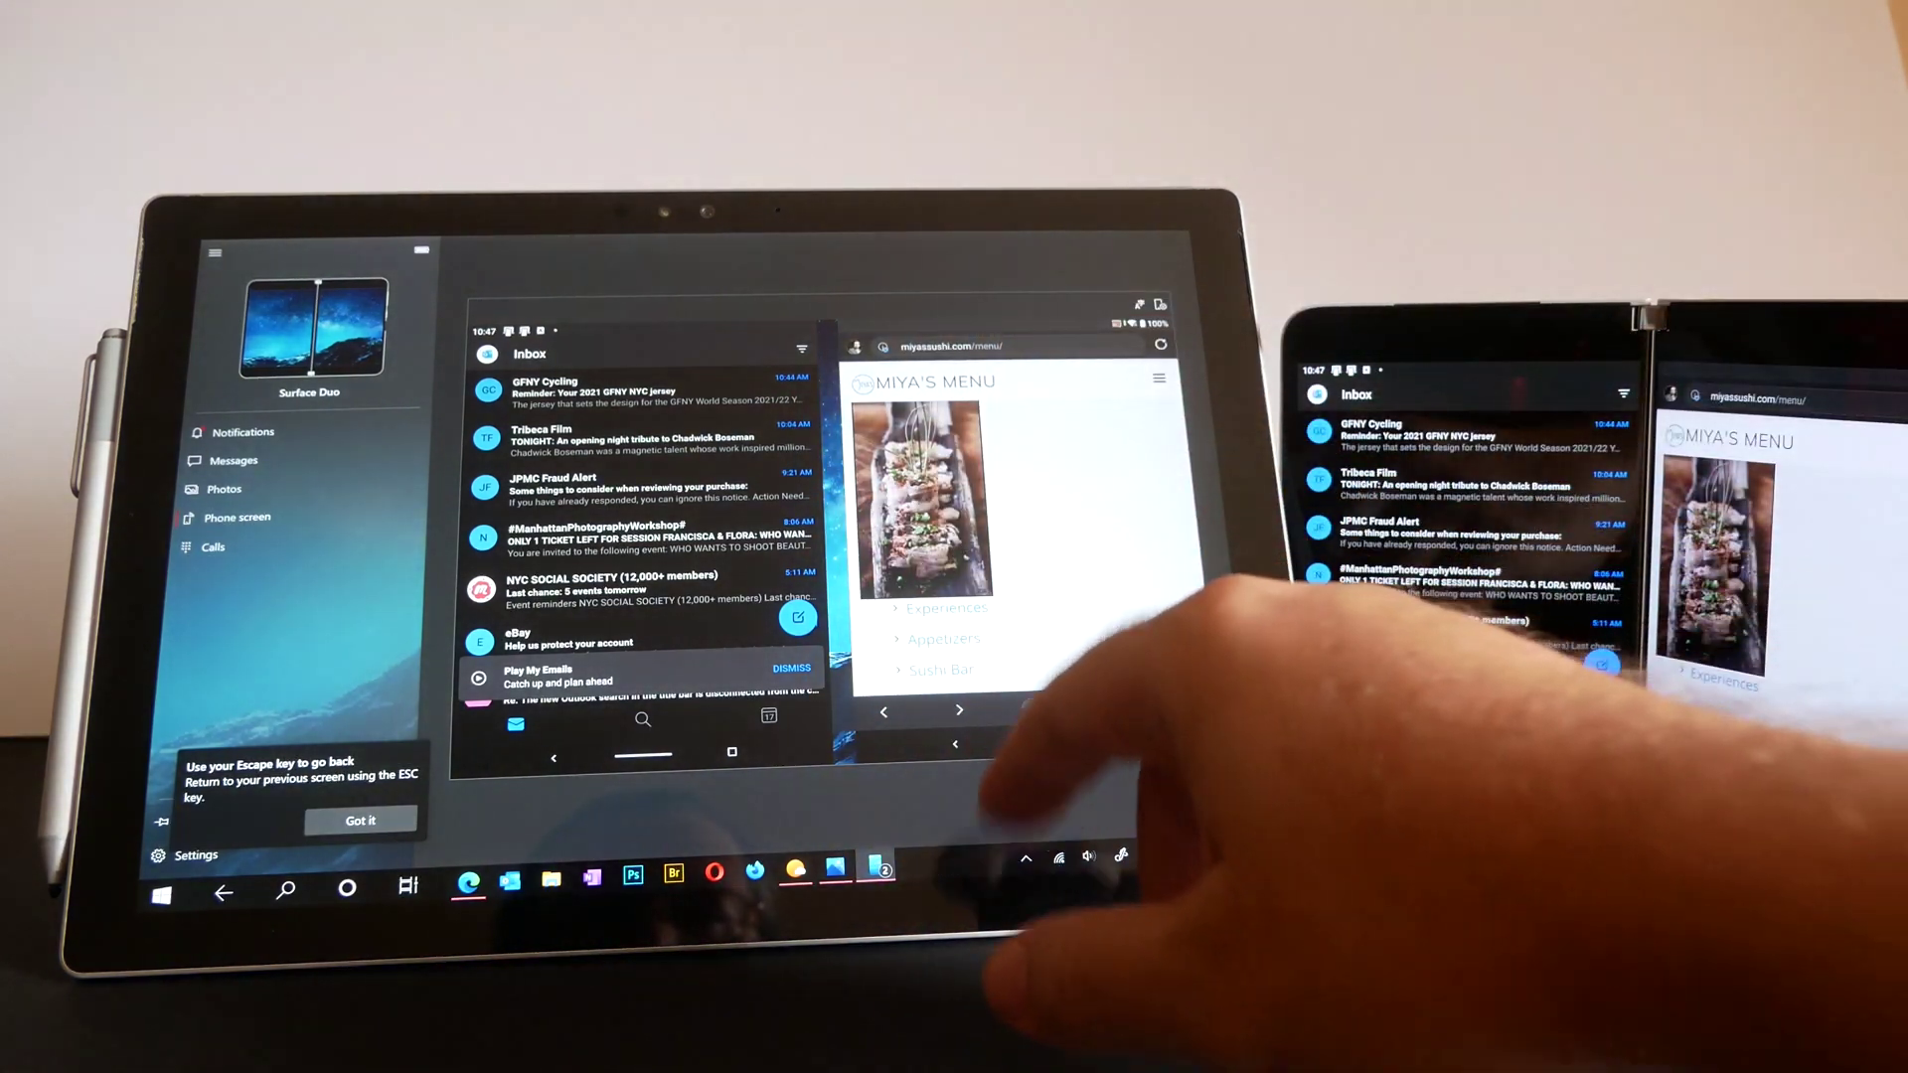
{"action": "scroll", "coordinate": [1013, 537], "scroll_direction": "down", "scroll_amount": 1}
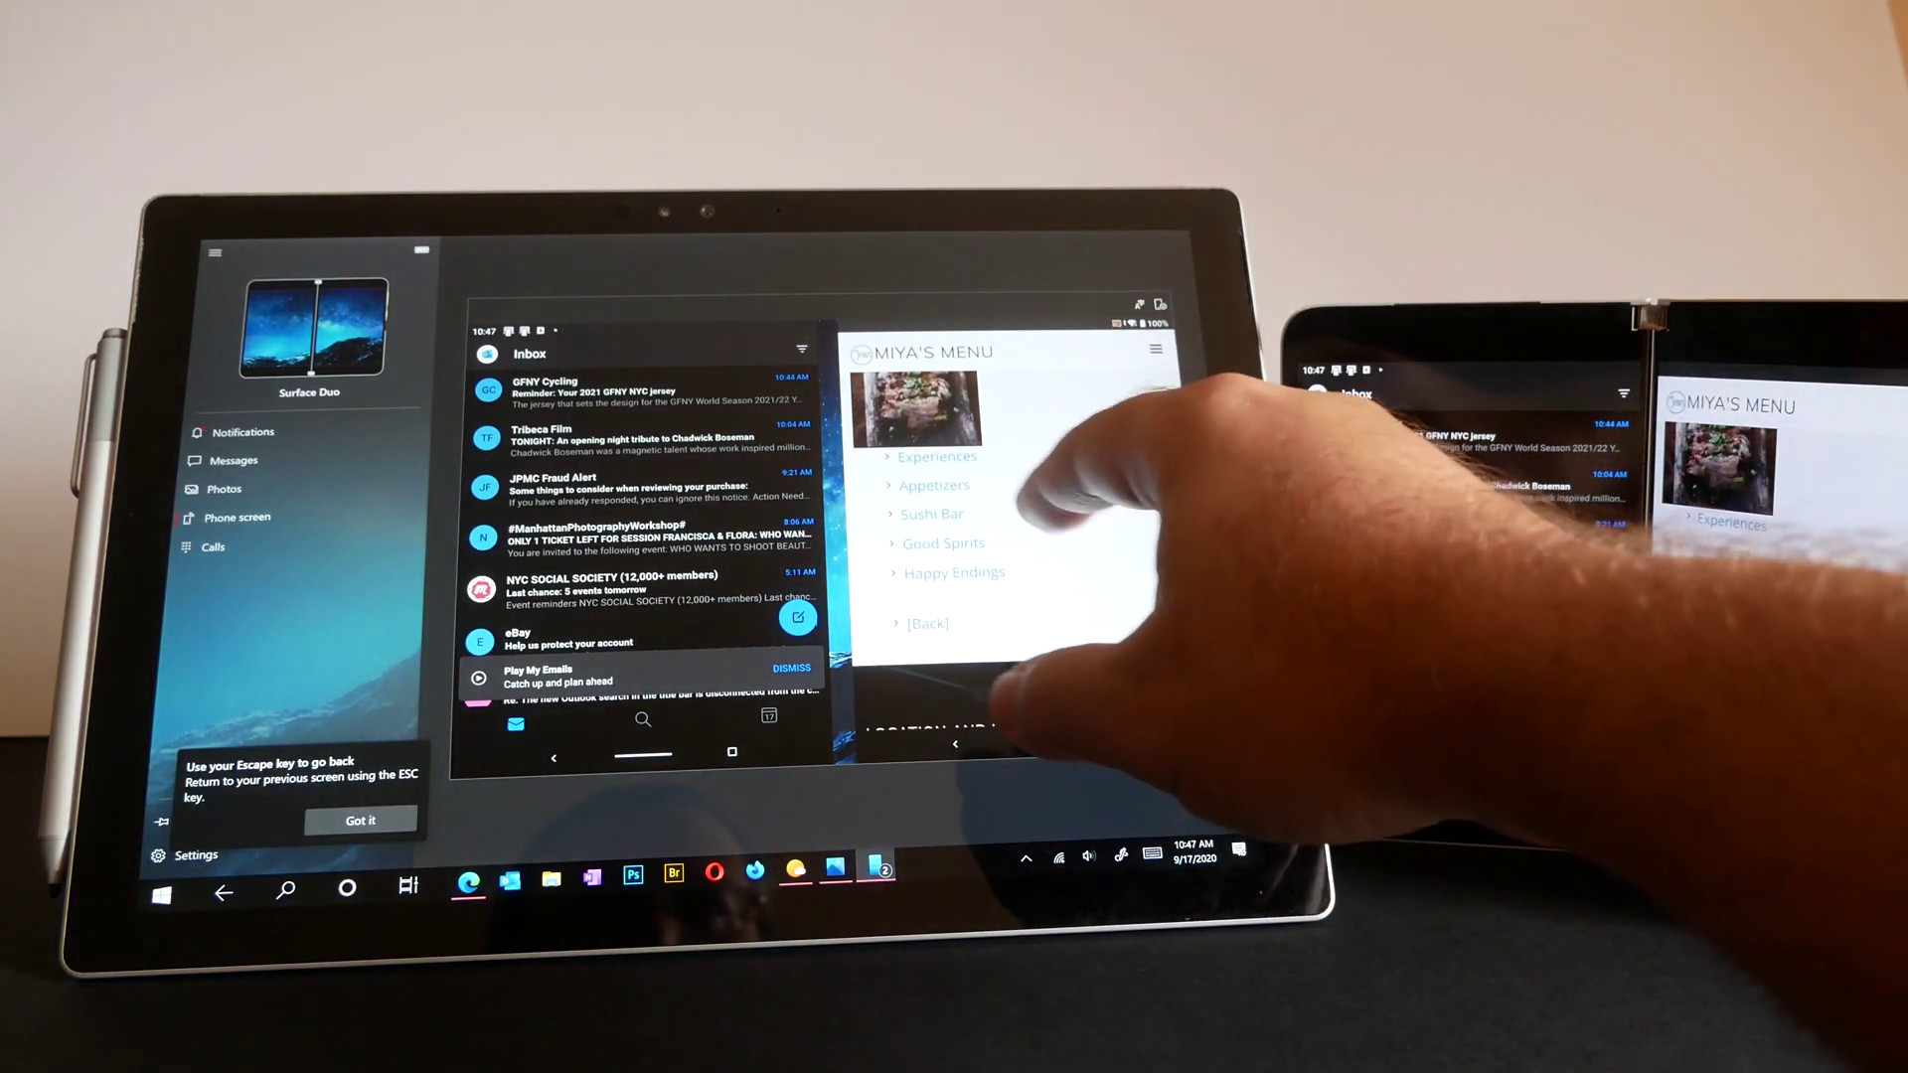
{"action": "left_click", "coordinate": [932, 526]}
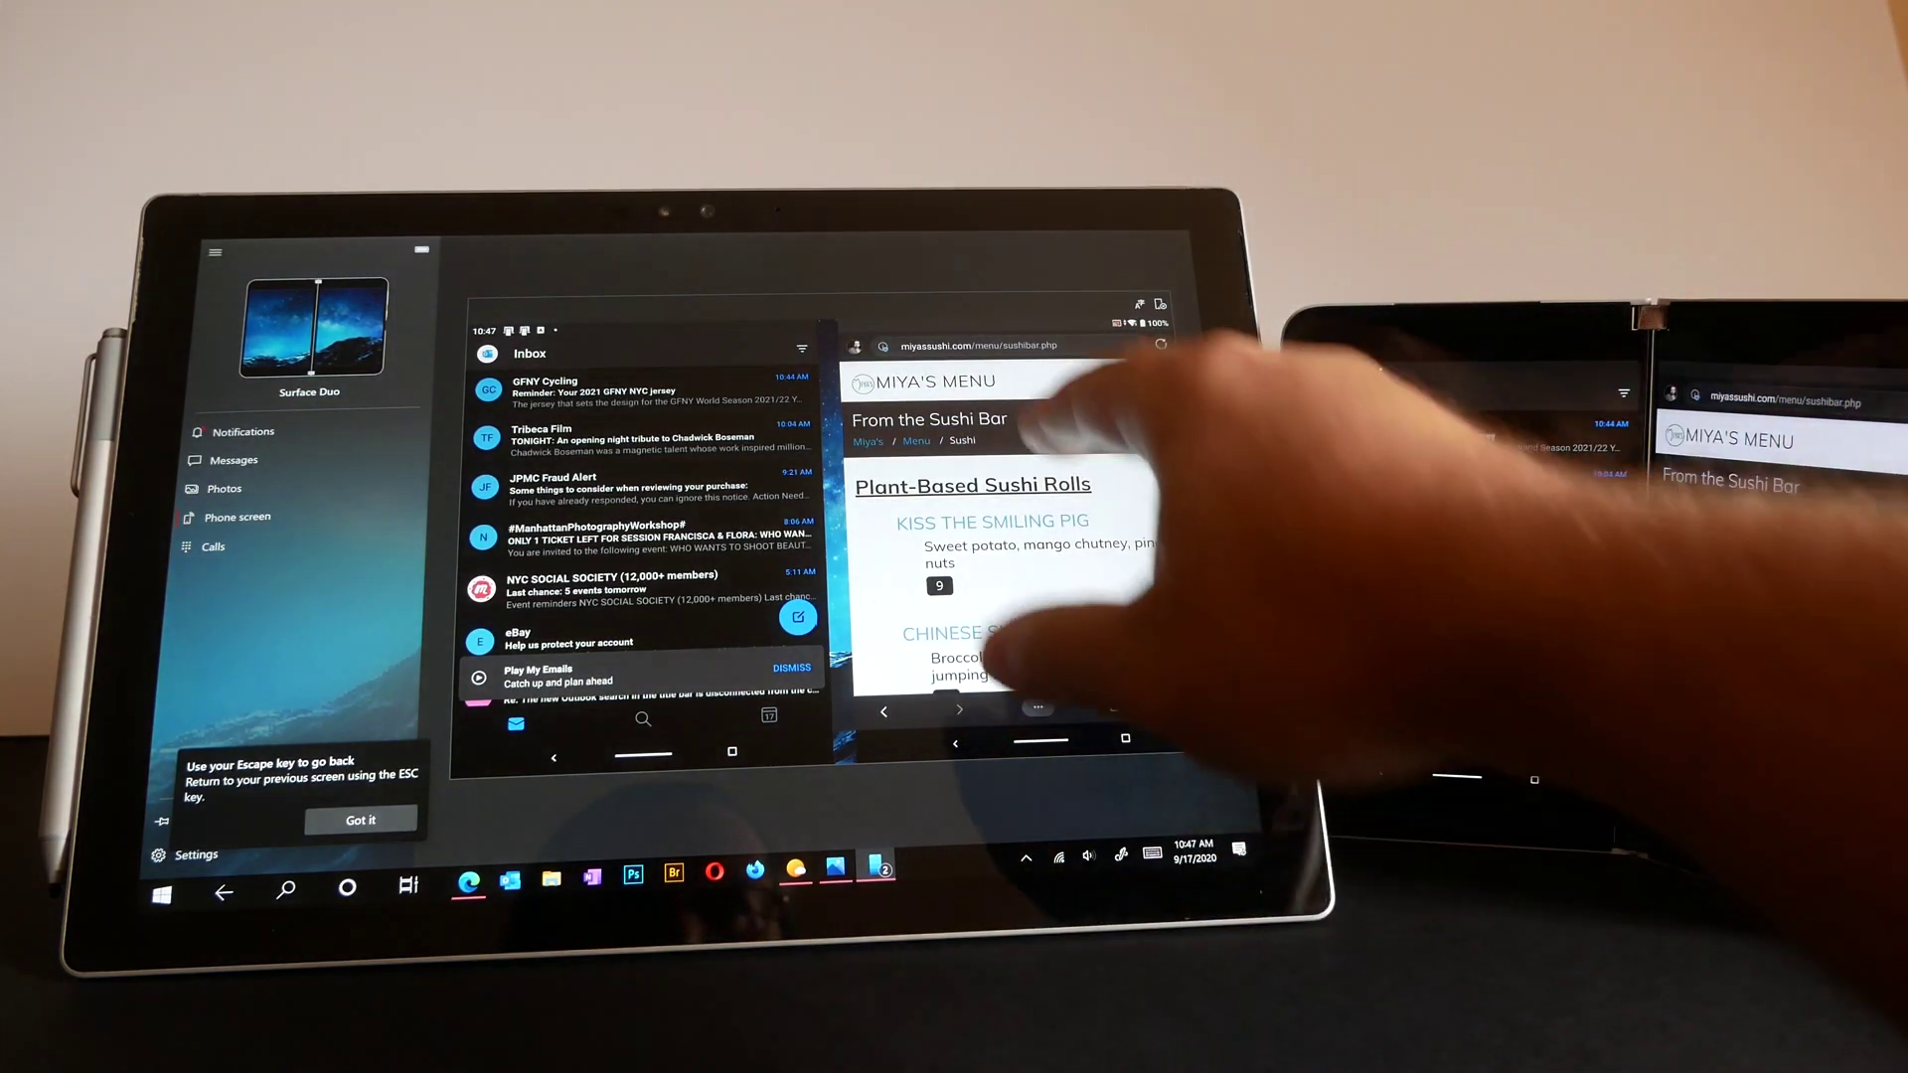
{"action": "left_click", "coordinate": [953, 346]}
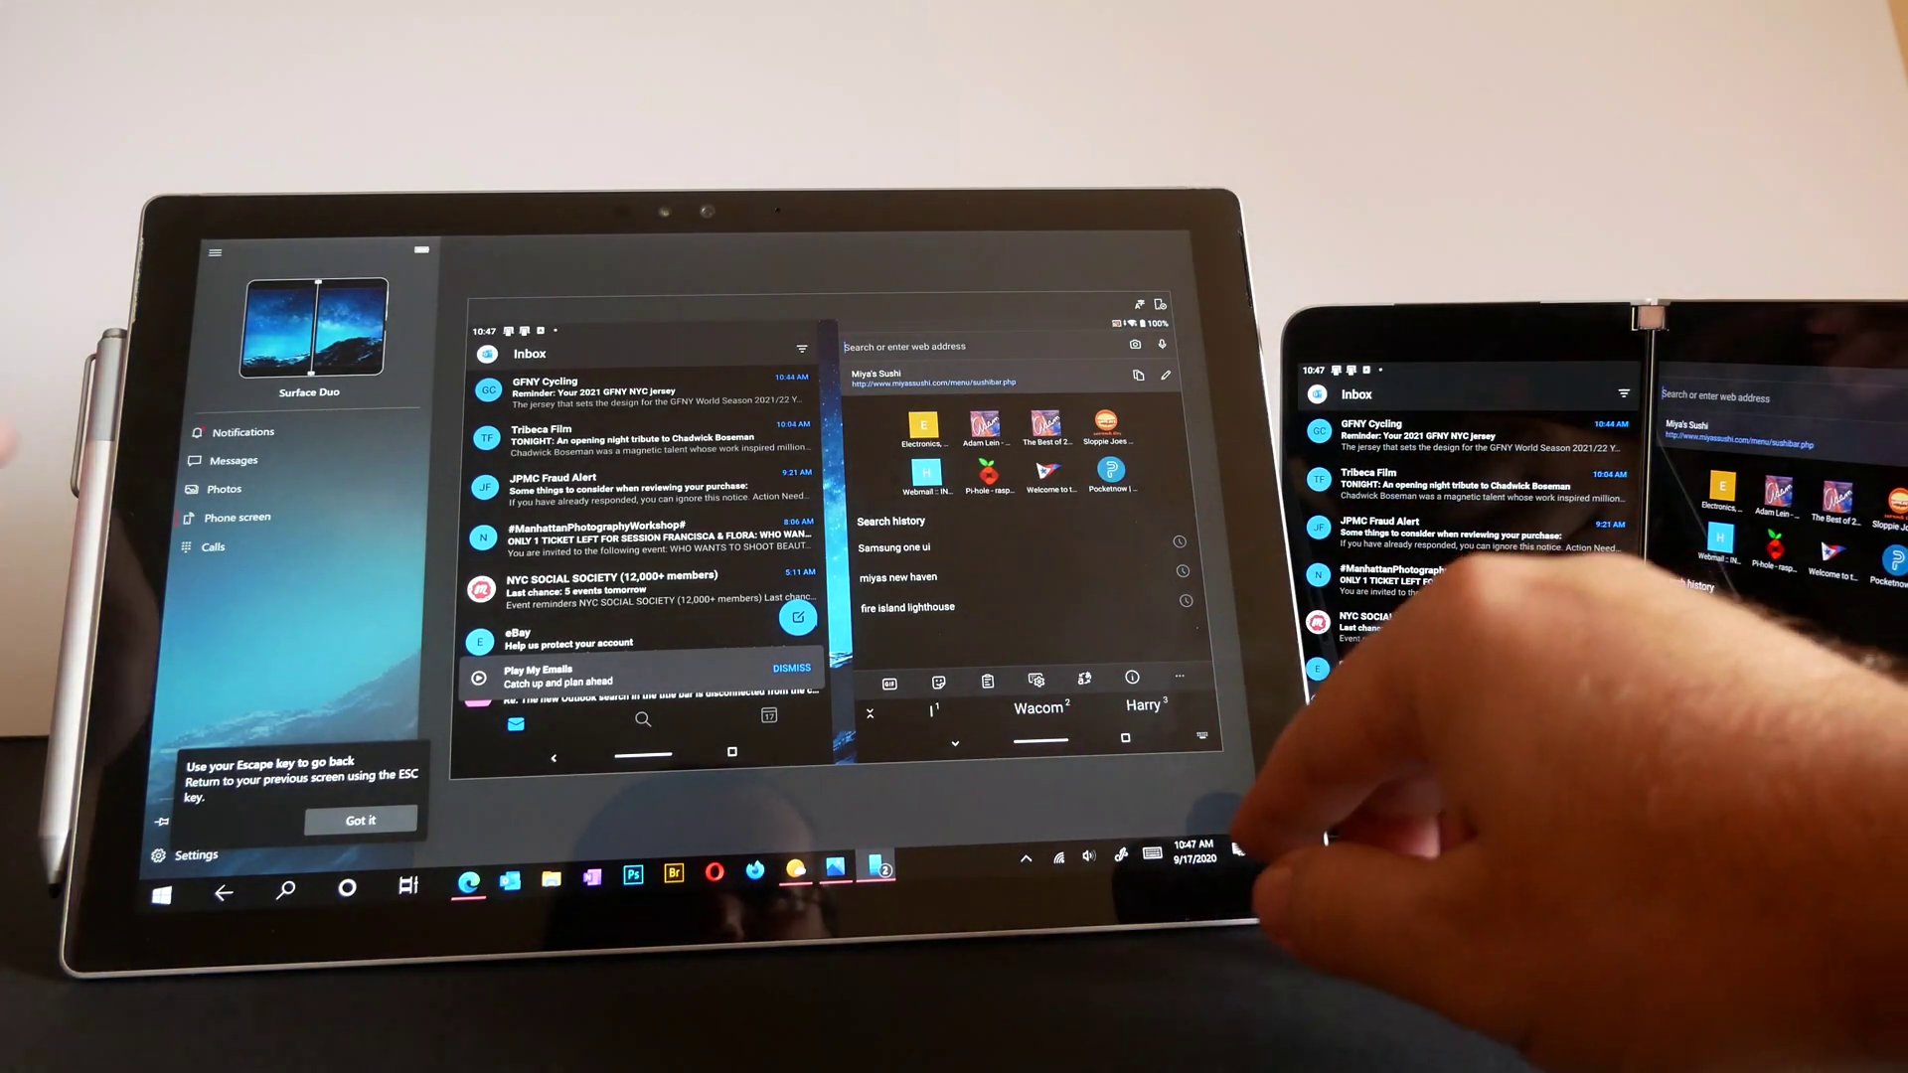
Handwrite a web address in the mirrored browser using the touch keyboard's handwriting panel.
{"action": "left_click", "coordinate": [1117, 857]}
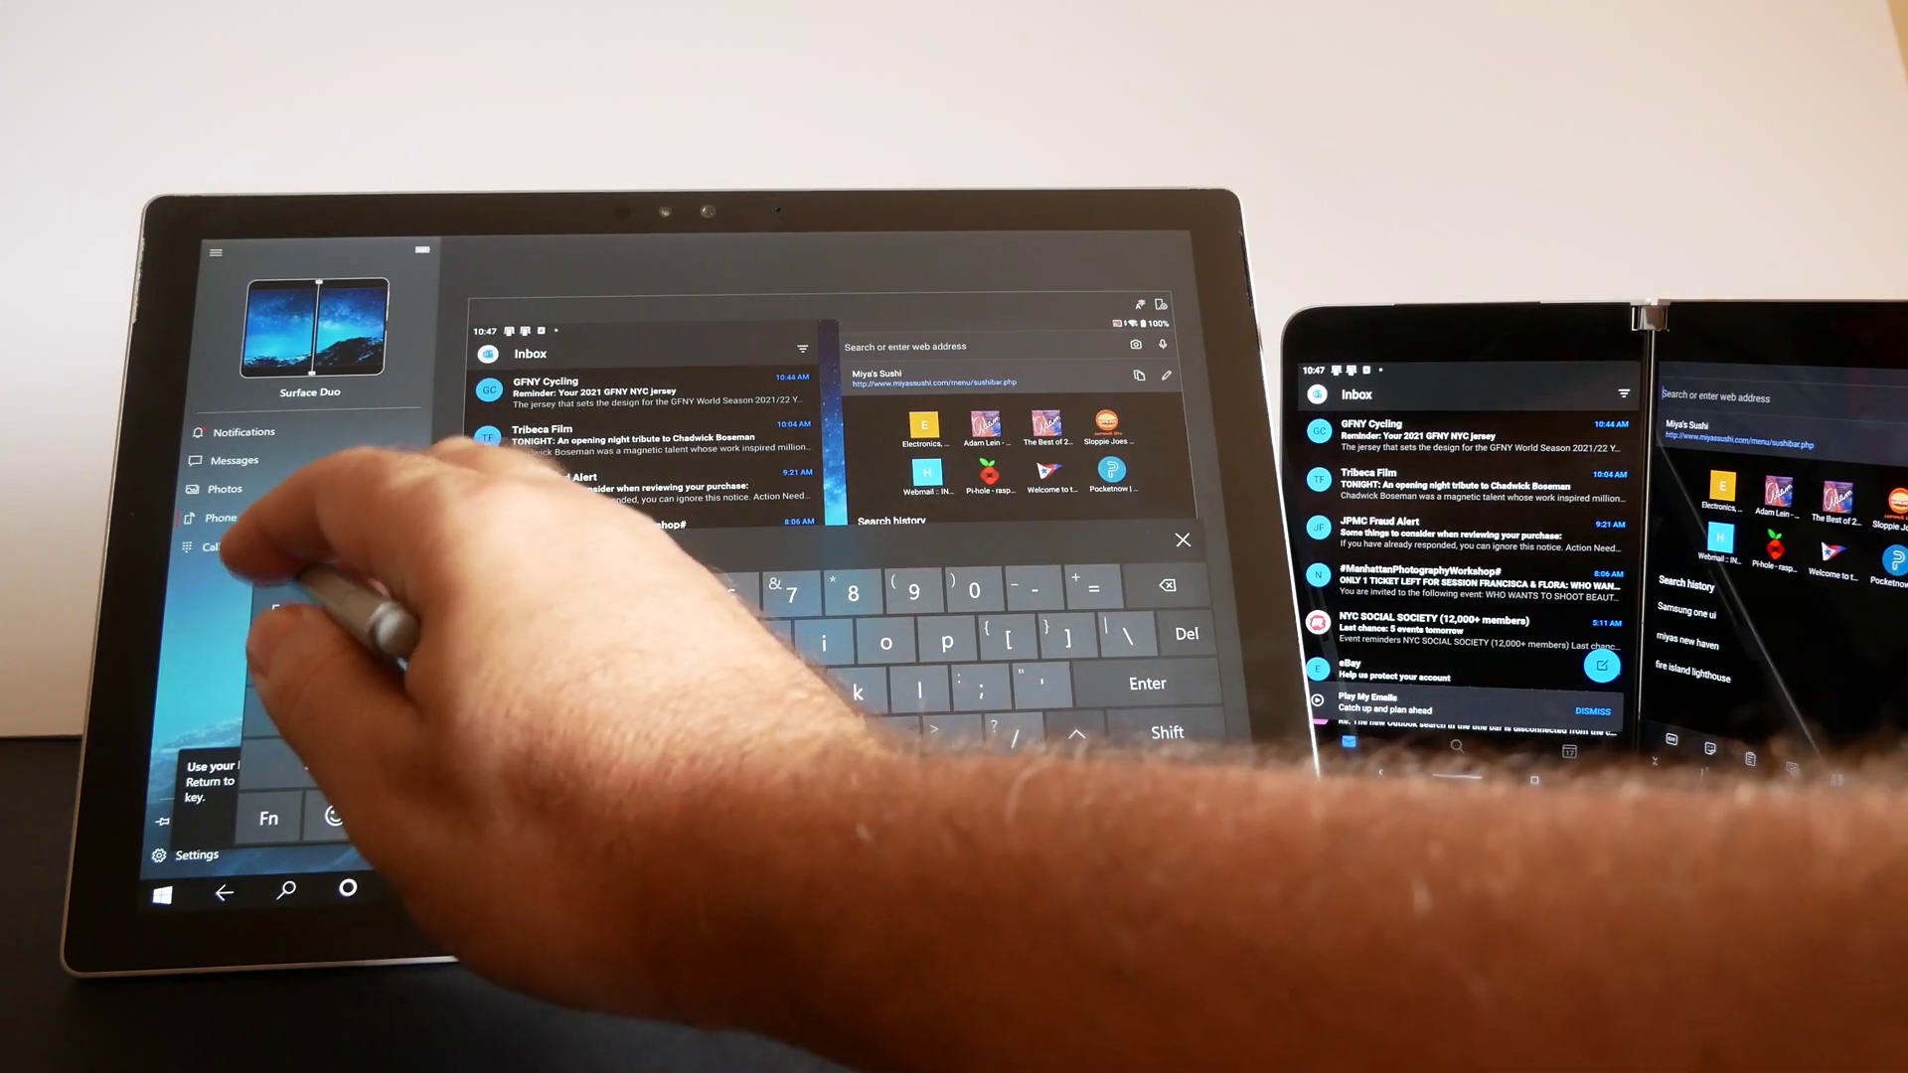
{"action": "left_click", "coordinate": [278, 561]}
{"action": "left_click", "coordinate": [422, 608]}
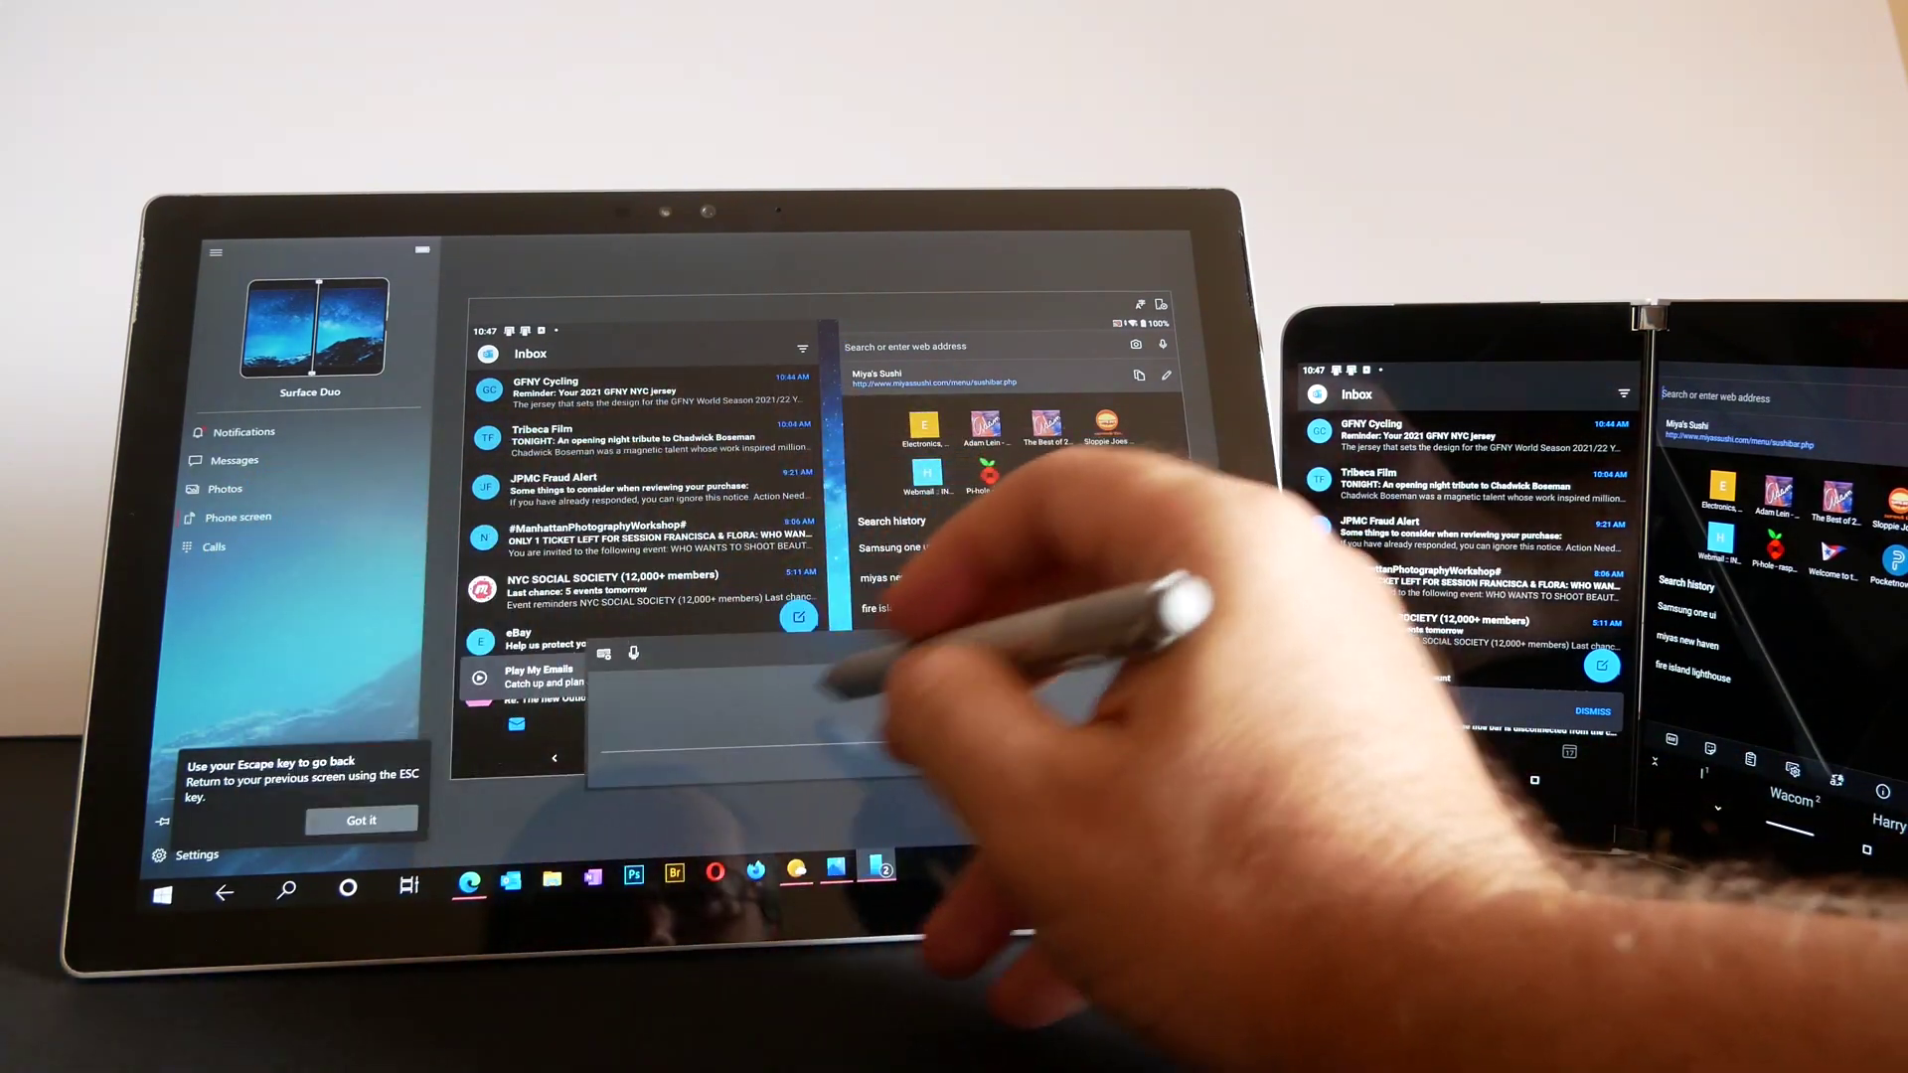
{"action": "mouse_move", "coordinate": [658, 713]}
{"action": "left_mouse_down"}
{"action": "mouse_move", "coordinate": [646, 768]}
{"action": "mouse_move", "coordinate": [783, 745]}
{"action": "mouse_move", "coordinate": [812, 713]}
{"action": "mouse_move", "coordinate": [836, 746]}
{"action": "mouse_move", "coordinate": [932, 715]}
{"action": "mouse_move", "coordinate": [963, 738]}
{"action": "mouse_move", "coordinate": [1044, 734]}
{"action": "left_mouse_up"}
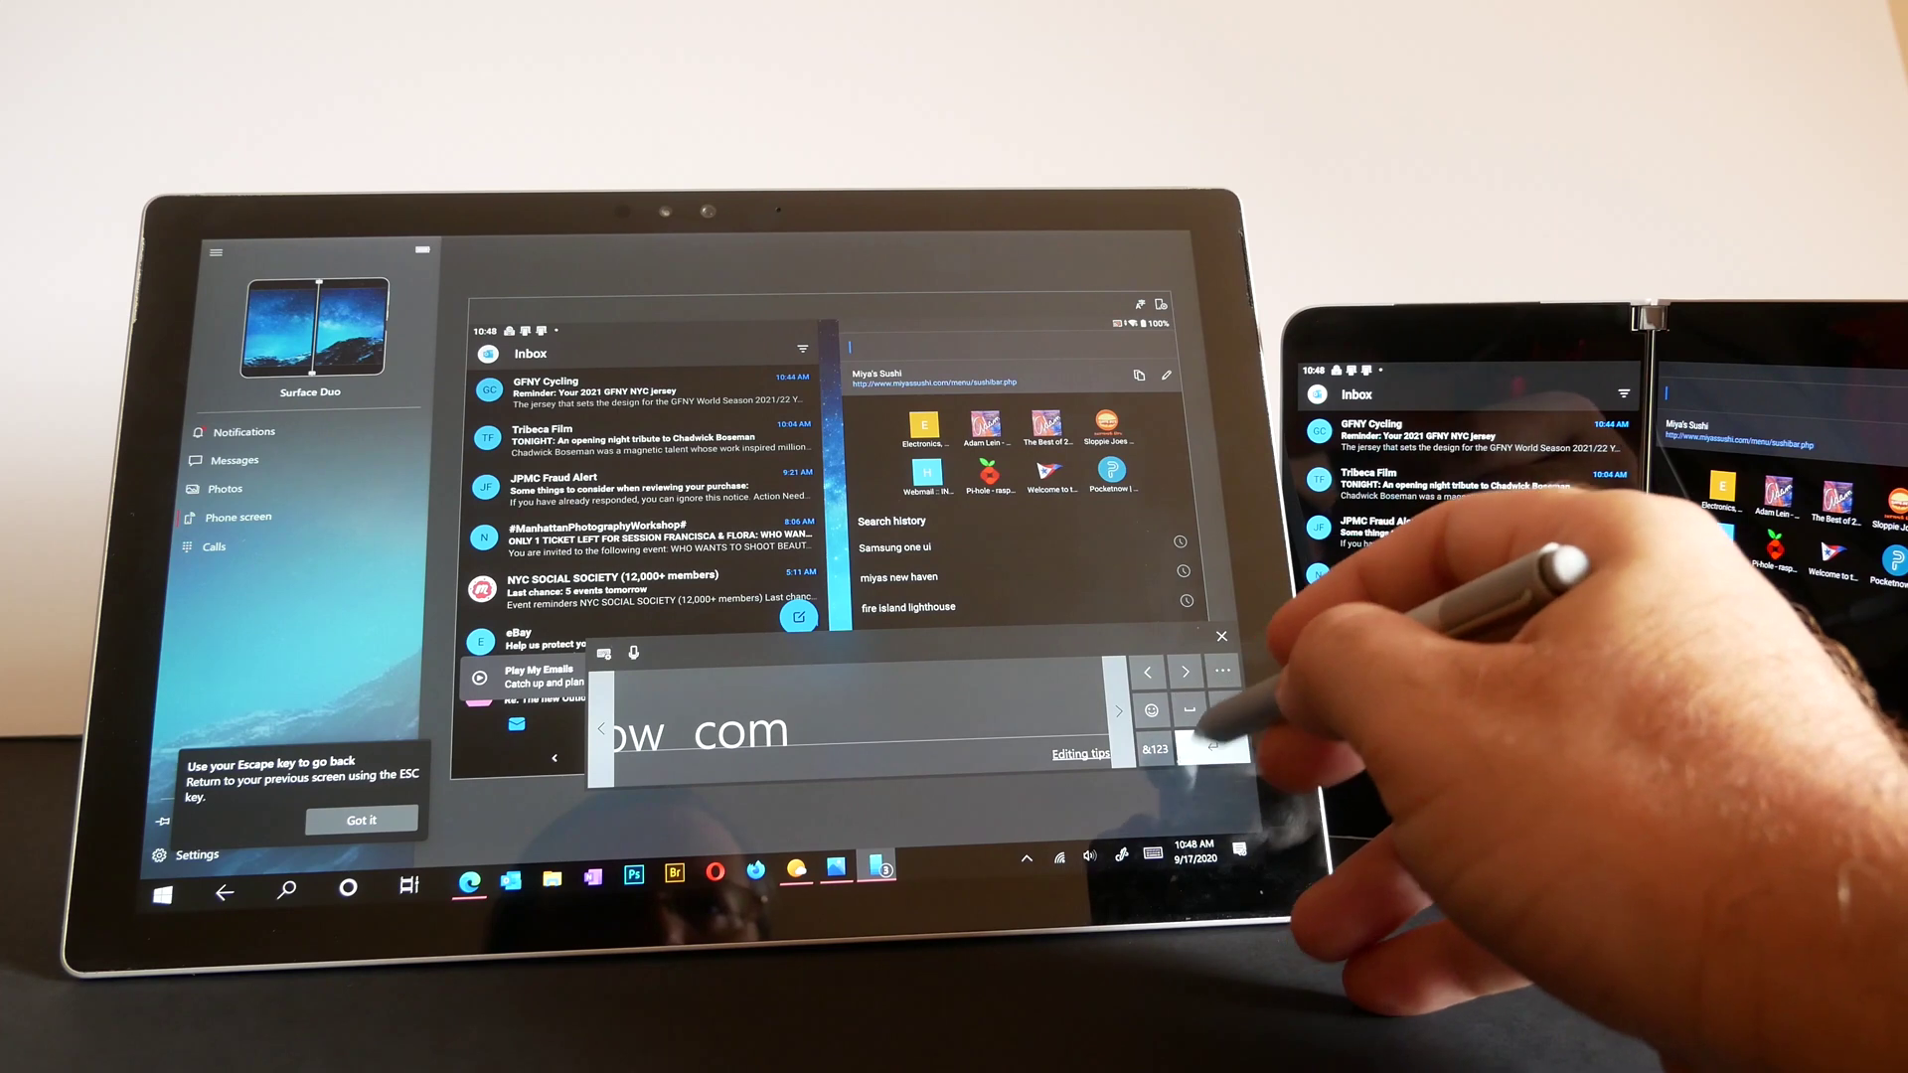
{"action": "left_click", "coordinate": [1216, 641]}
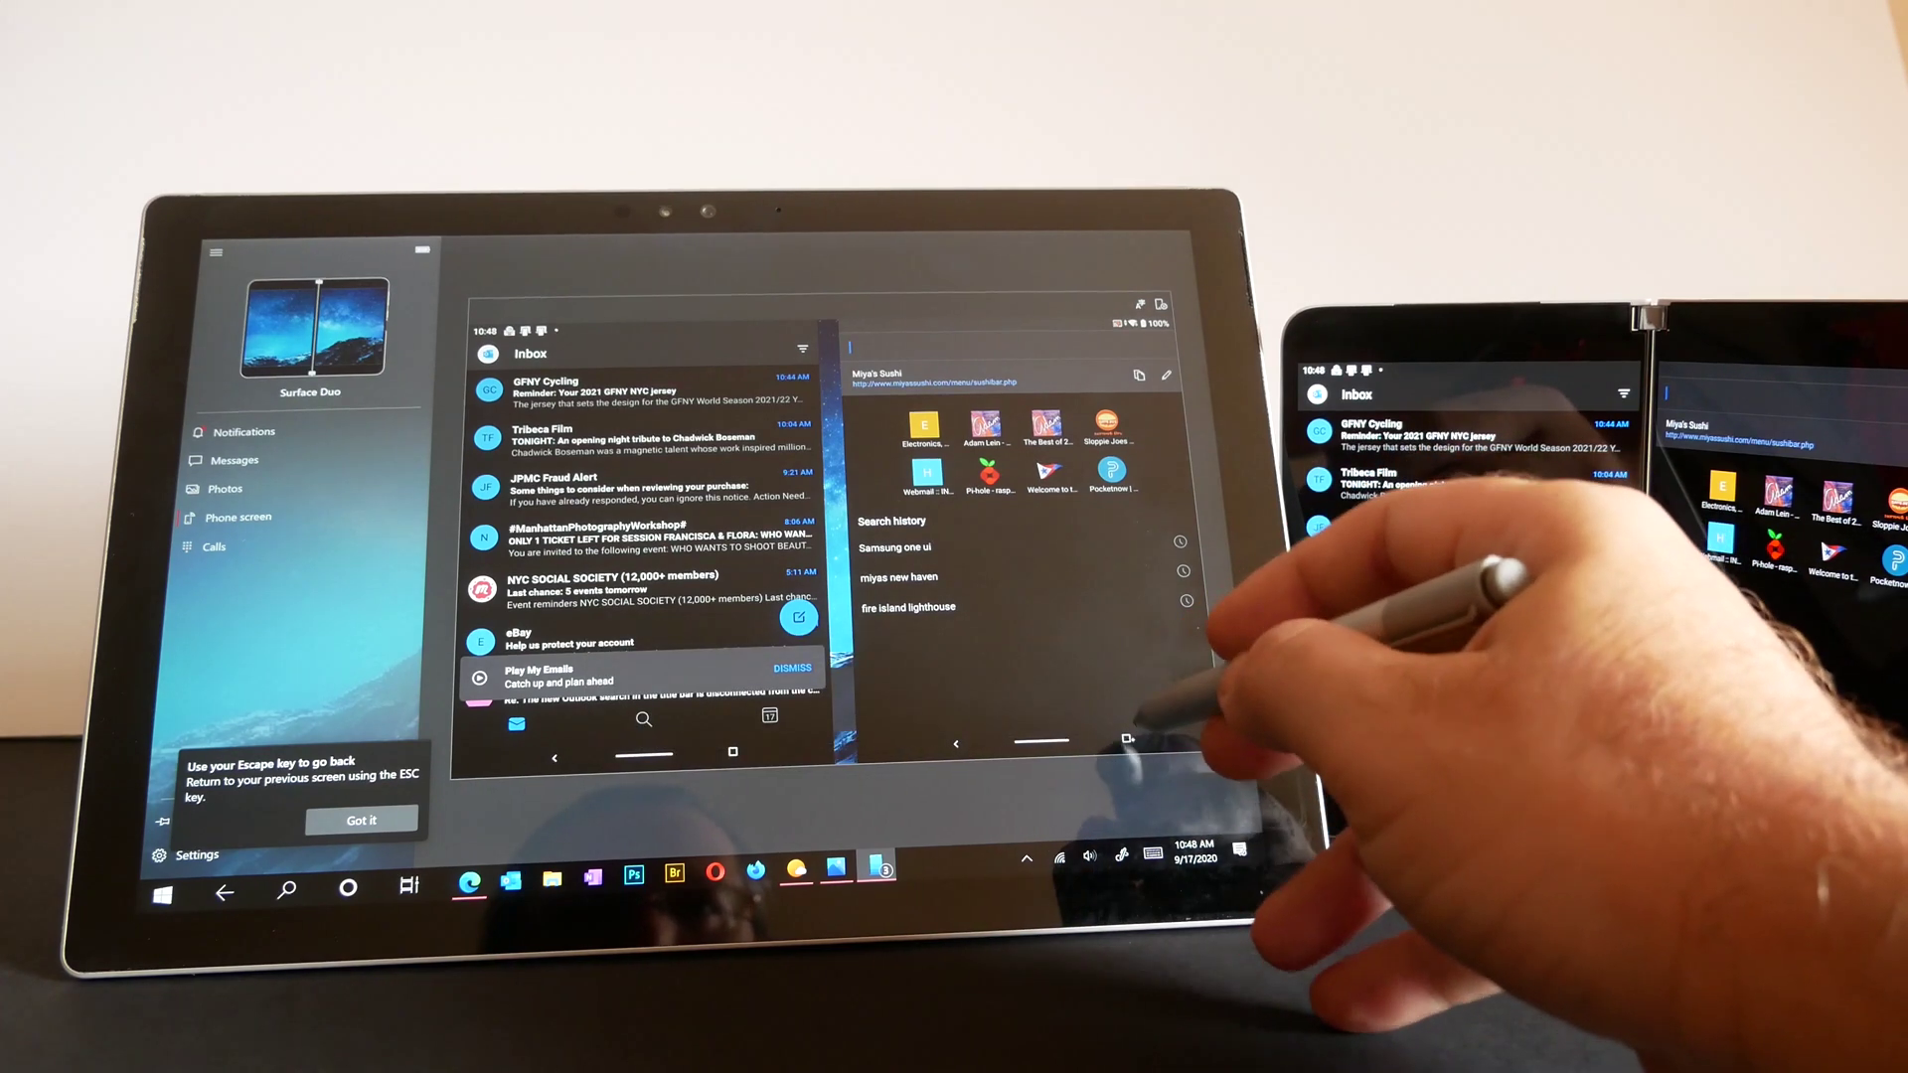
{"action": "left_click", "coordinate": [970, 346]}
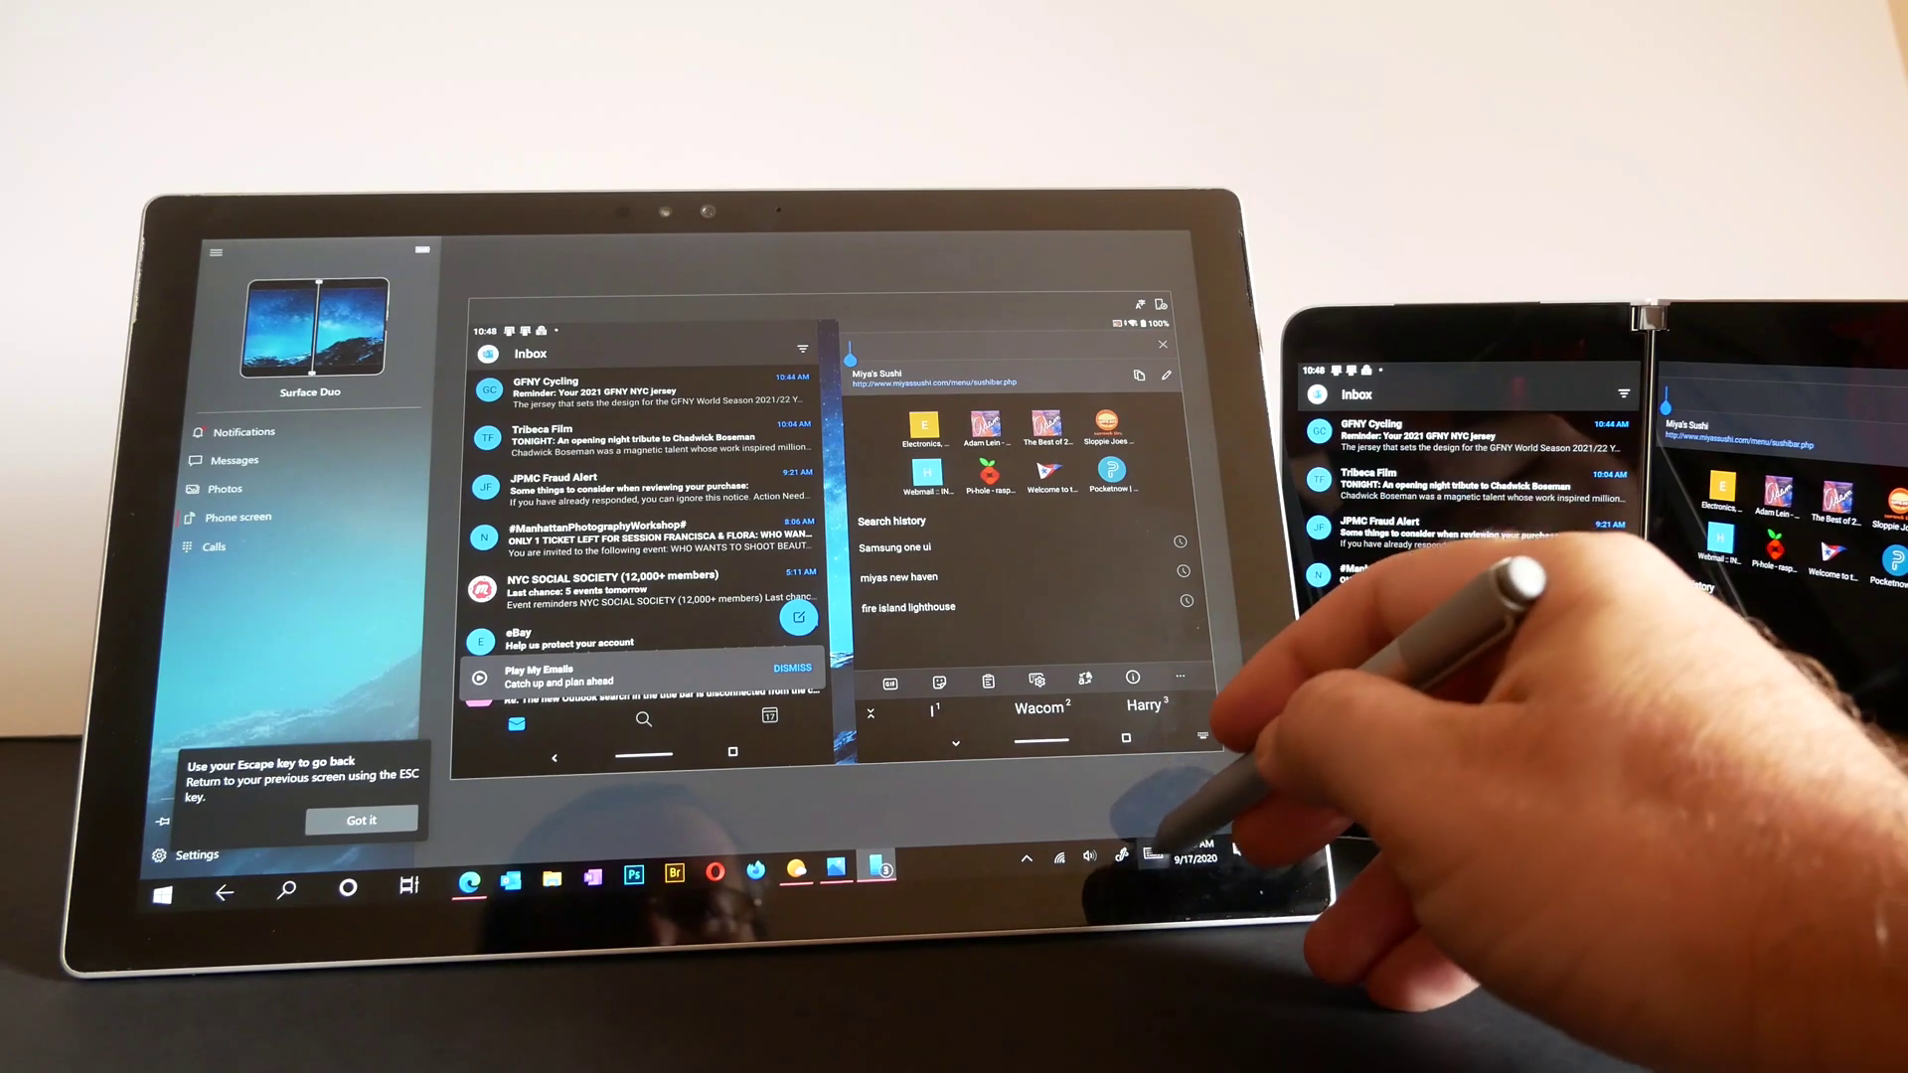
Switch the touch keyboard to handwriting again and load pocketnow.com in the mirrored browser.
{"action": "left_click", "coordinate": [1150, 854]}
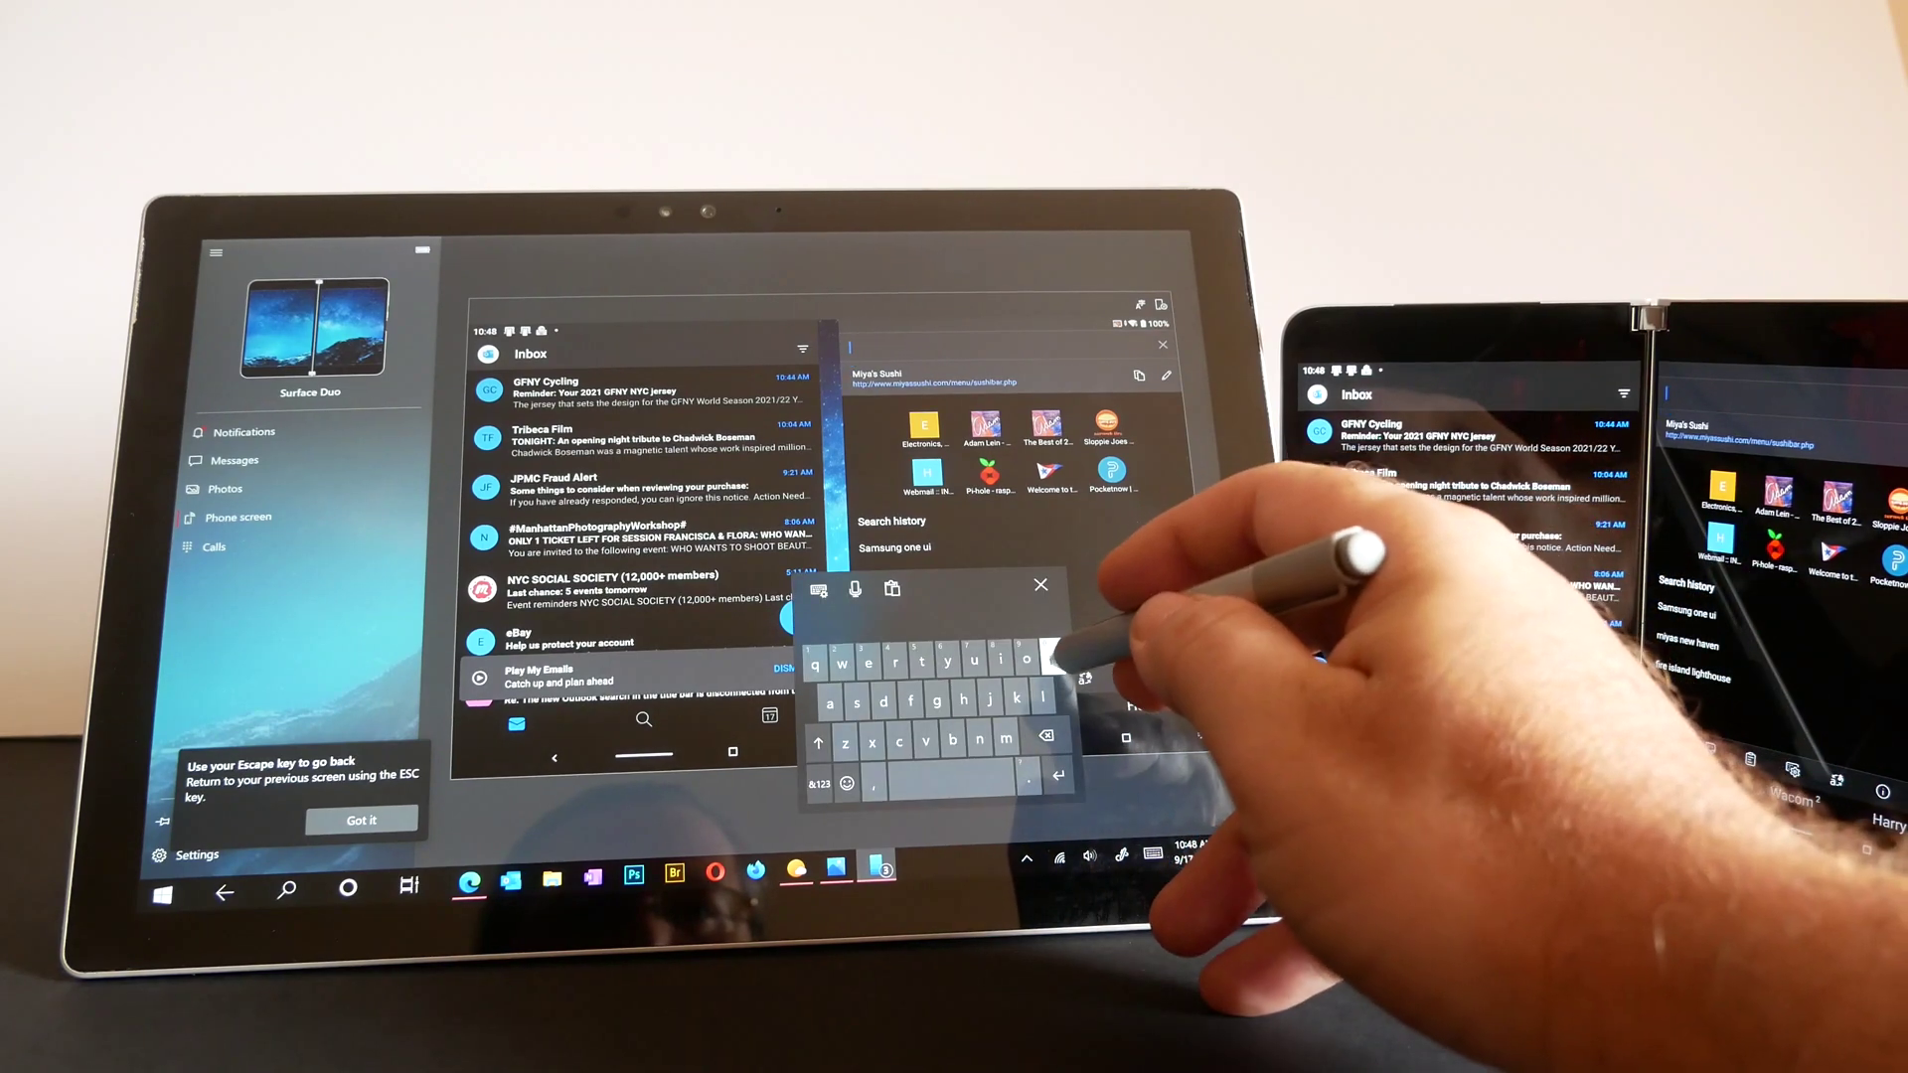
{"action": "type", "text": "pocketnow.com"}
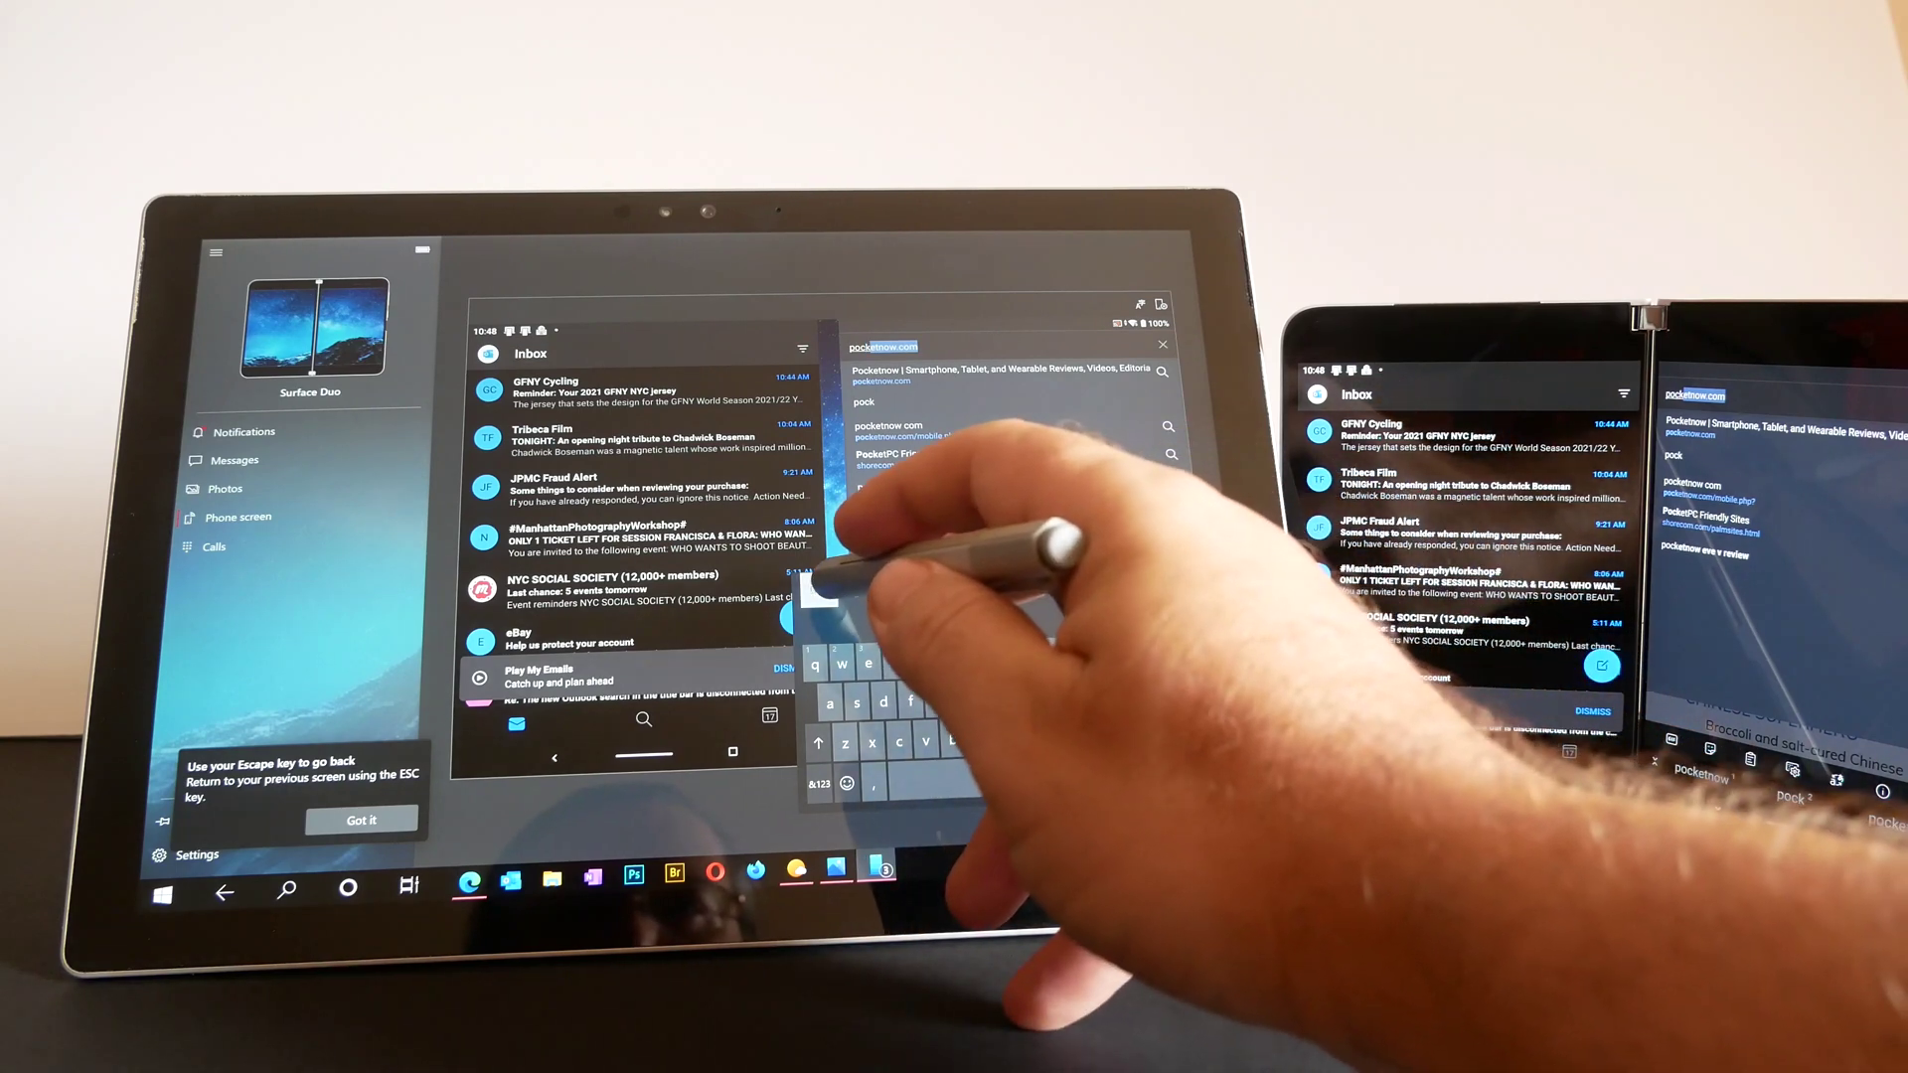
{"action": "left_click", "coordinate": [819, 589]}
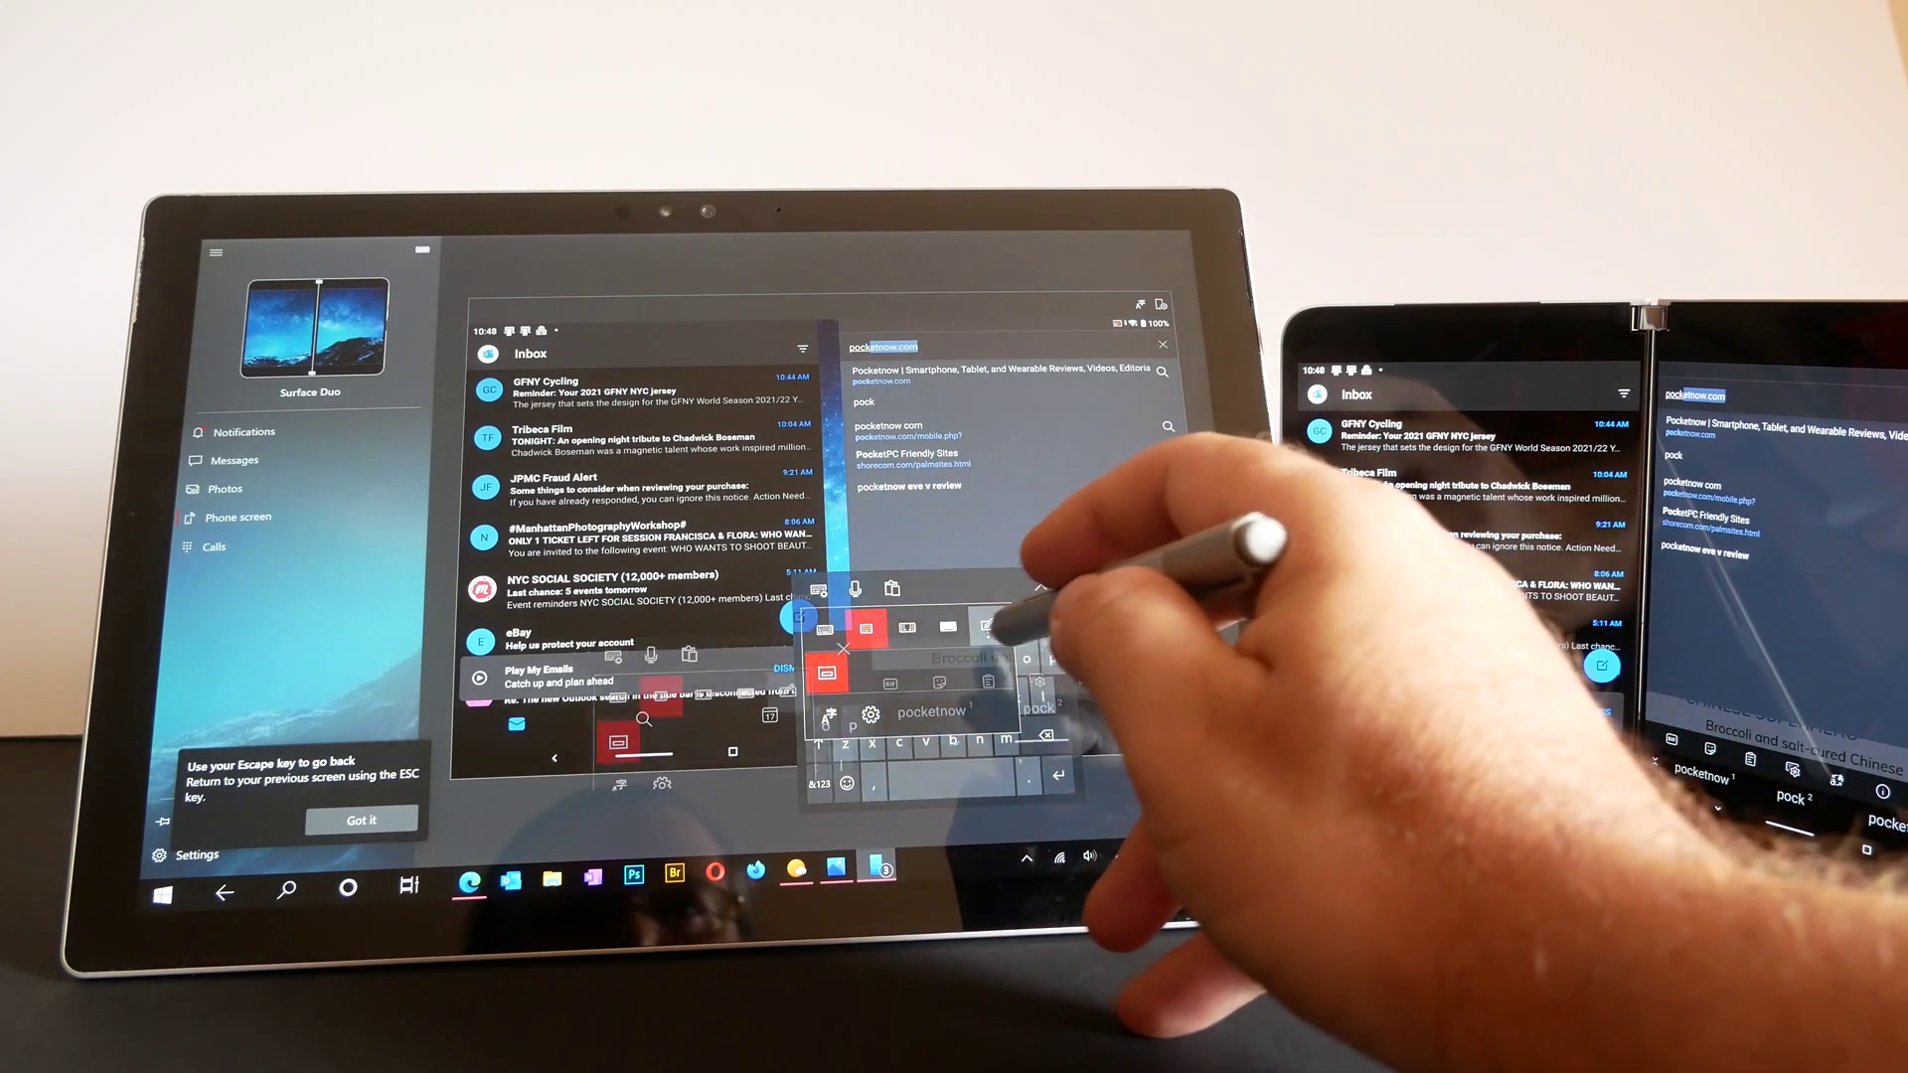
{"action": "left_click", "coordinate": [989, 628]}
{"action": "left_click", "coordinate": [1231, 750]}
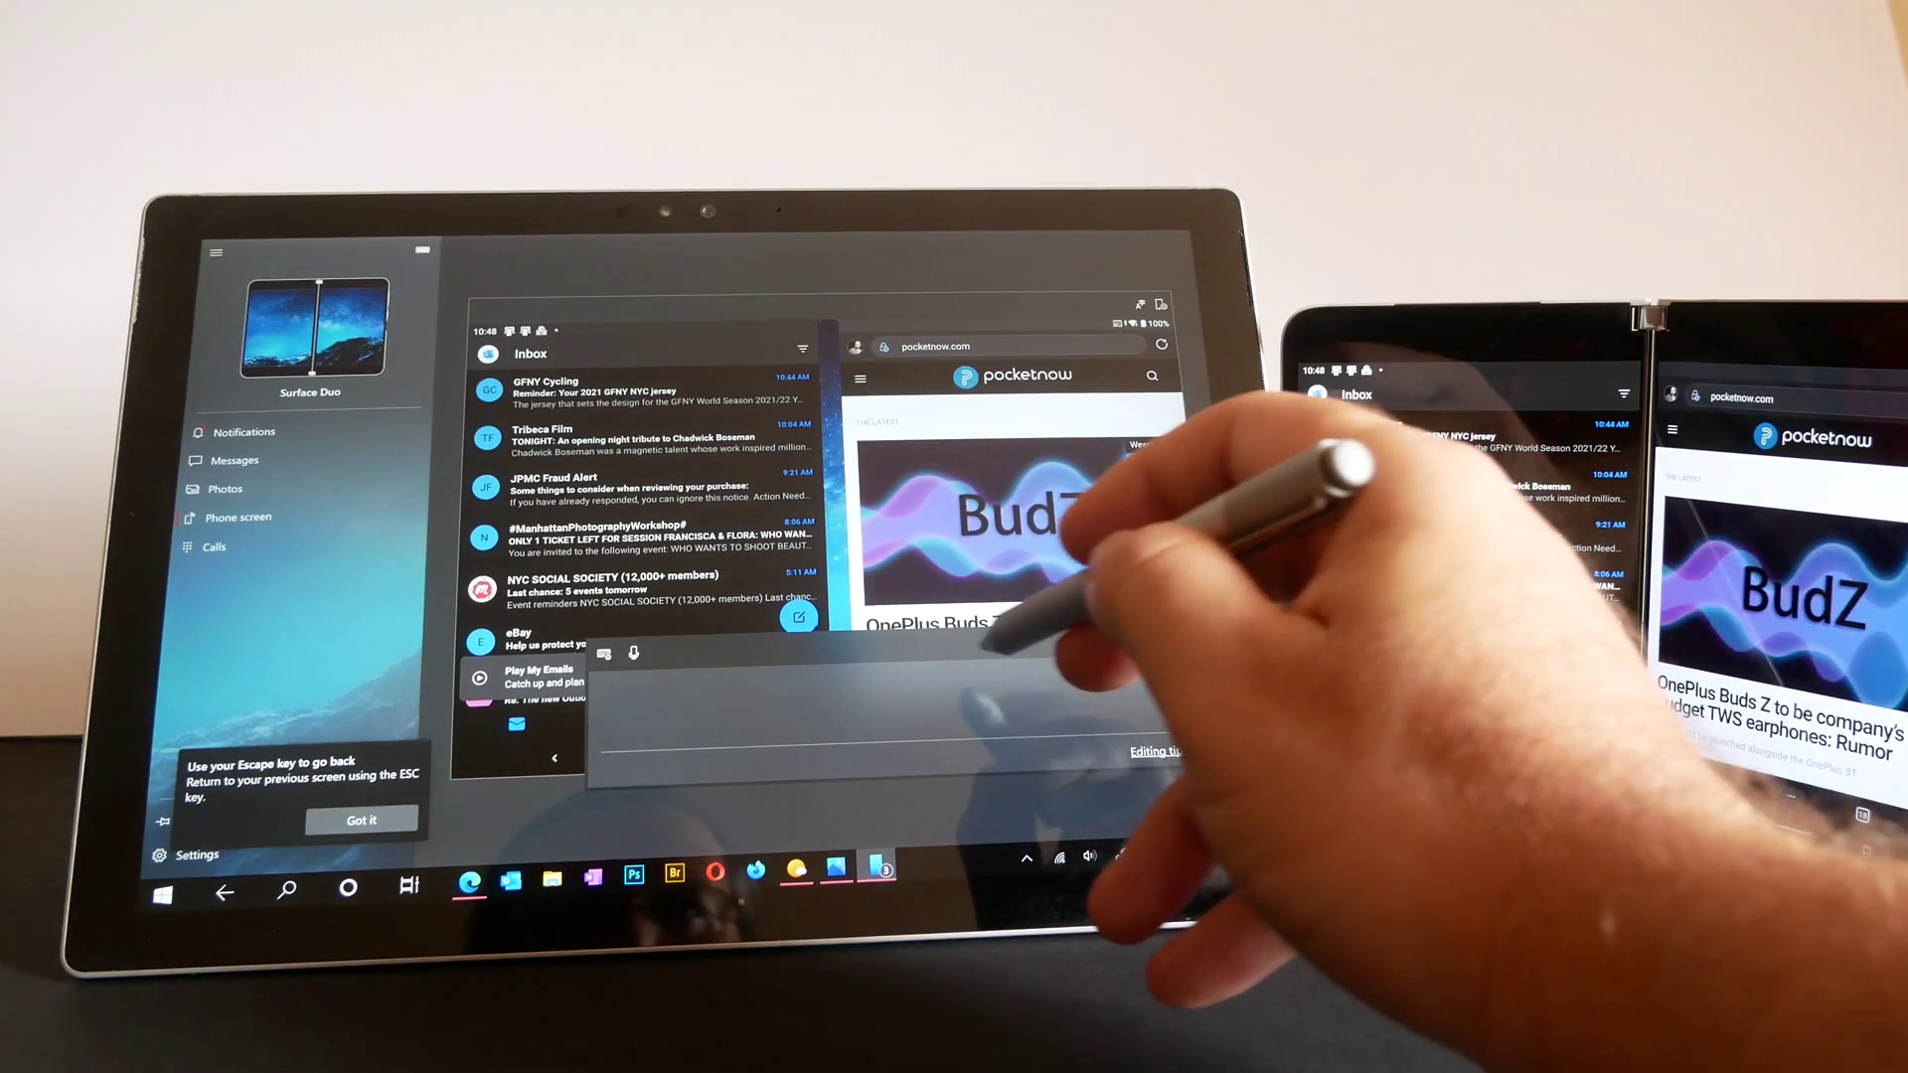
Start a new Outlook email with handwritten 'Hello' and open the Amazon Music Podcasts article.
{"action": "left_click", "coordinate": [799, 616]}
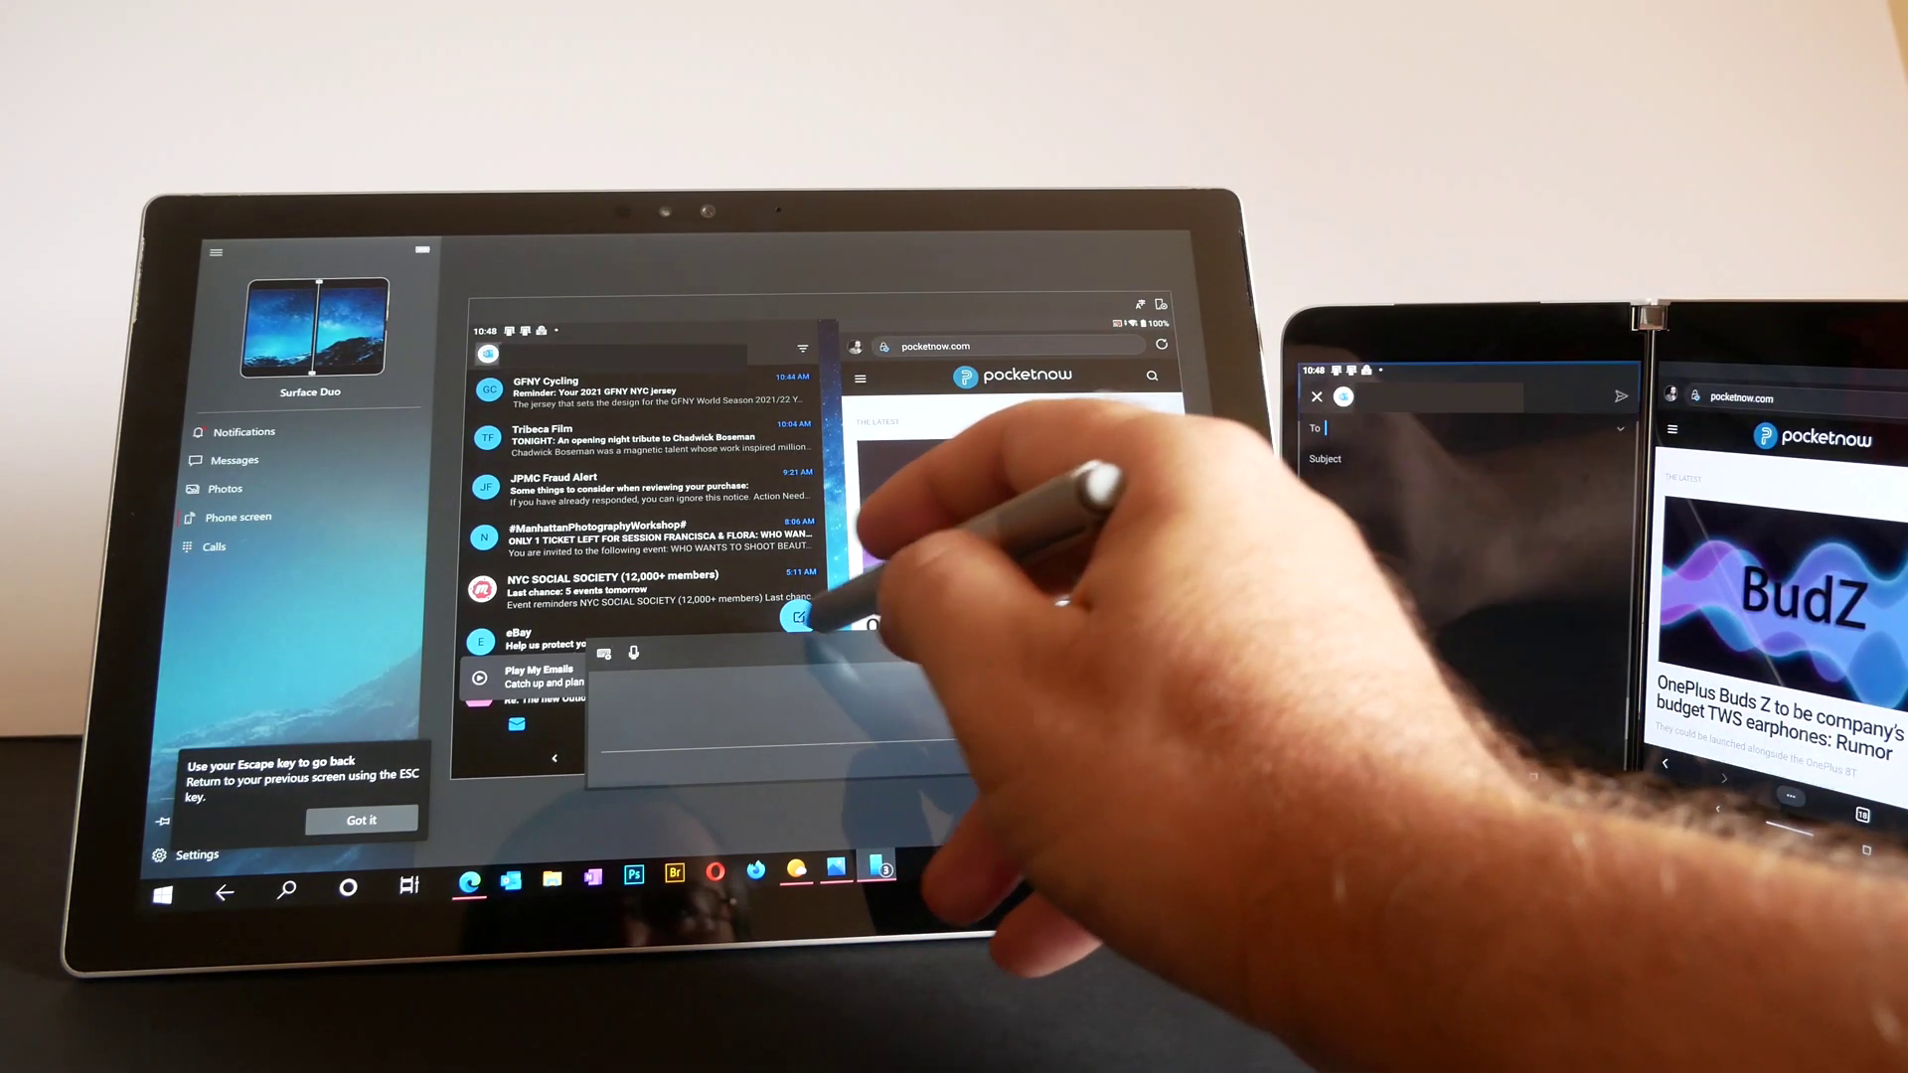
{"action": "mouse_move", "coordinate": [670, 738]}
{"action": "left_mouse_down"}
{"action": "mouse_move", "coordinate": [678, 695]}
{"action": "mouse_move", "coordinate": [782, 738]}
{"action": "mouse_move", "coordinate": [879, 688]}
{"action": "left_mouse_up"}
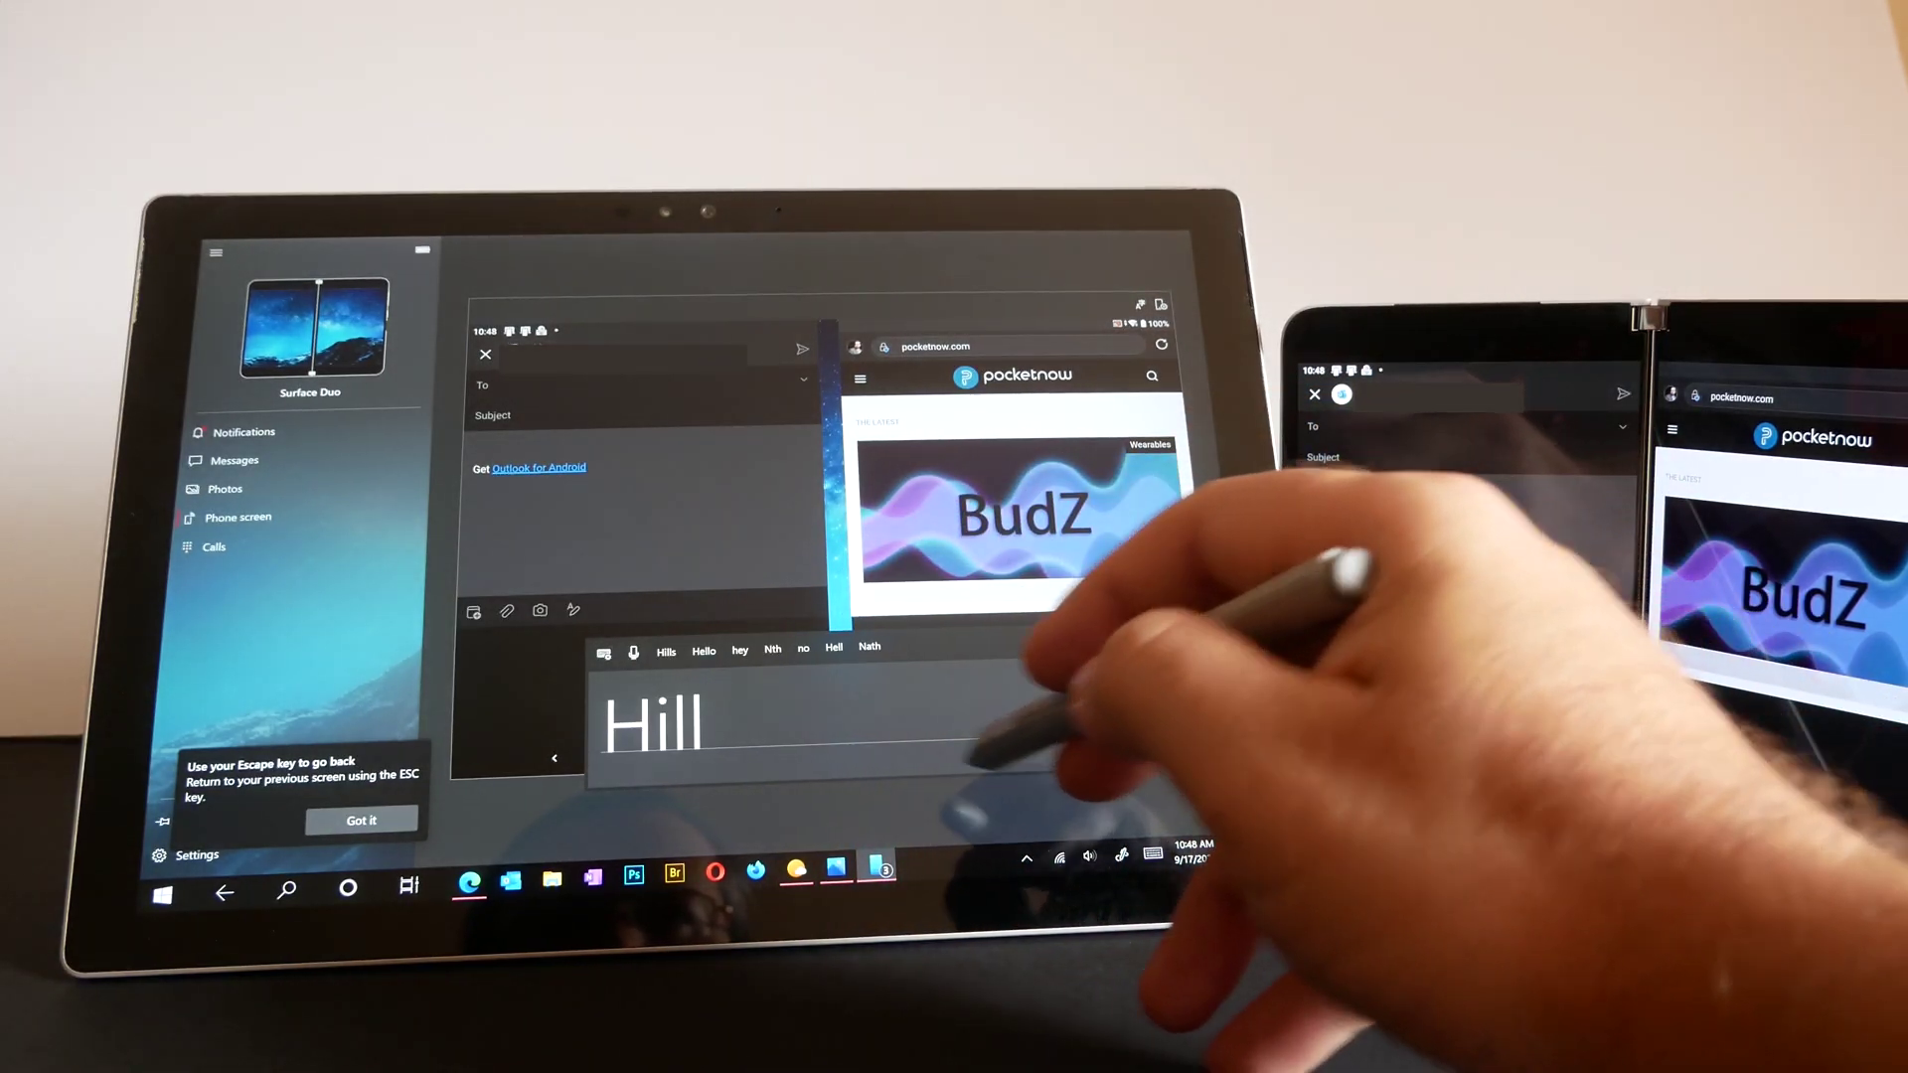
{"action": "left_click", "coordinate": [704, 651]}
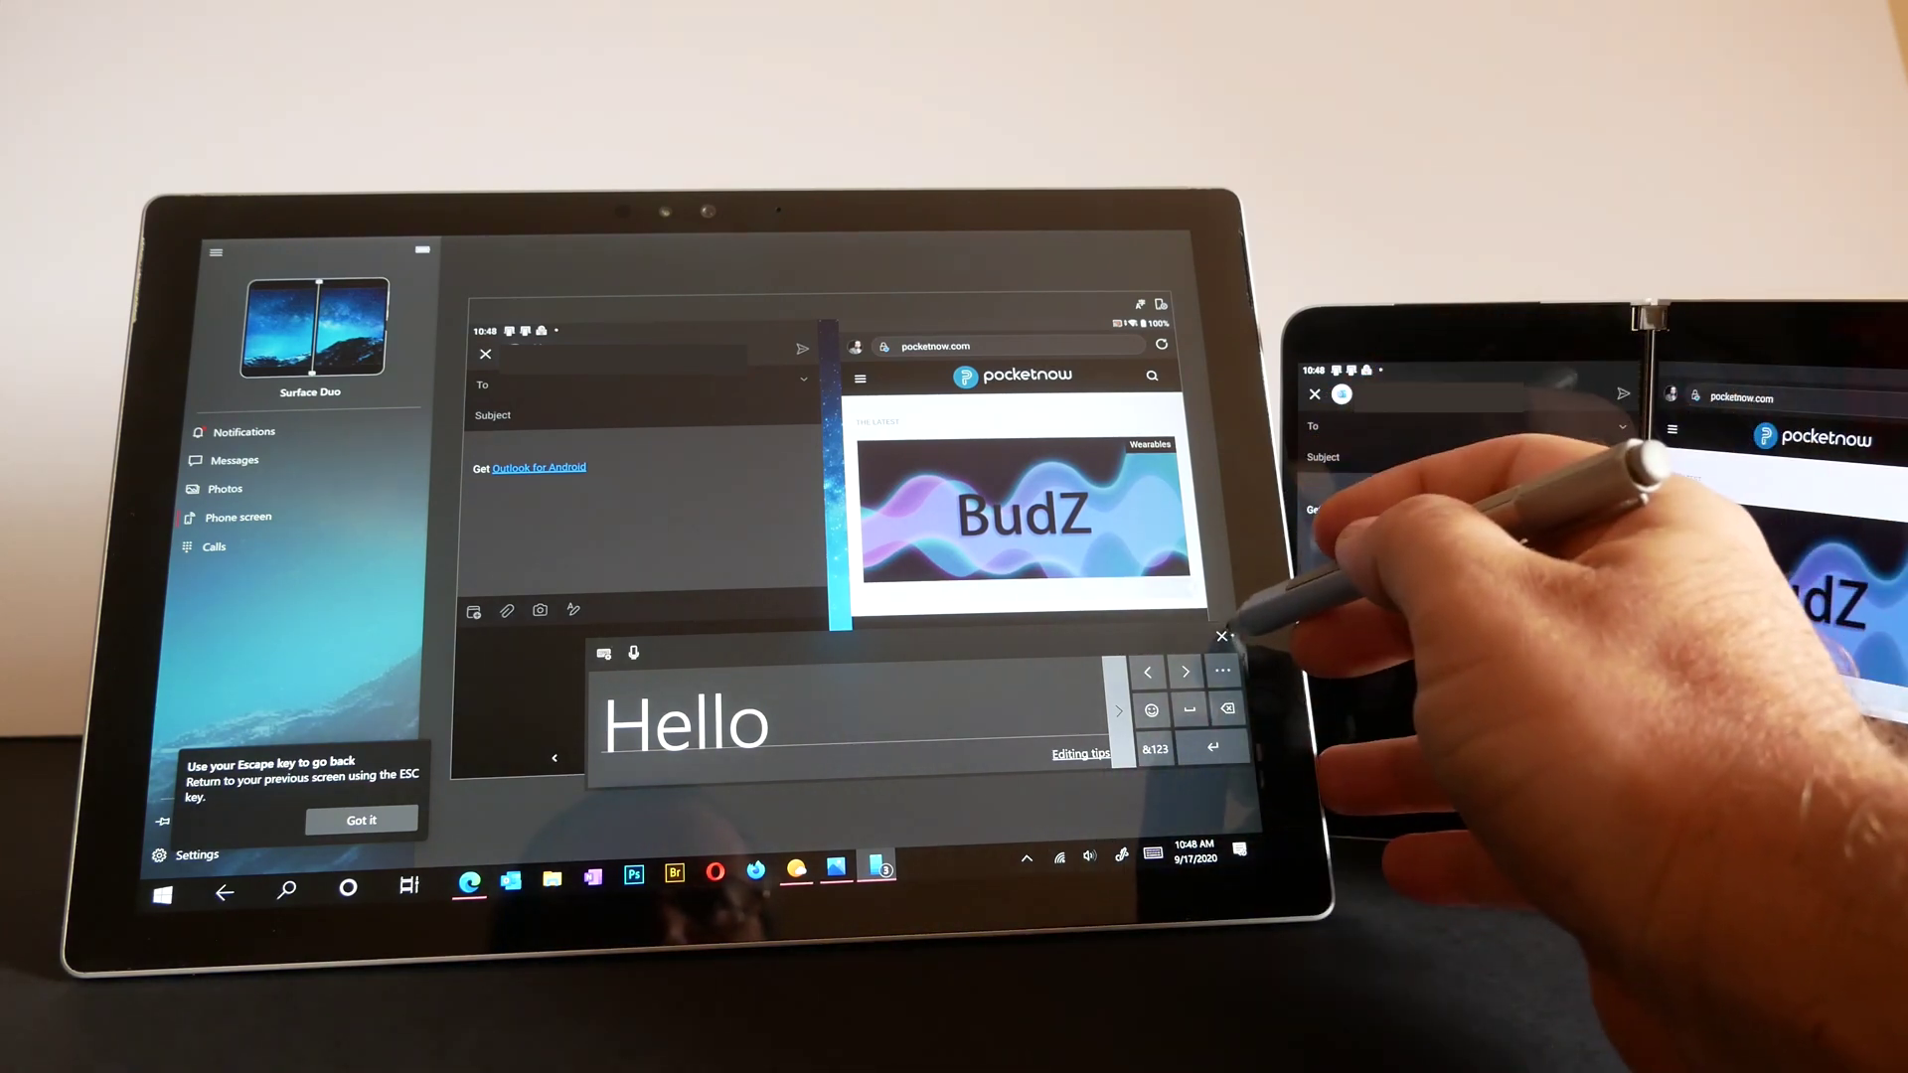
{"action": "left_click", "coordinate": [1219, 638]}
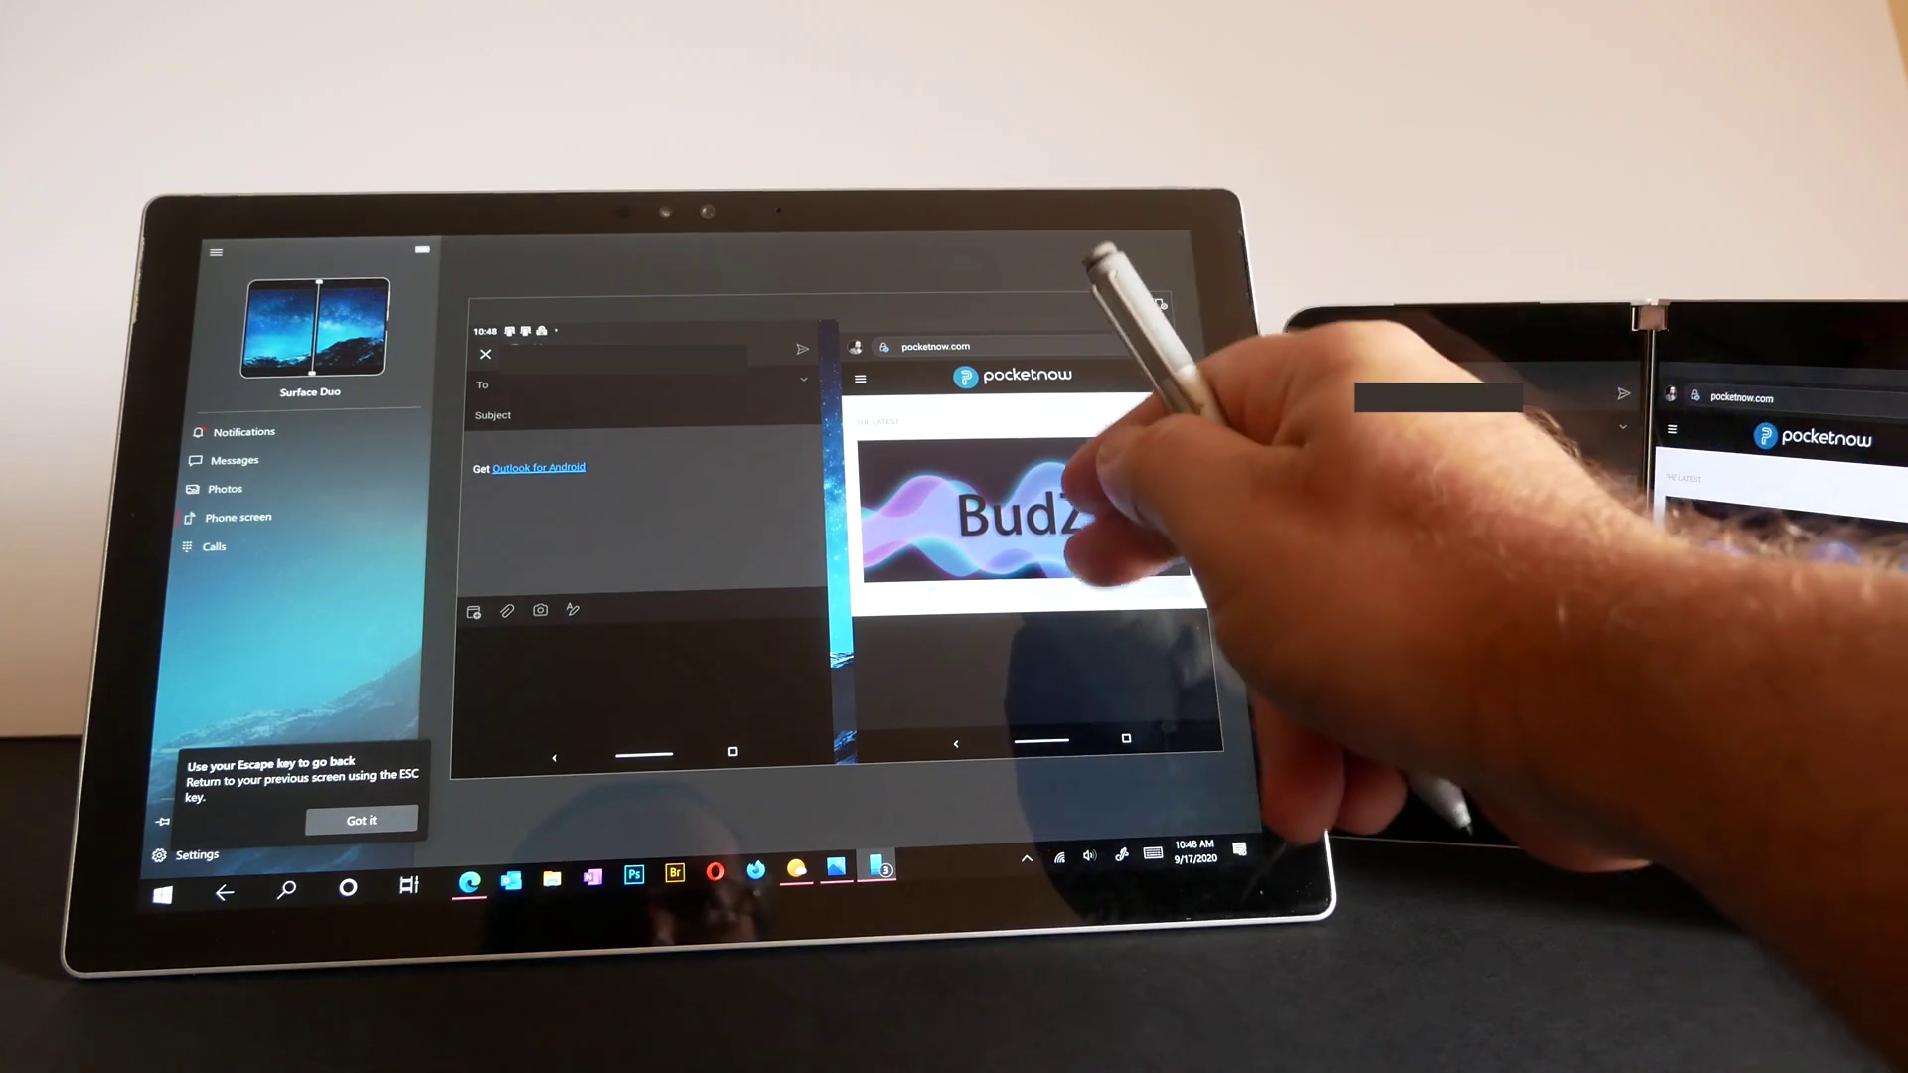
{"action": "scroll", "coordinate": [1029, 537], "scroll_direction": "down", "scroll_amount": 10}
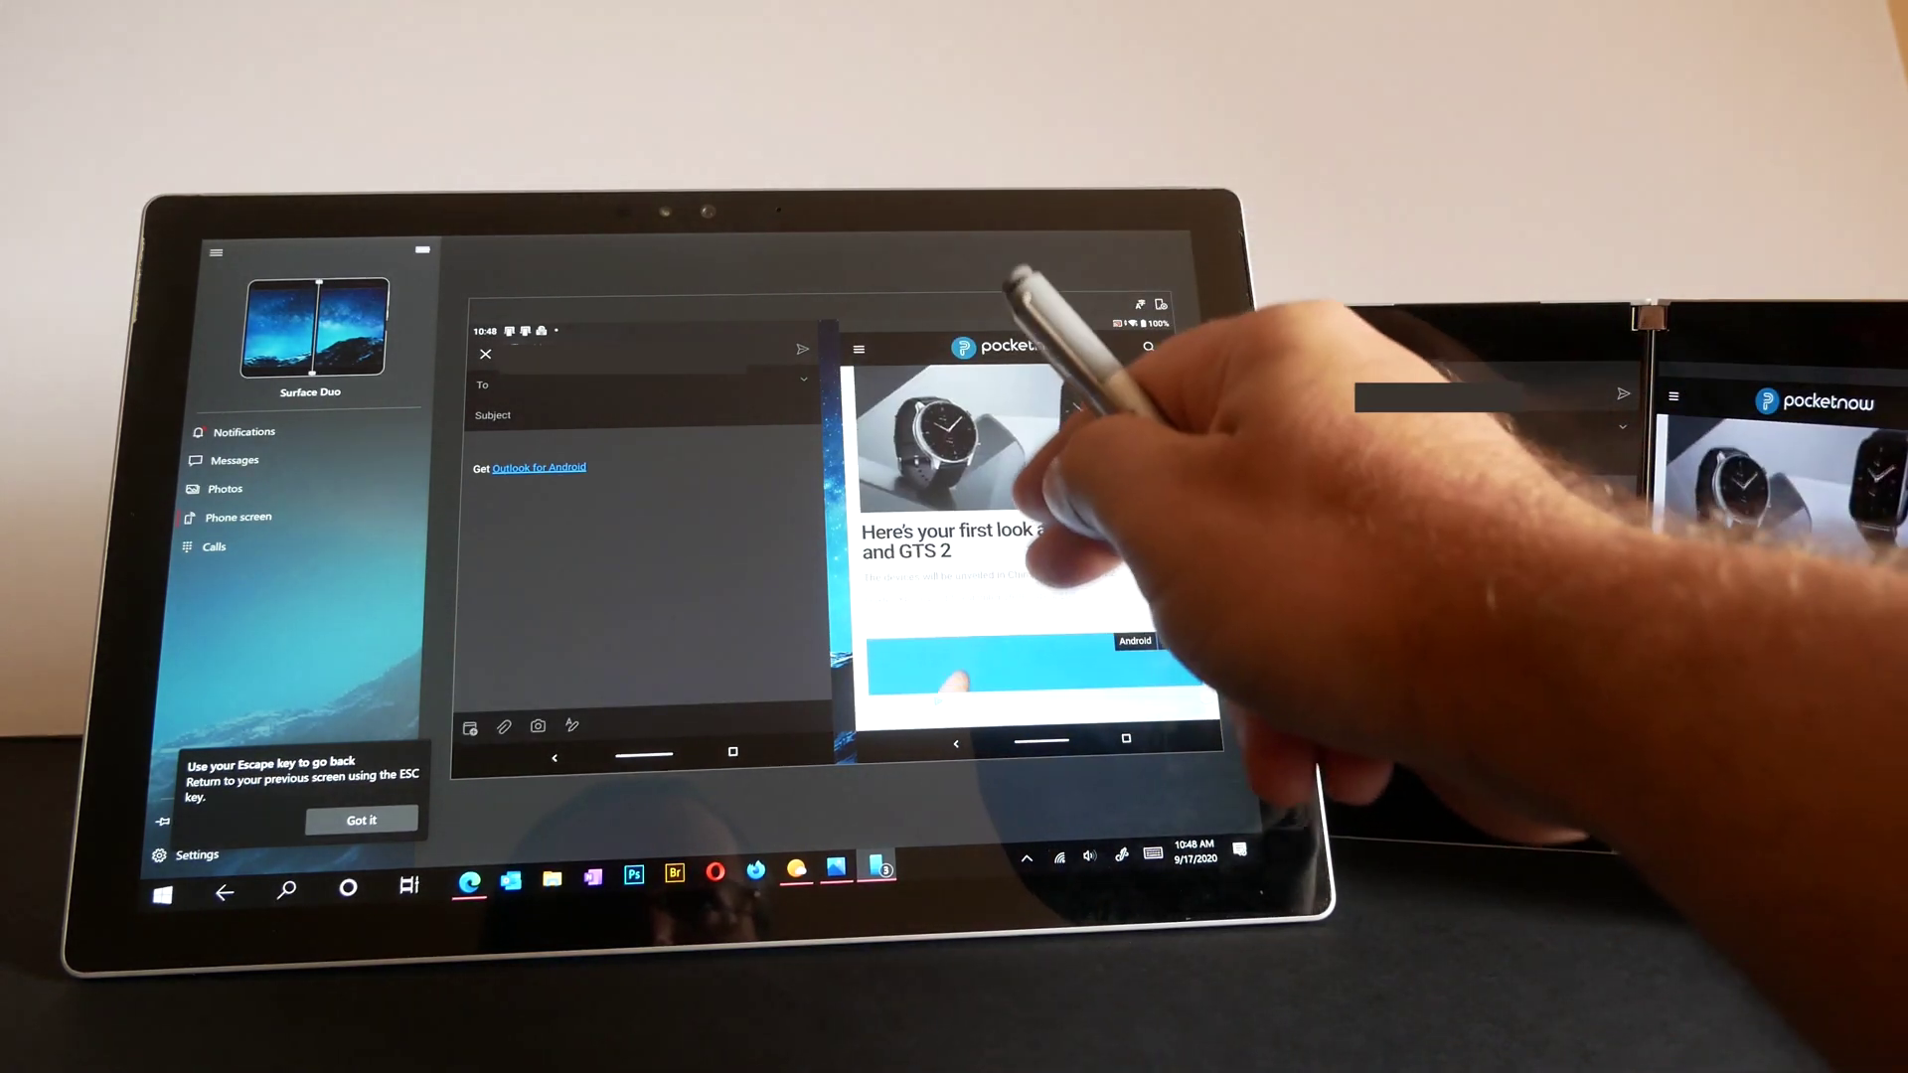
{"action": "scroll", "coordinate": [1028, 552], "scroll_direction": "down", "scroll_amount": 5}
{"action": "scroll", "coordinate": [1028, 552], "scroll_direction": "down", "scroll_amount": 3}
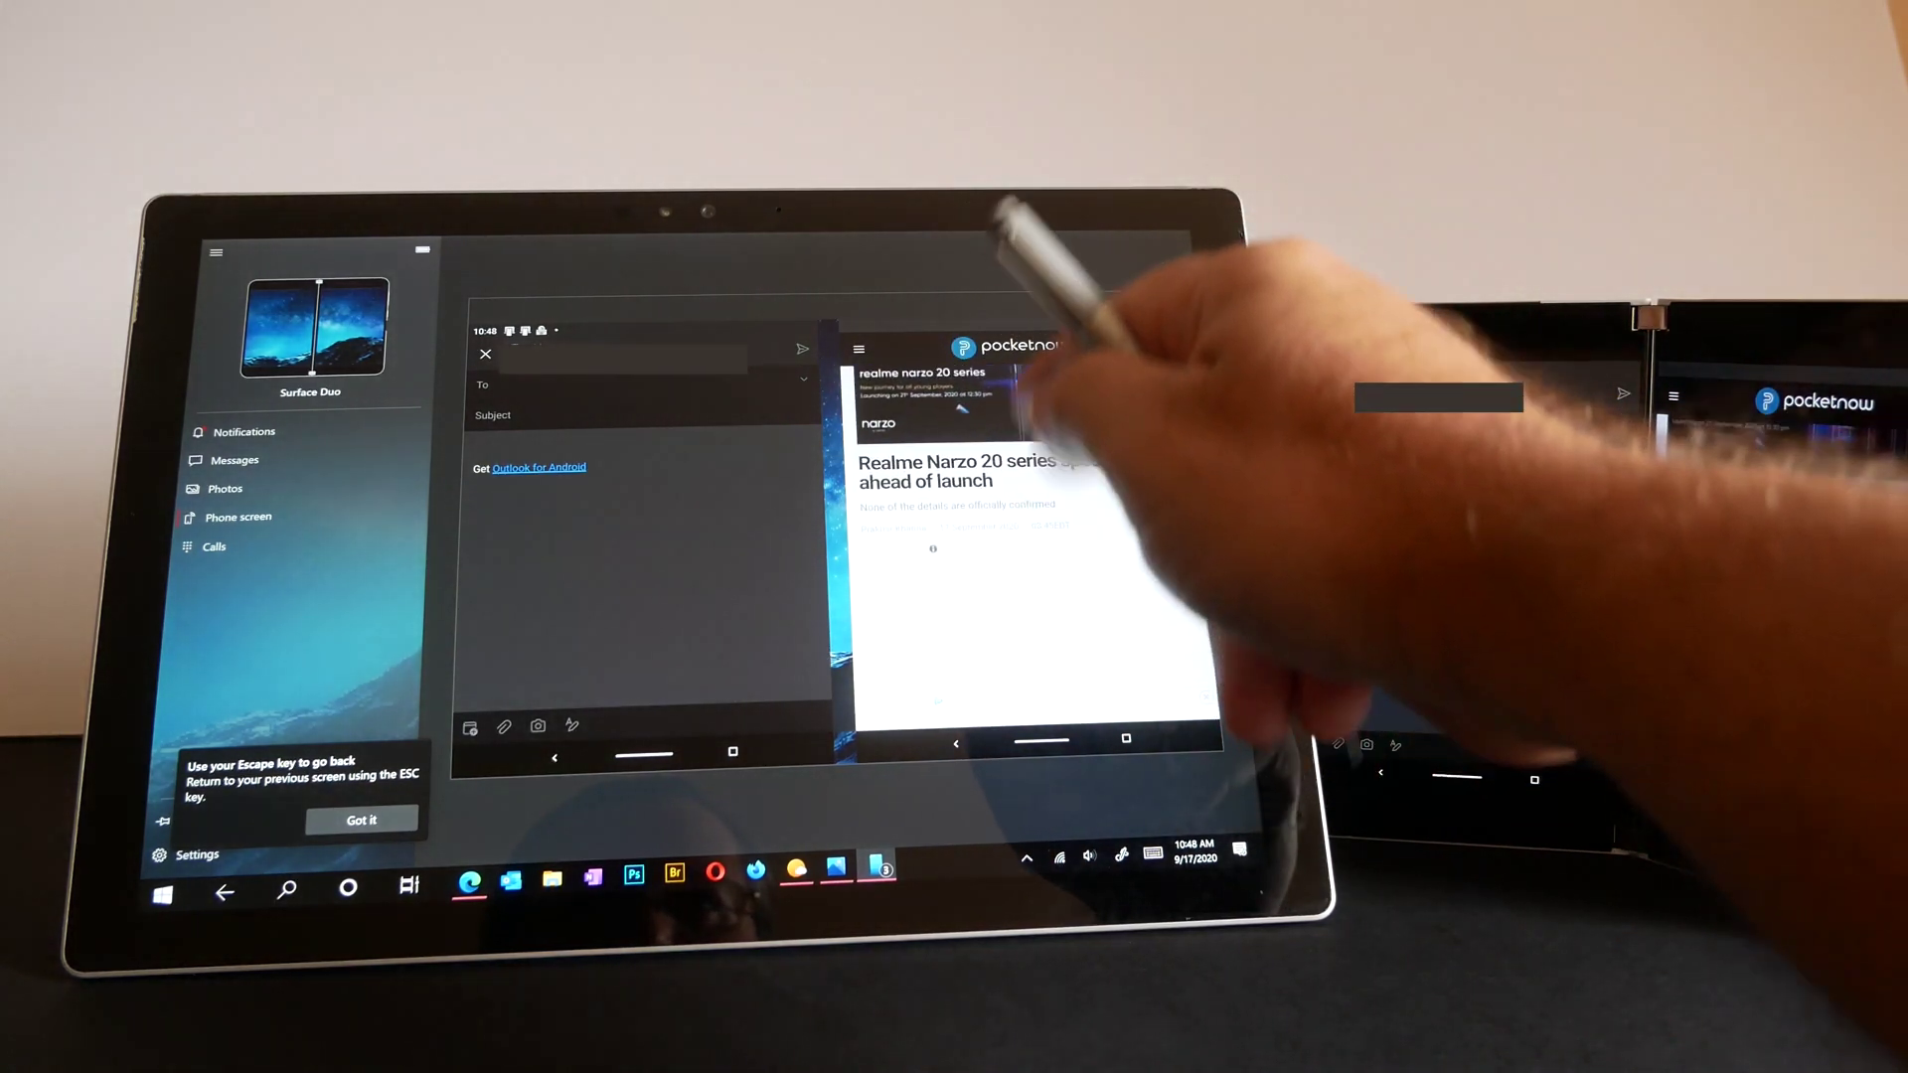
{"action": "scroll", "coordinate": [1028, 551], "scroll_direction": "down", "scroll_amount": 5}
{"action": "left_click", "coordinate": [1141, 683]}
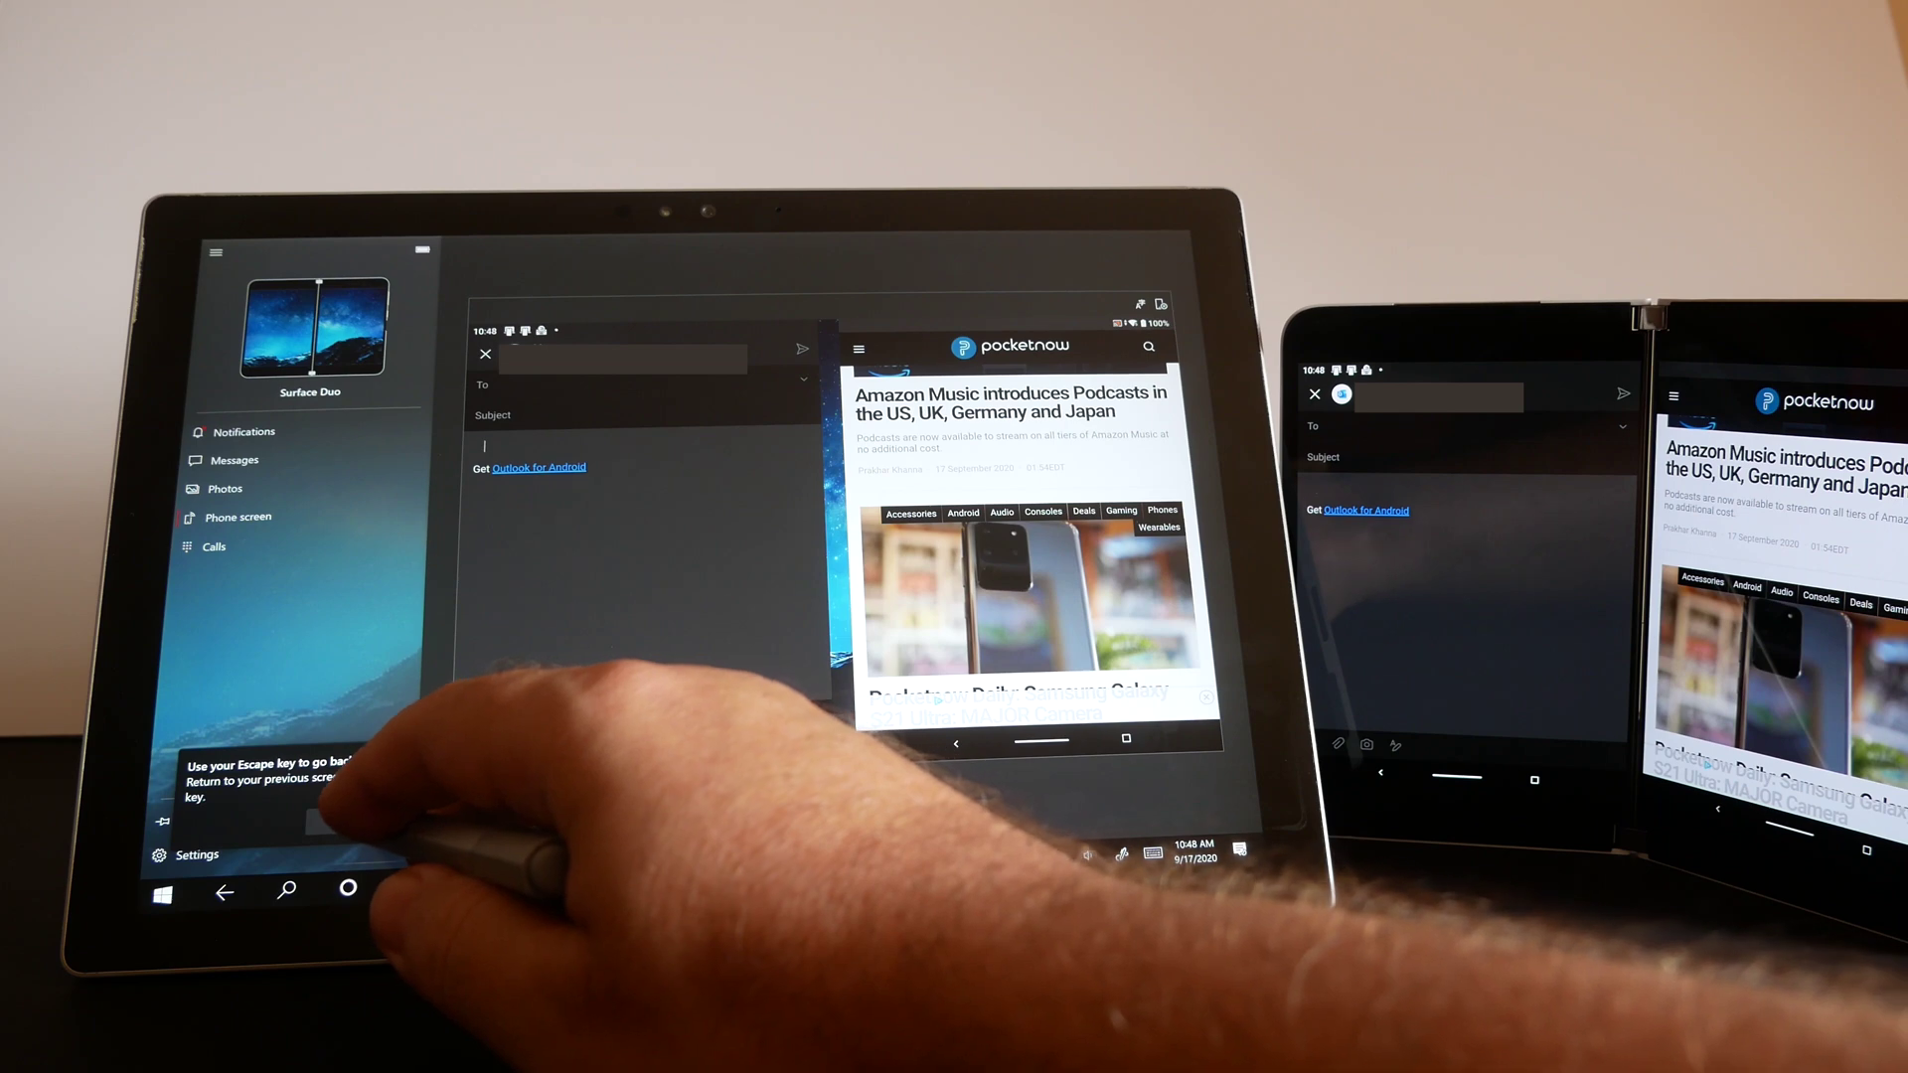
{"action": "left_click", "coordinate": [334, 820]}
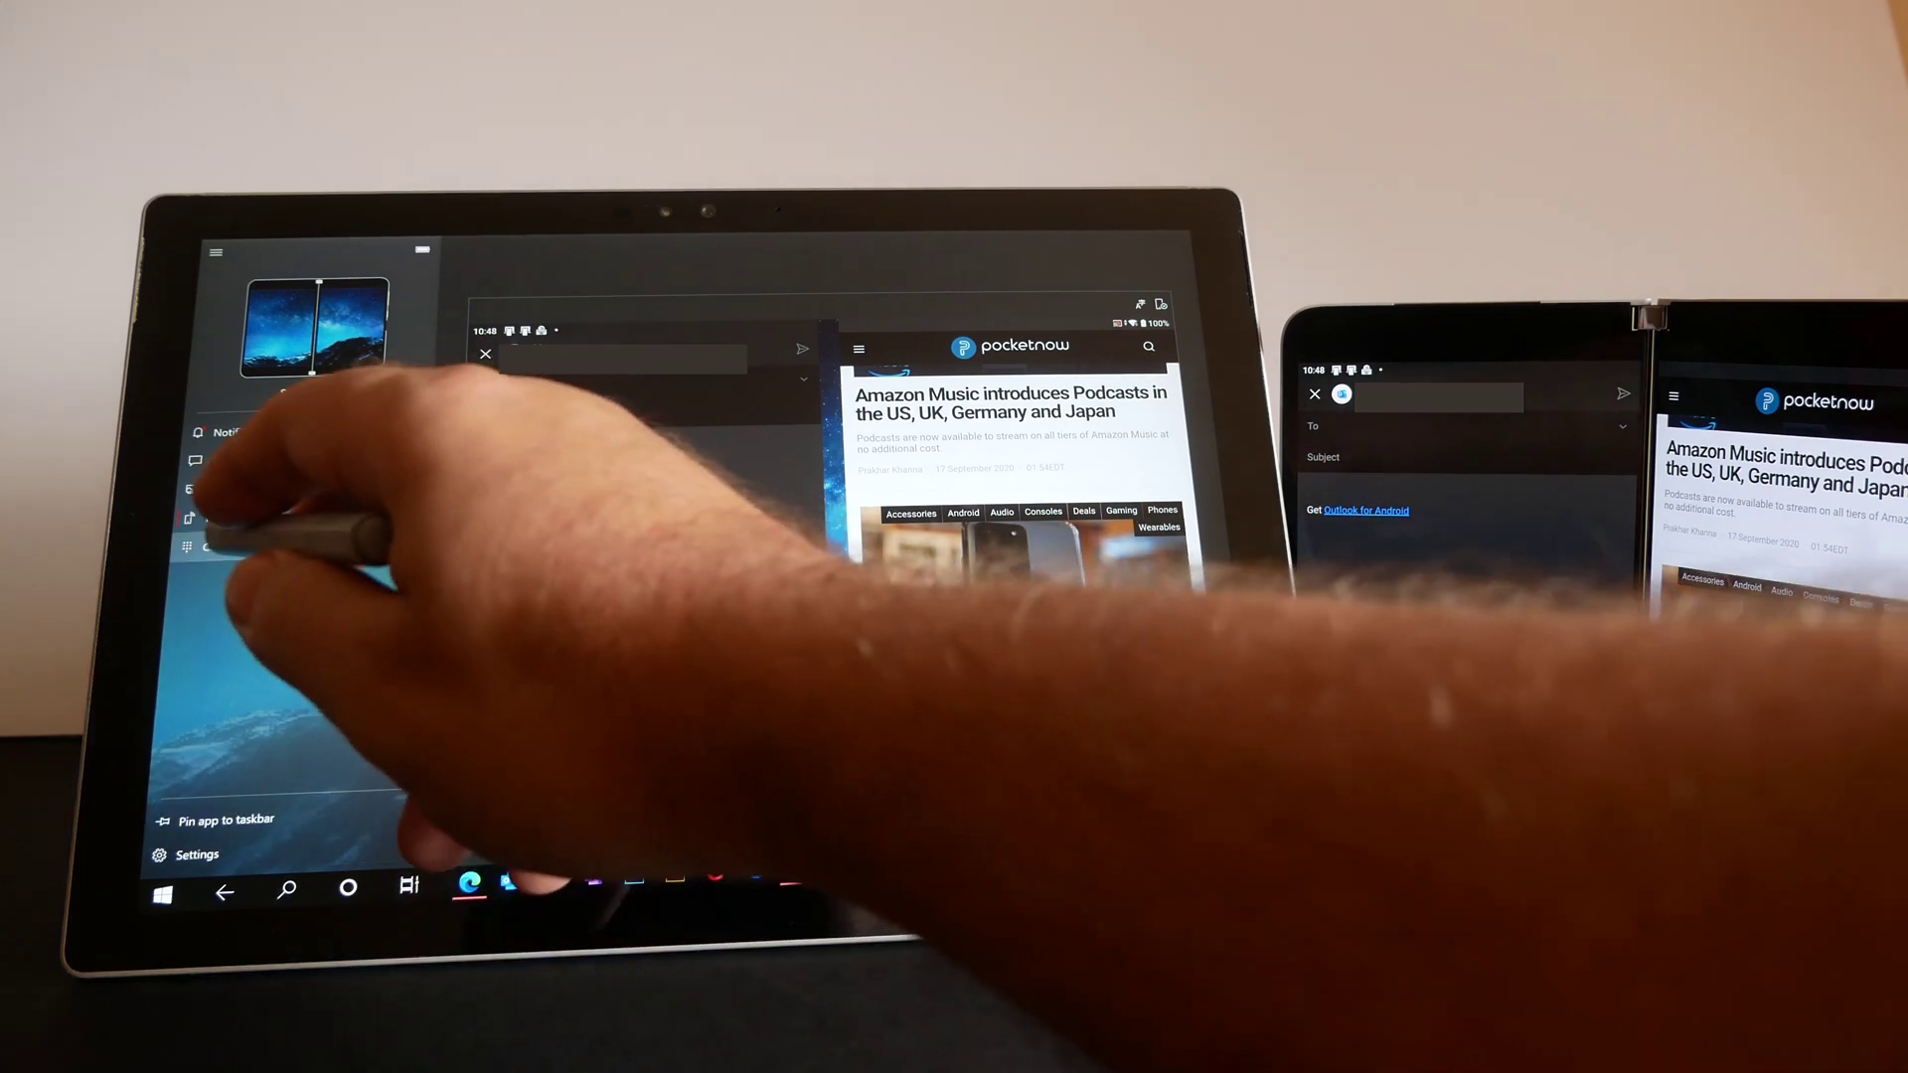
Open Calls, start call setup, and accept the Bluetooth pairing prompt on the Duo.
{"action": "left_click", "coordinate": [213, 547]}
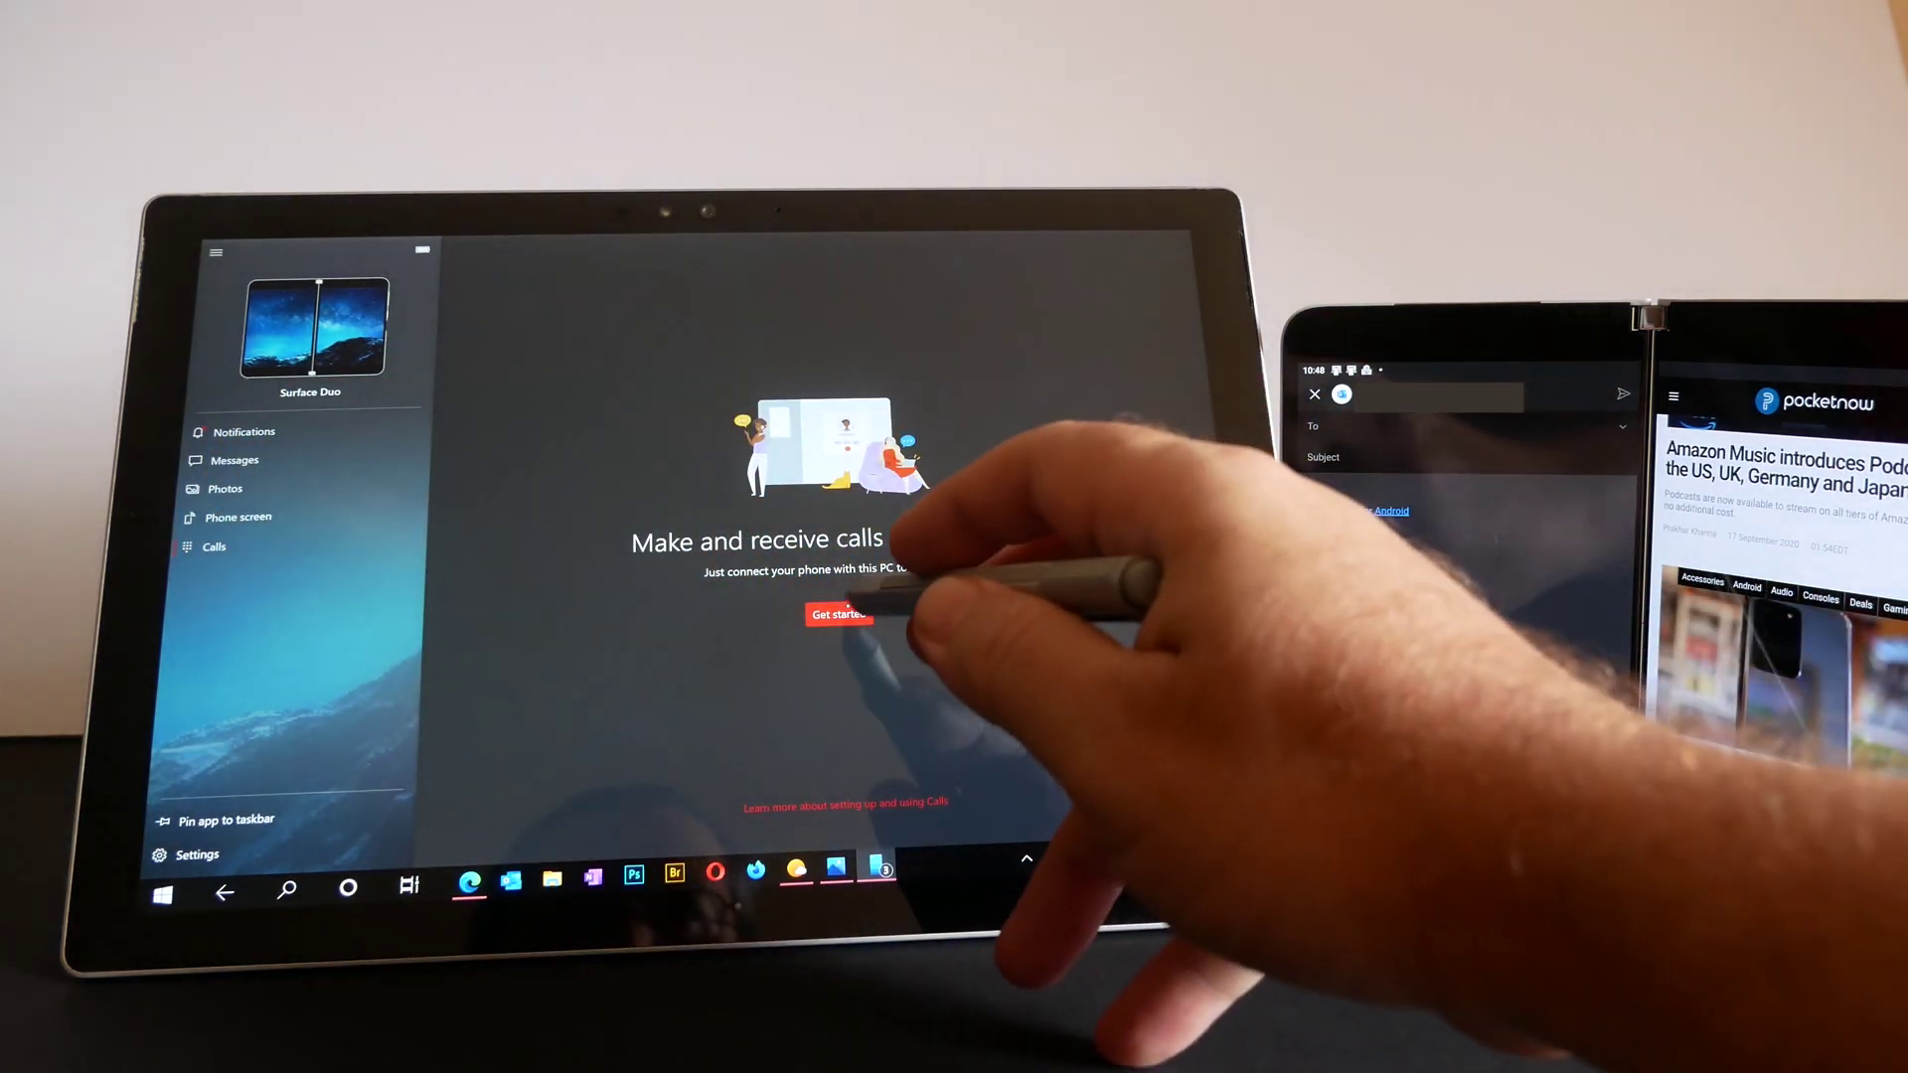
{"action": "left_click", "coordinate": [838, 612]}
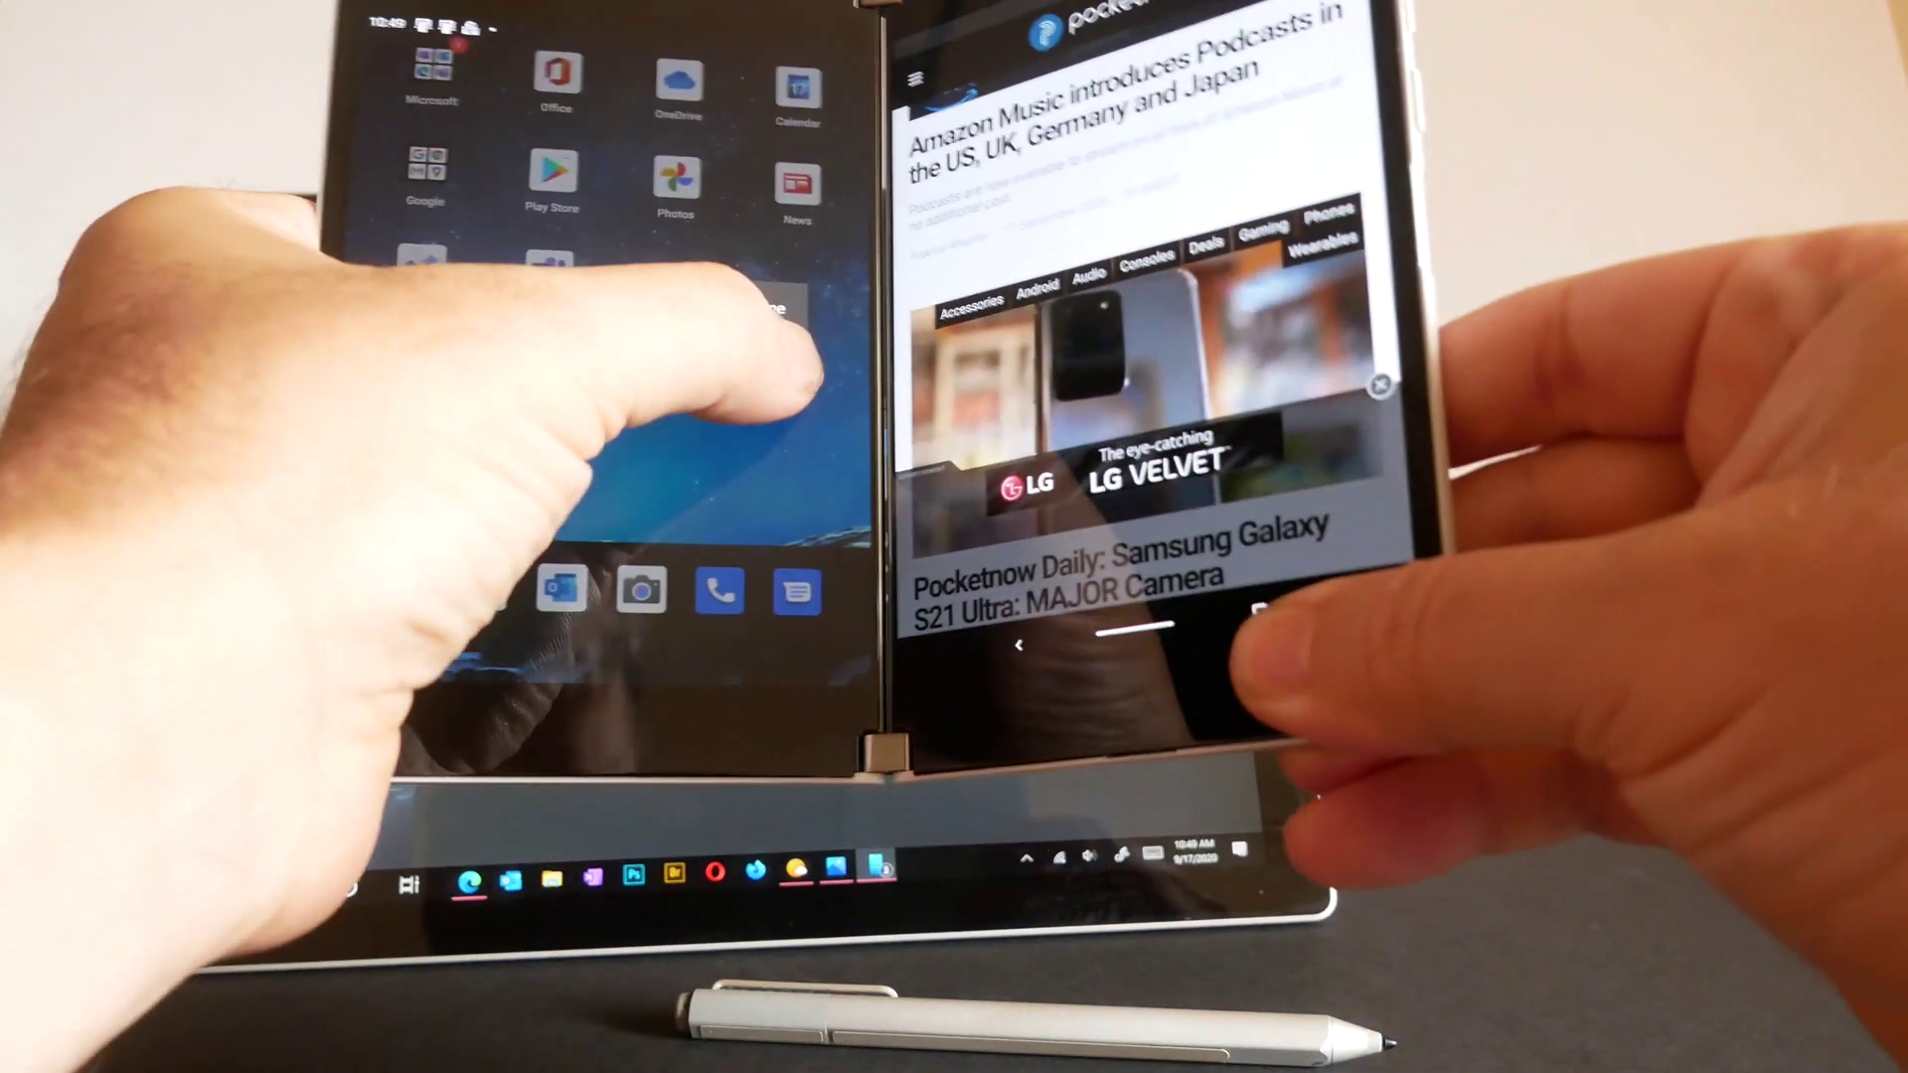
{"action": "left_click", "coordinate": [775, 313]}
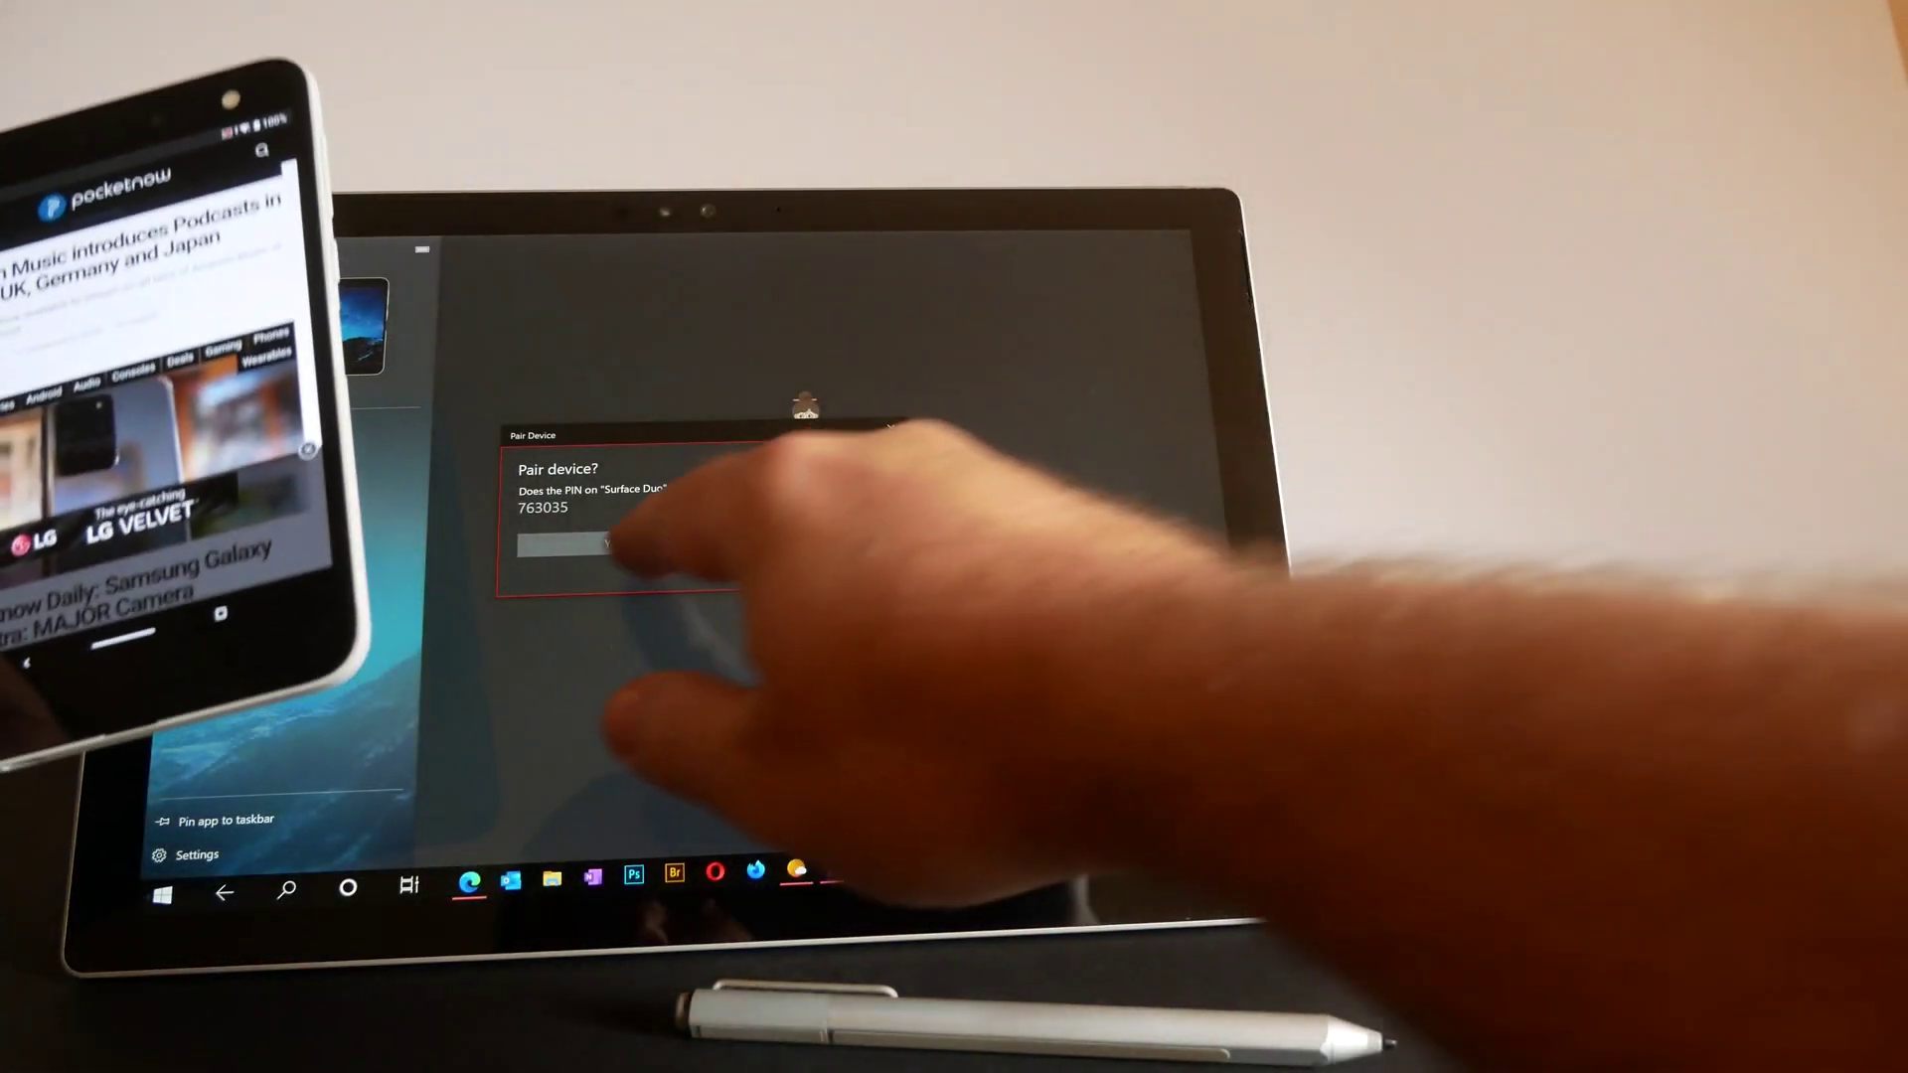
Confirm the matching pairing PIN and allow the PC's Bluetooth DUN access request.
{"action": "left_click", "coordinate": [611, 544]}
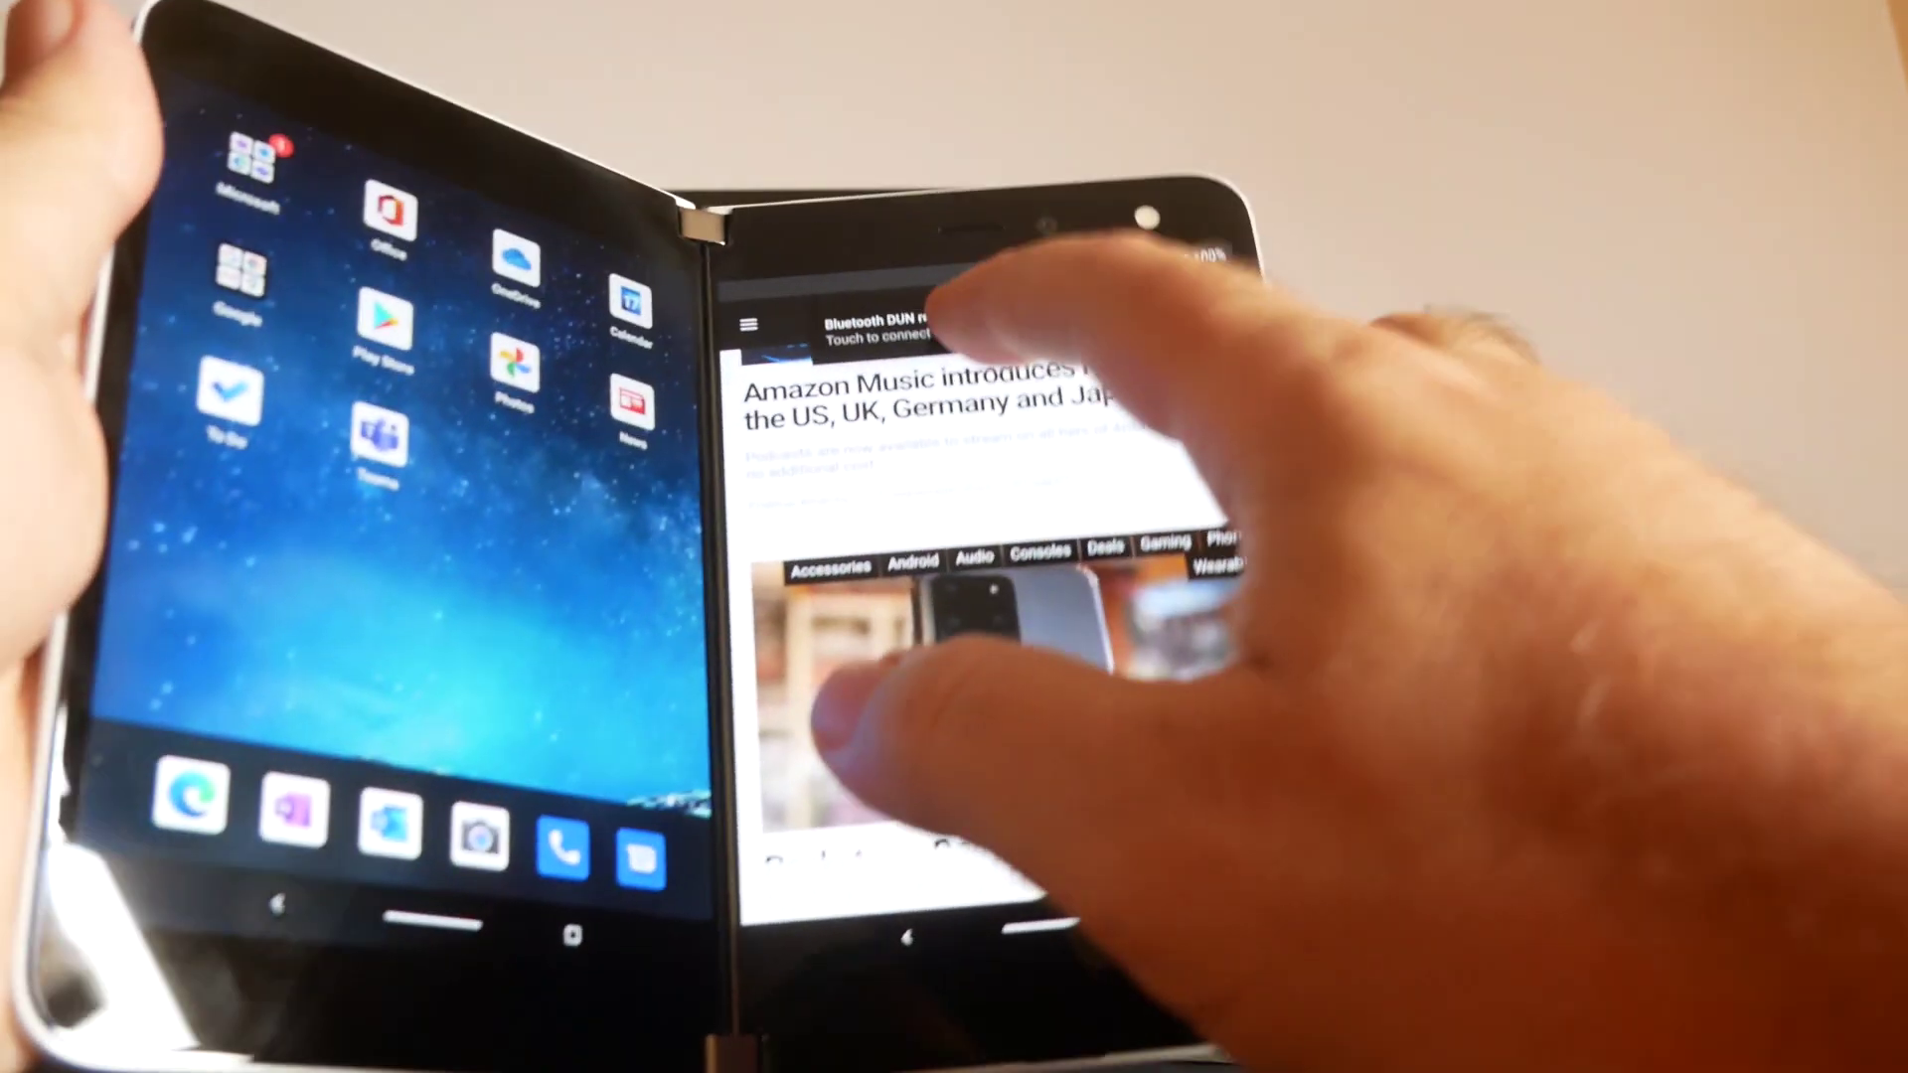
{"action": "left_click", "coordinate": [880, 331]}
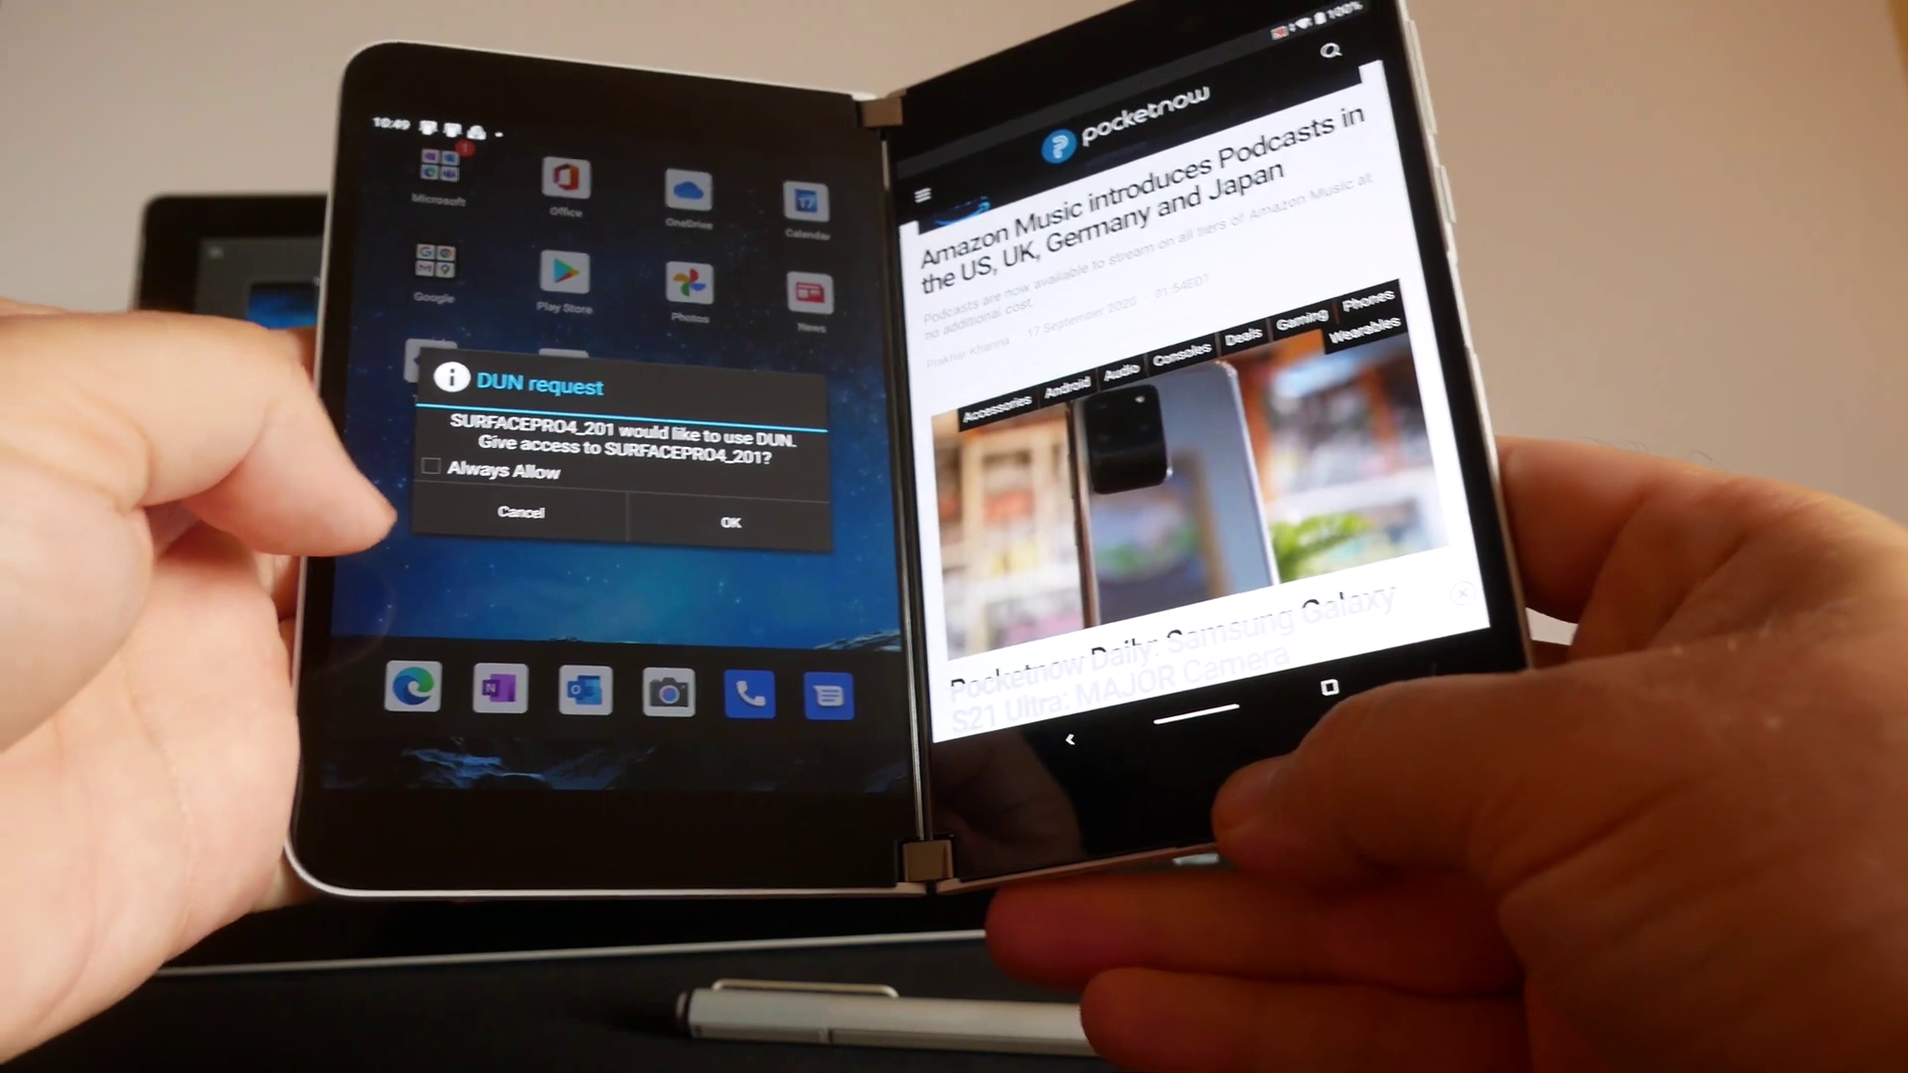
{"action": "left_click", "coordinate": [732, 523]}
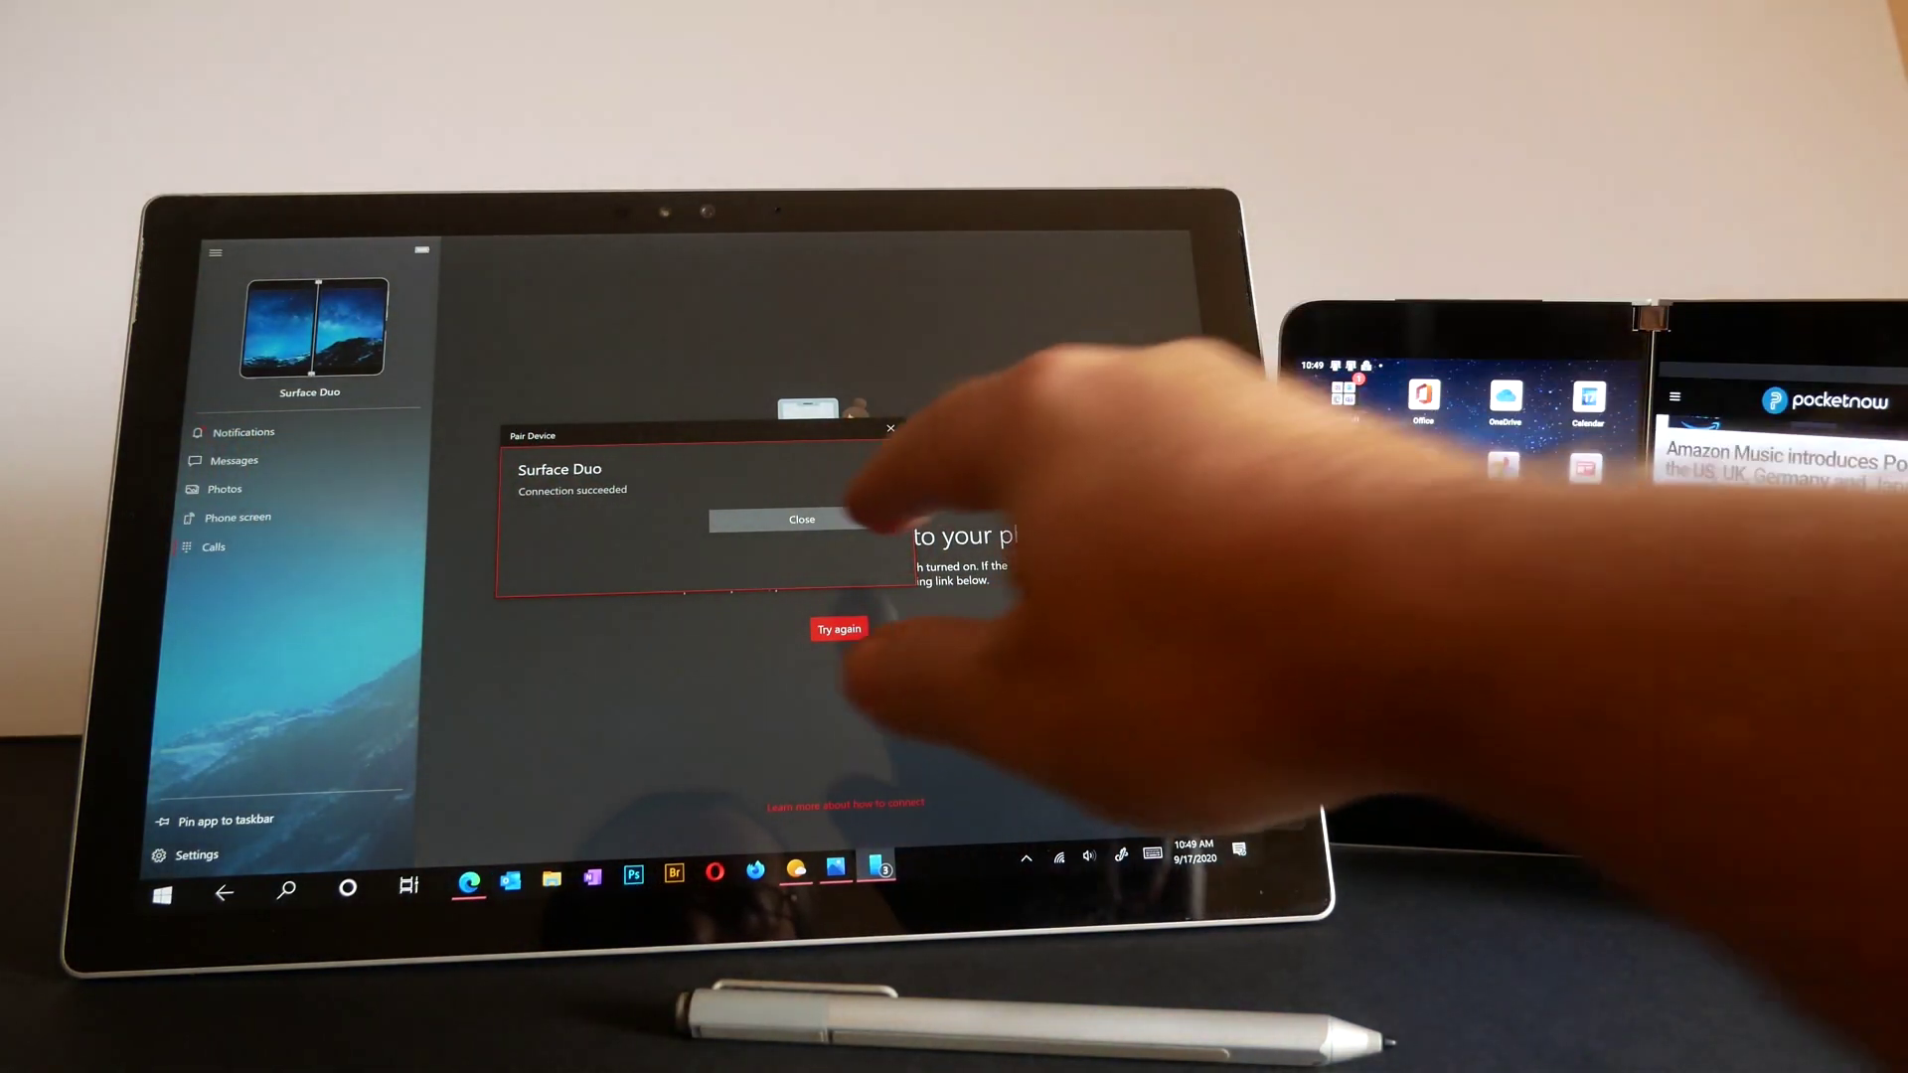
Dismiss the success message, retry connecting, disable Focus assist, and send the calls permission request.
{"action": "left_click", "coordinate": [801, 519]}
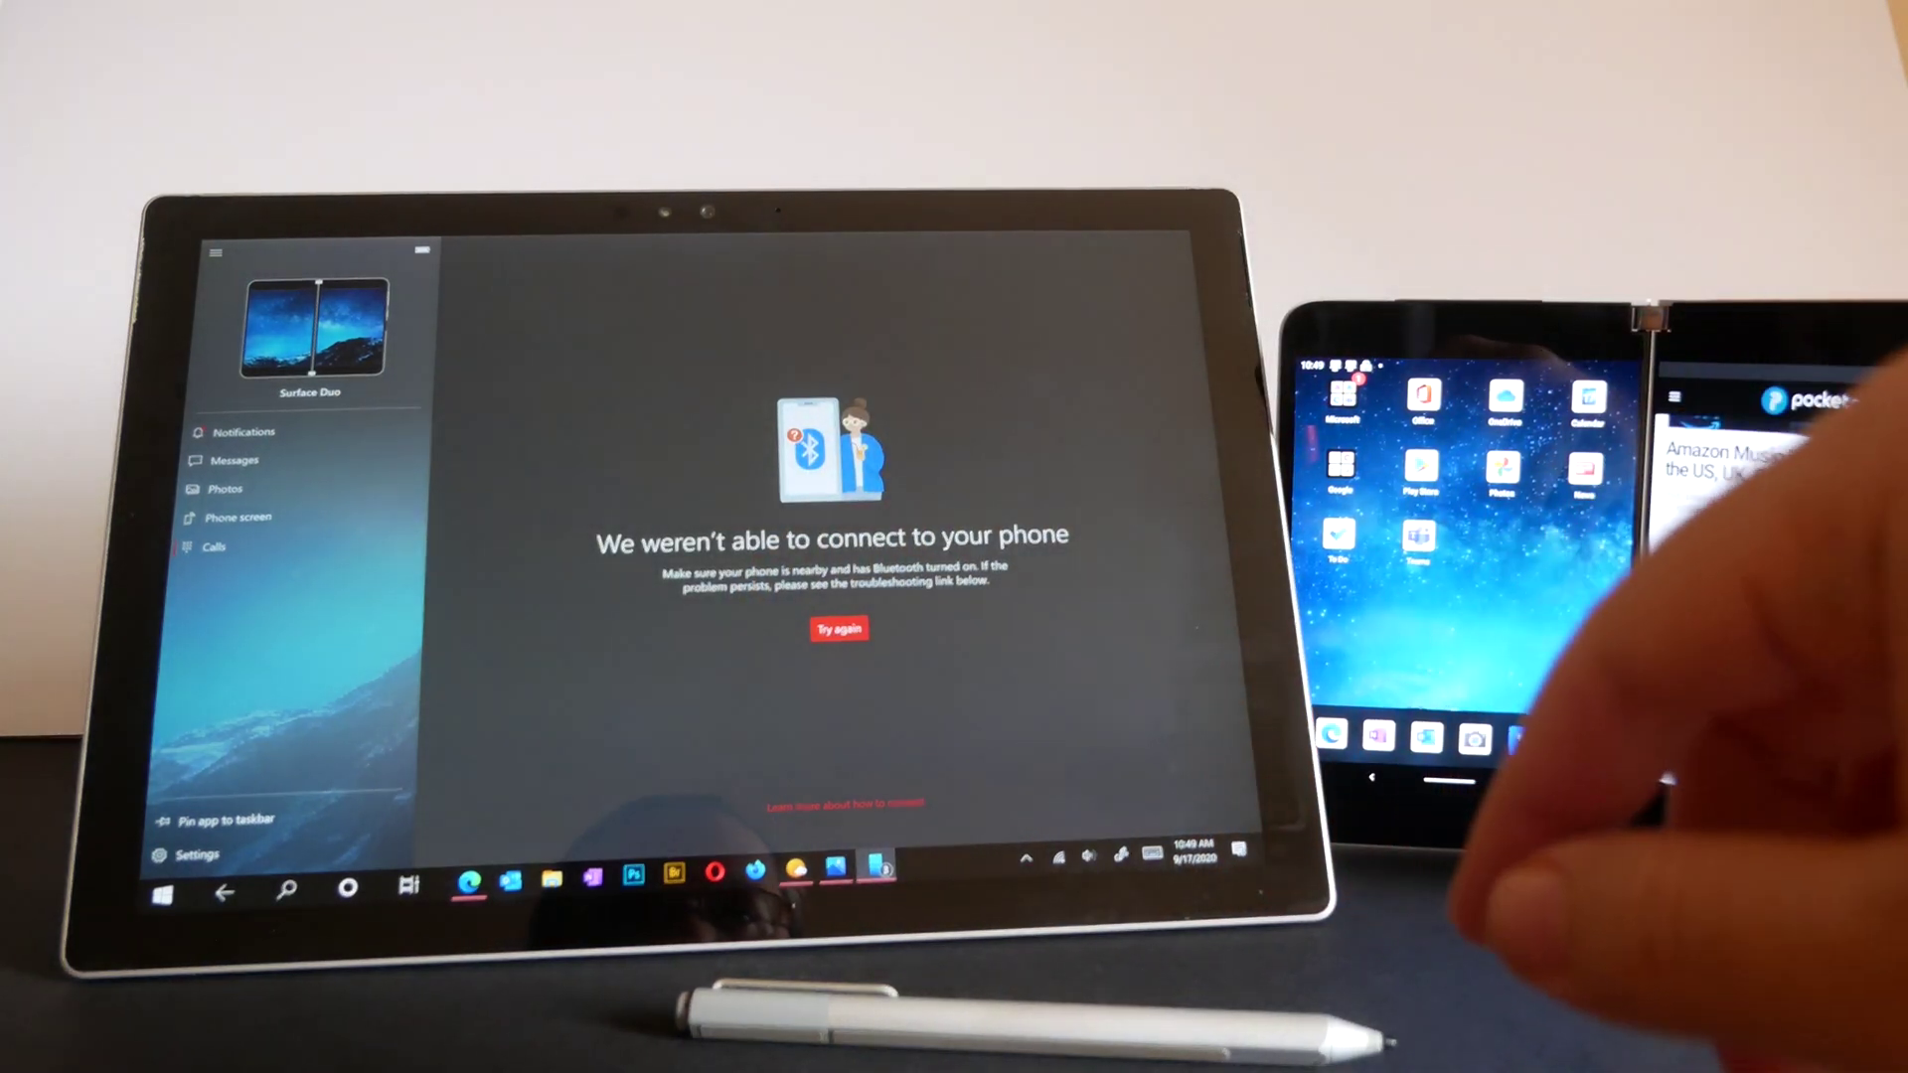
{"action": "left_click", "coordinate": [837, 628]}
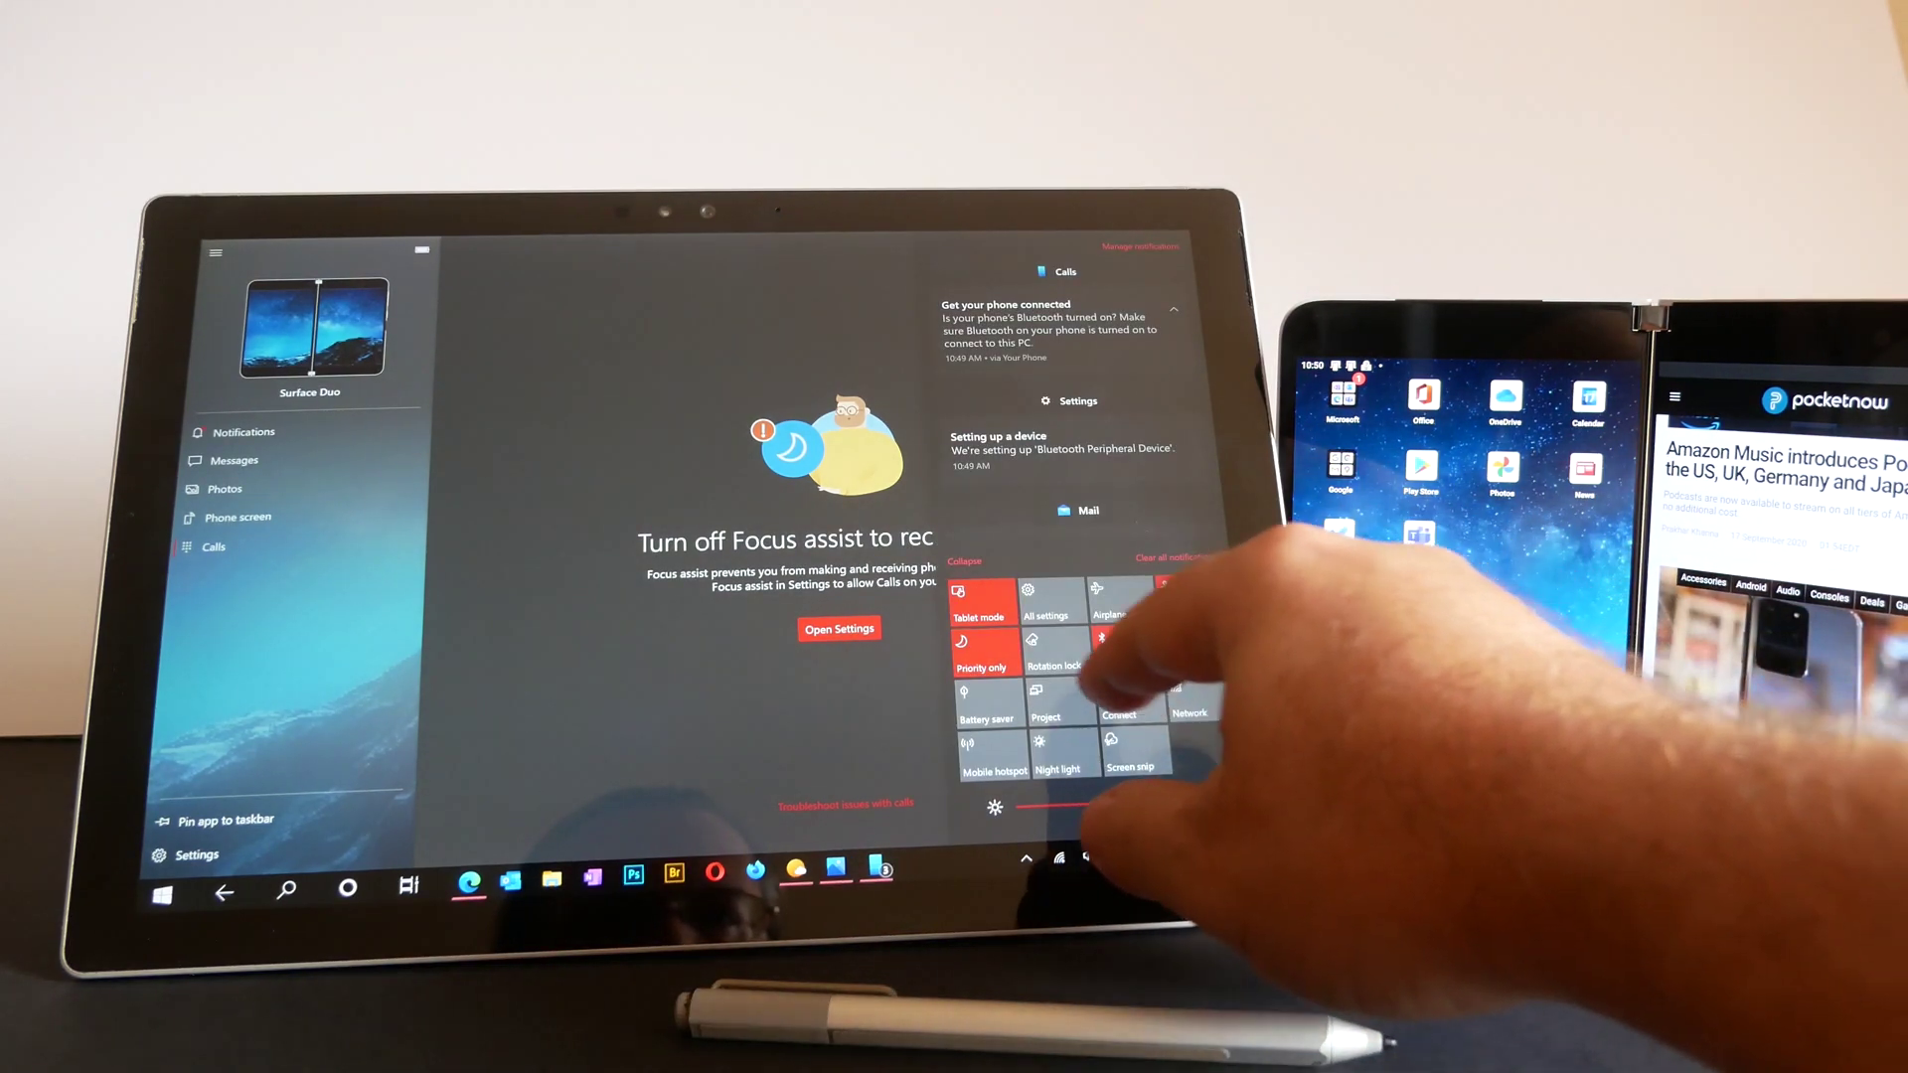
{"action": "left_click", "coordinate": [872, 689]}
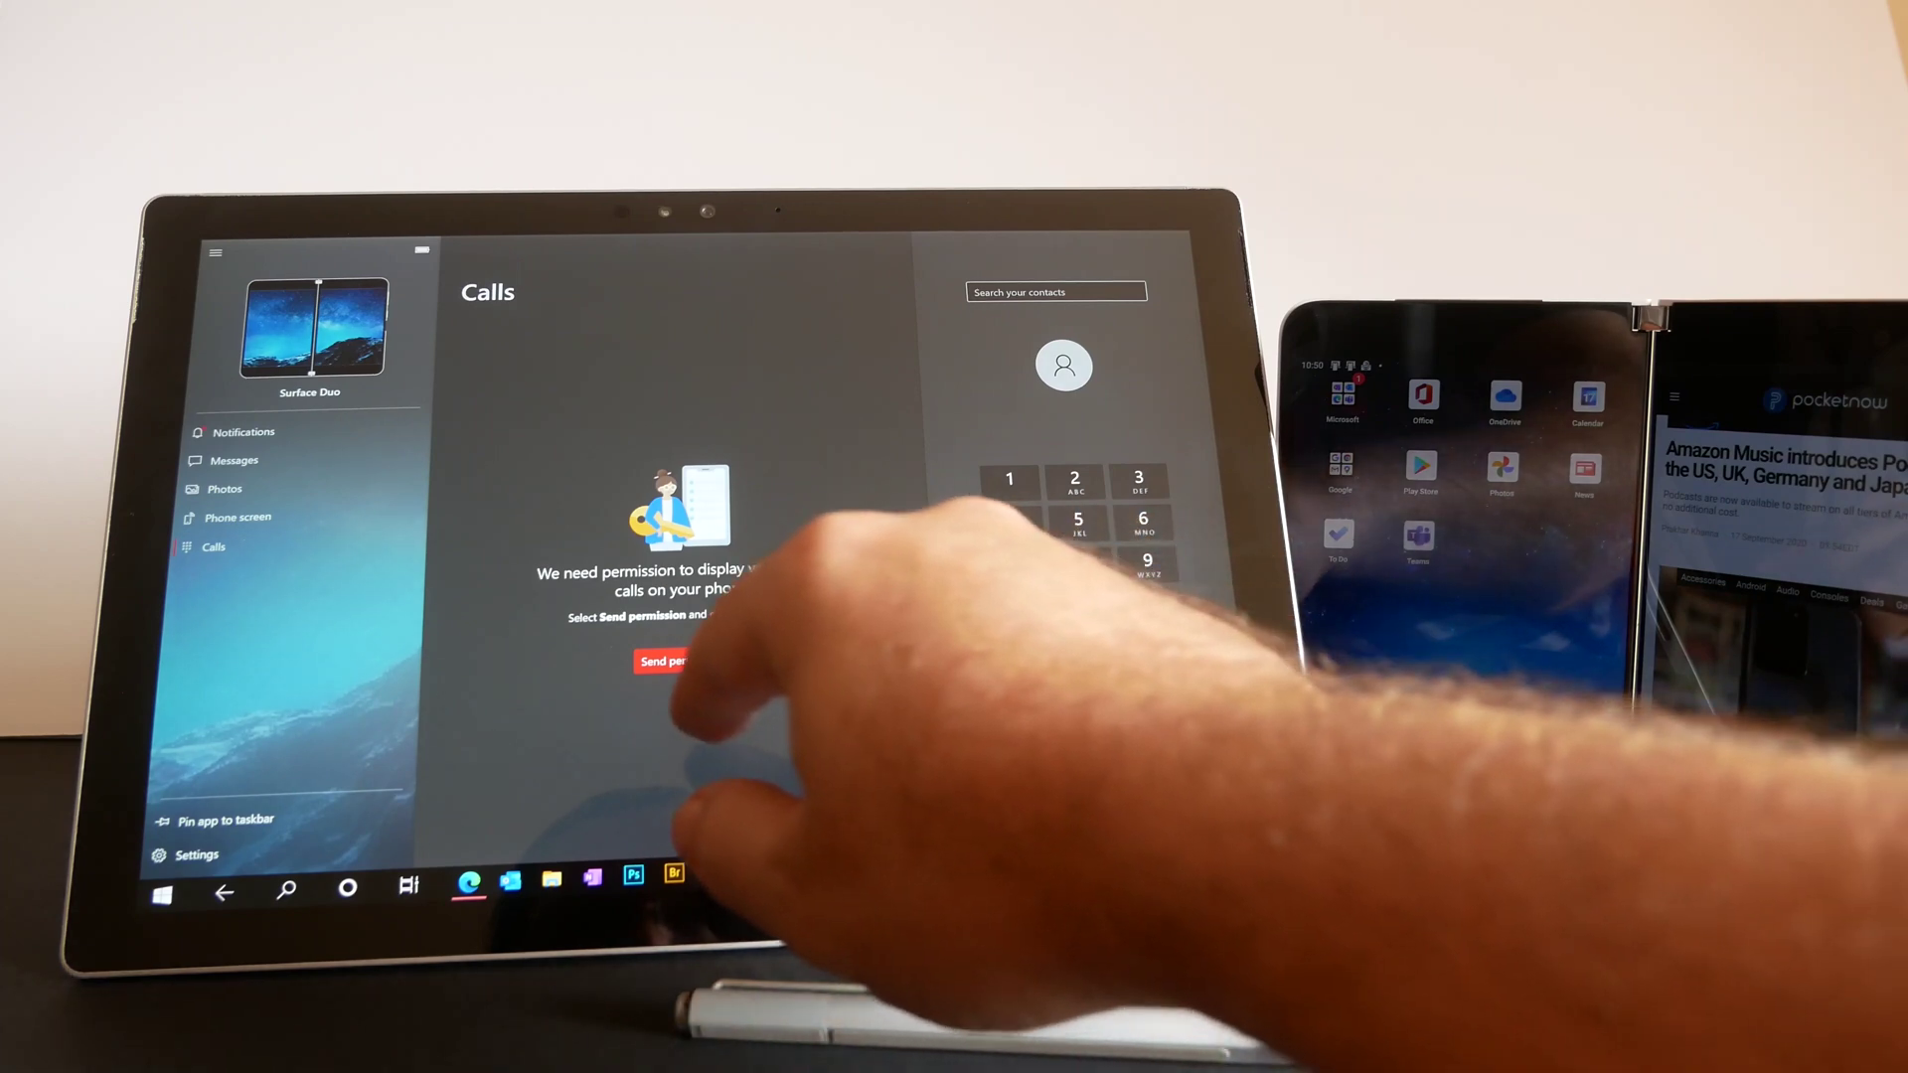
{"action": "left_click", "coordinate": [656, 661]}
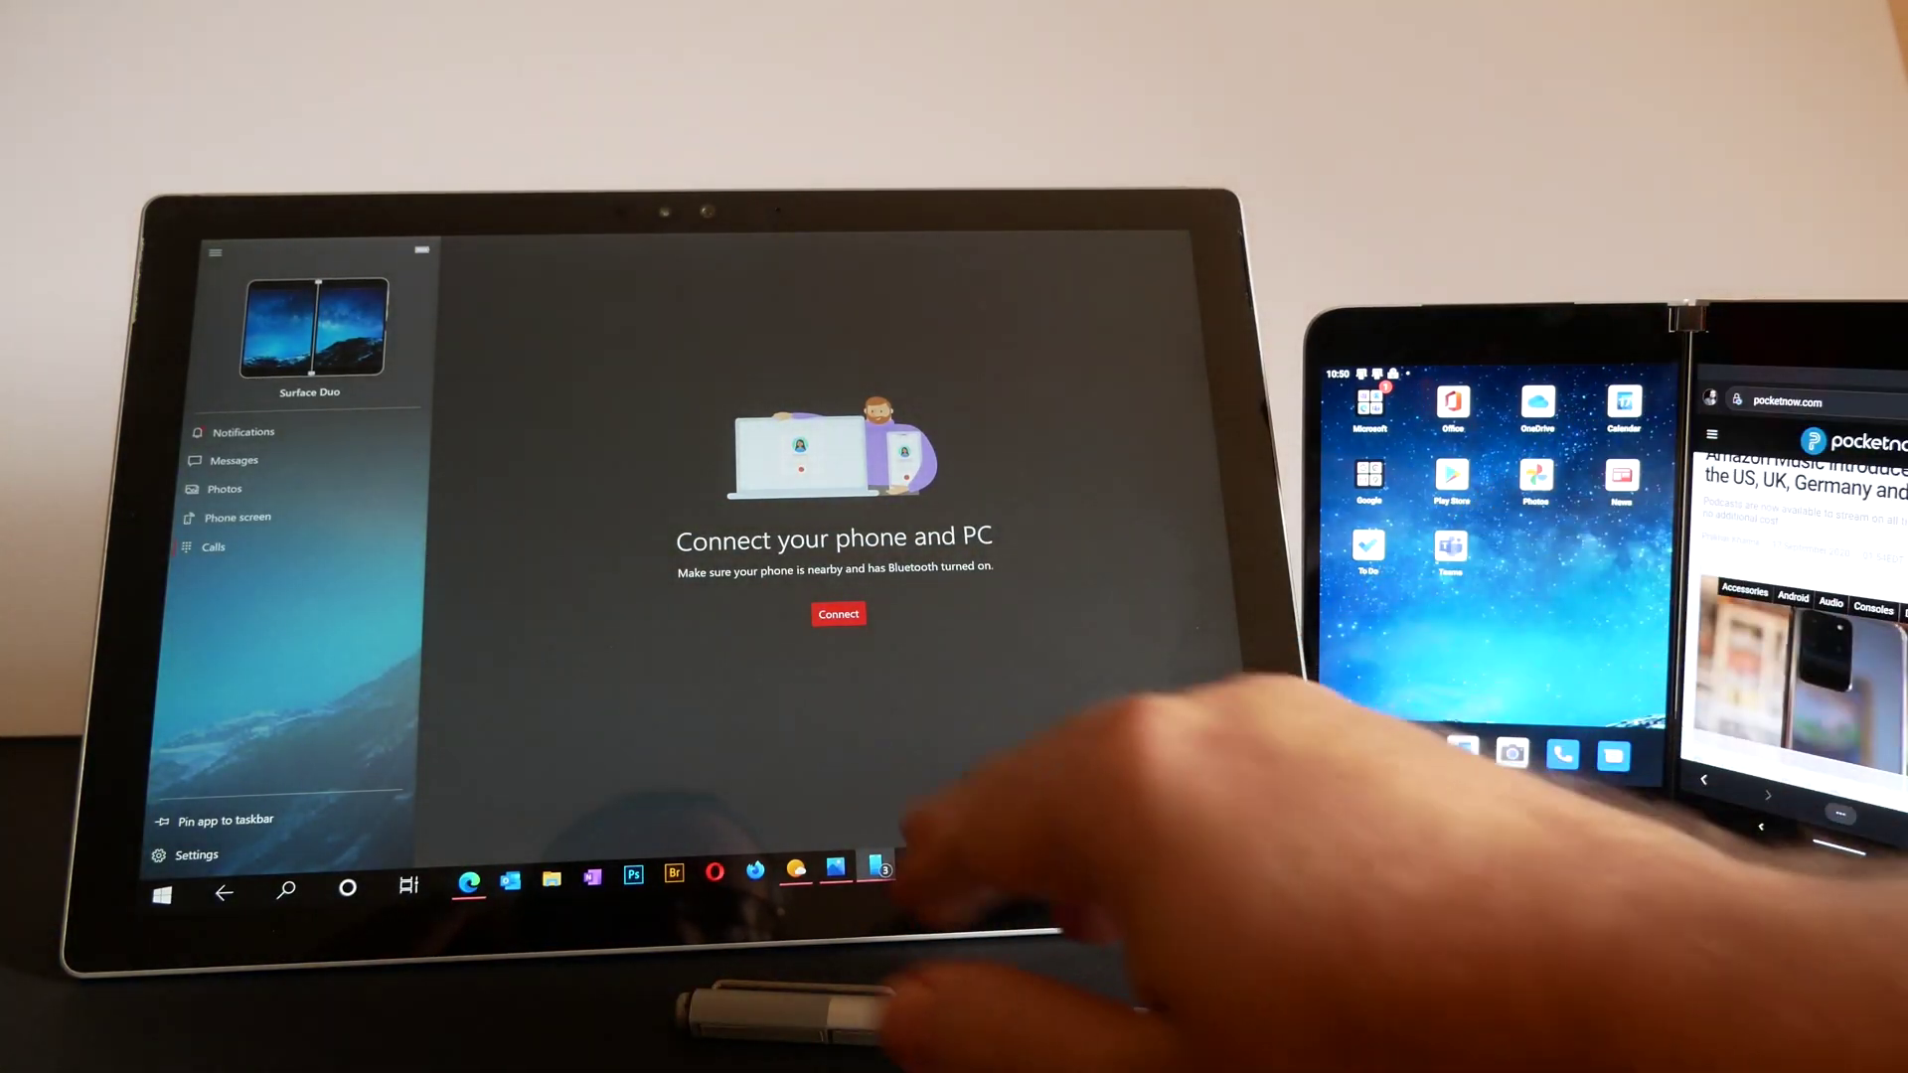
Connect the Surface Duo and the PC for calls in Your Phone.
{"action": "left_click", "coordinate": [838, 613]}
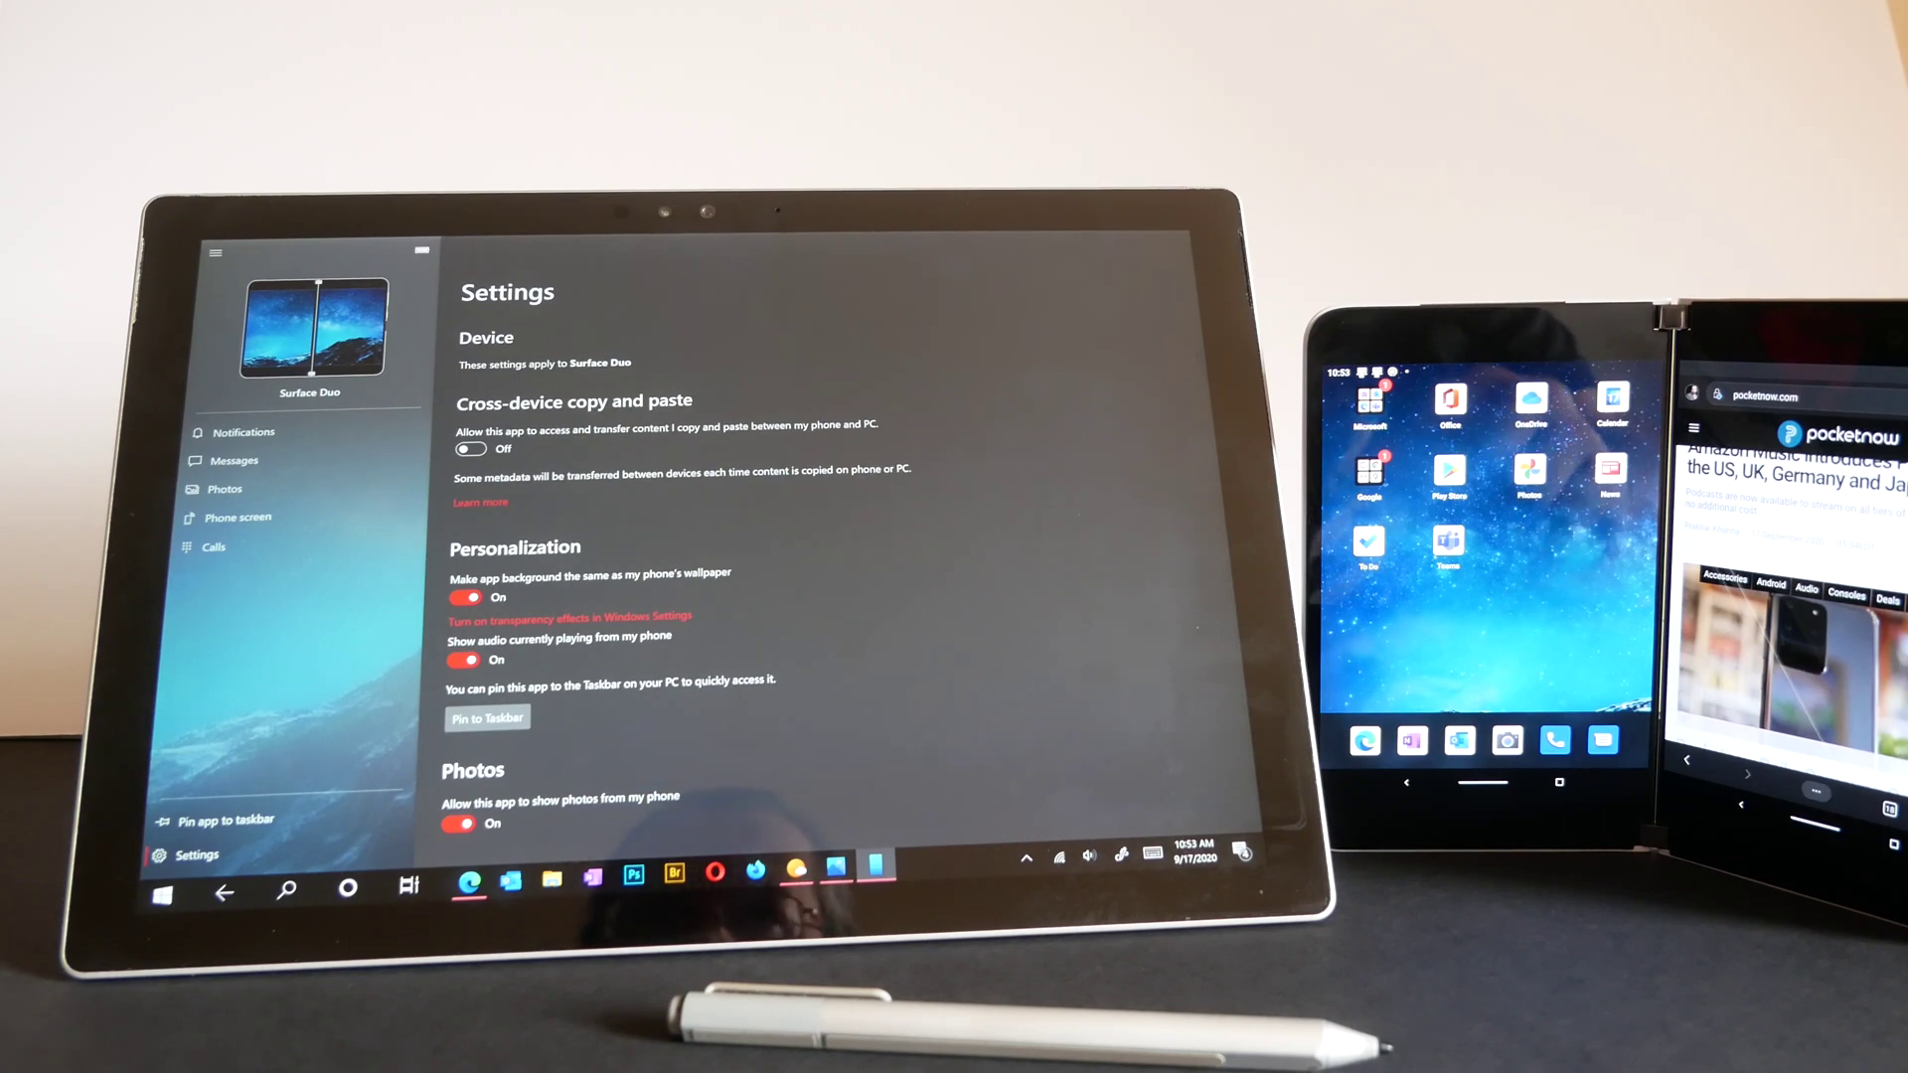
{"action": "scroll", "coordinate": [819, 567], "scroll_direction": "down", "scroll_amount": 2}
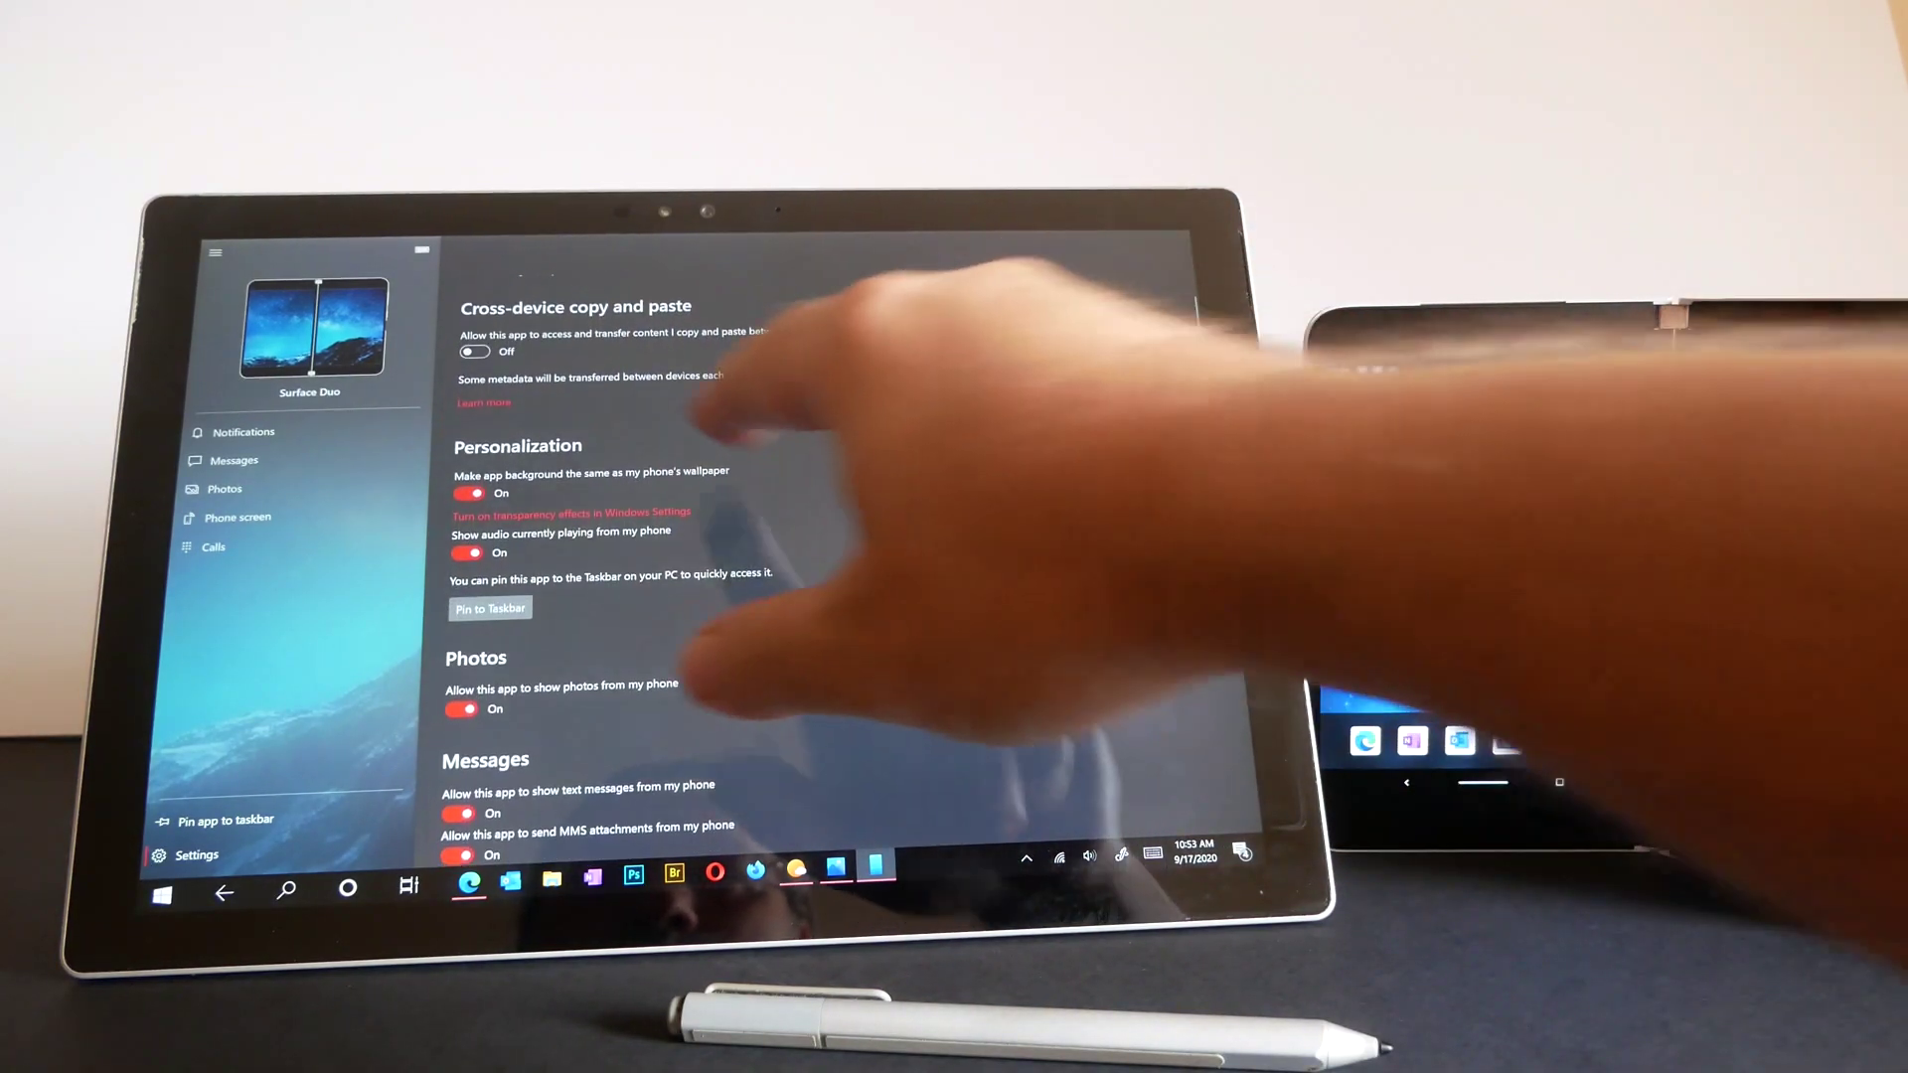
{"action": "scroll", "coordinate": [820, 566], "scroll_direction": "up", "scroll_amount": 2}
Turn on cross-device copy and paste for the Surface Duo.
{"action": "left_click", "coordinate": [471, 448]}
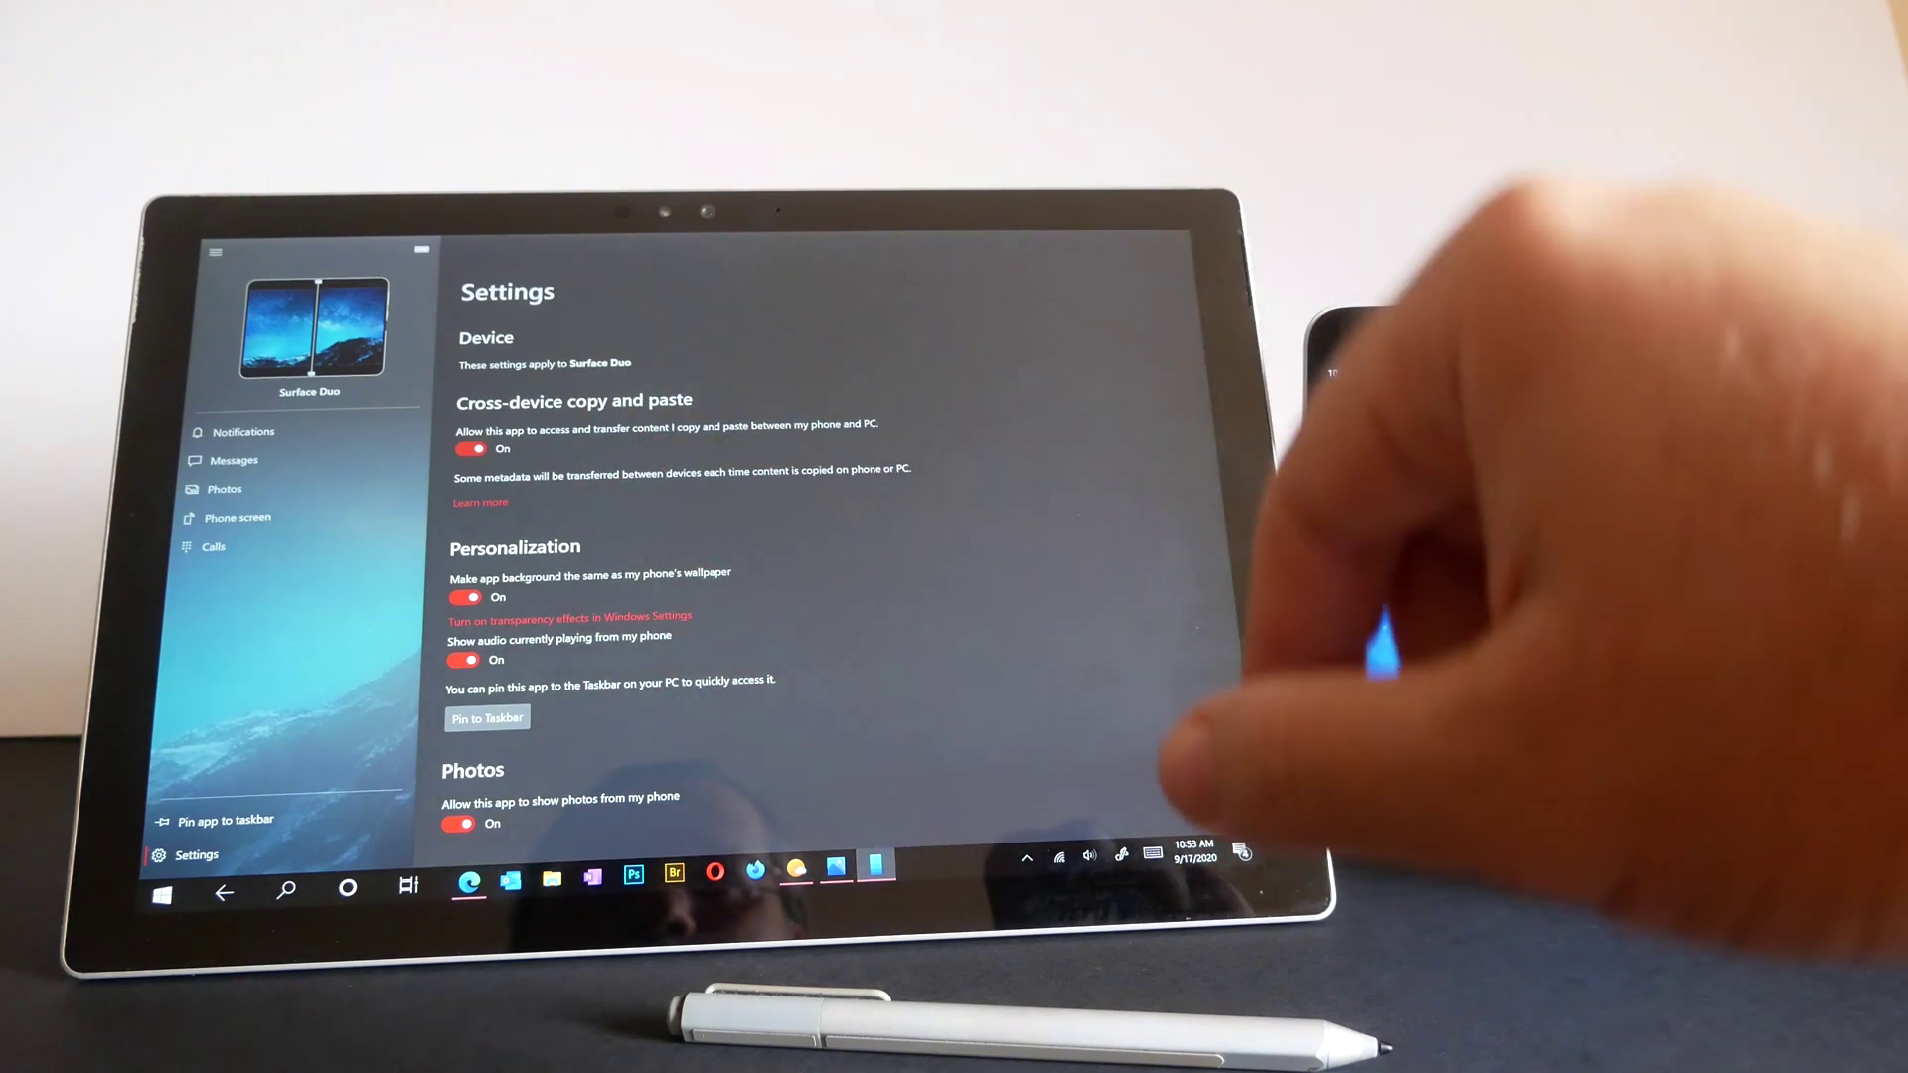
{"action": "scroll", "coordinate": [820, 567], "scroll_direction": "down", "scroll_amount": 2}
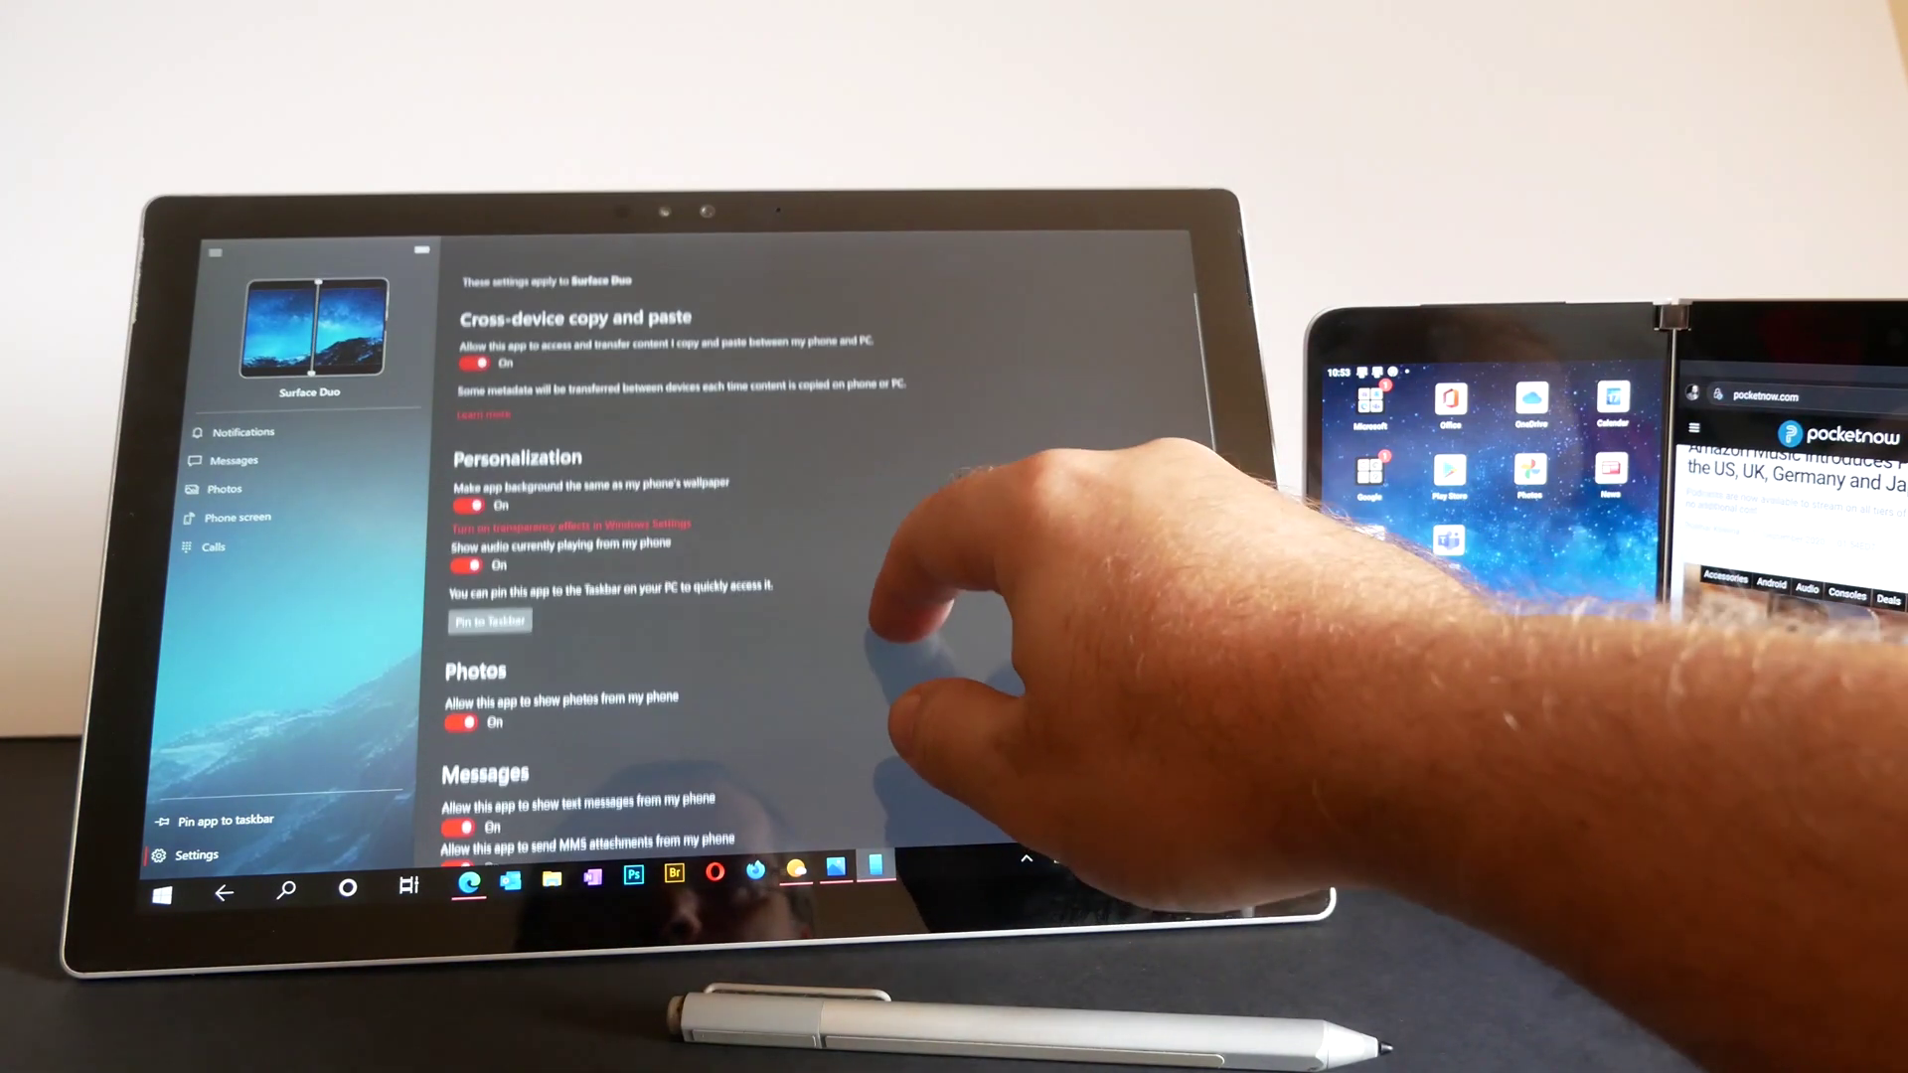
{"action": "scroll", "coordinate": [820, 567], "scroll_direction": "down", "scroll_amount": 1}
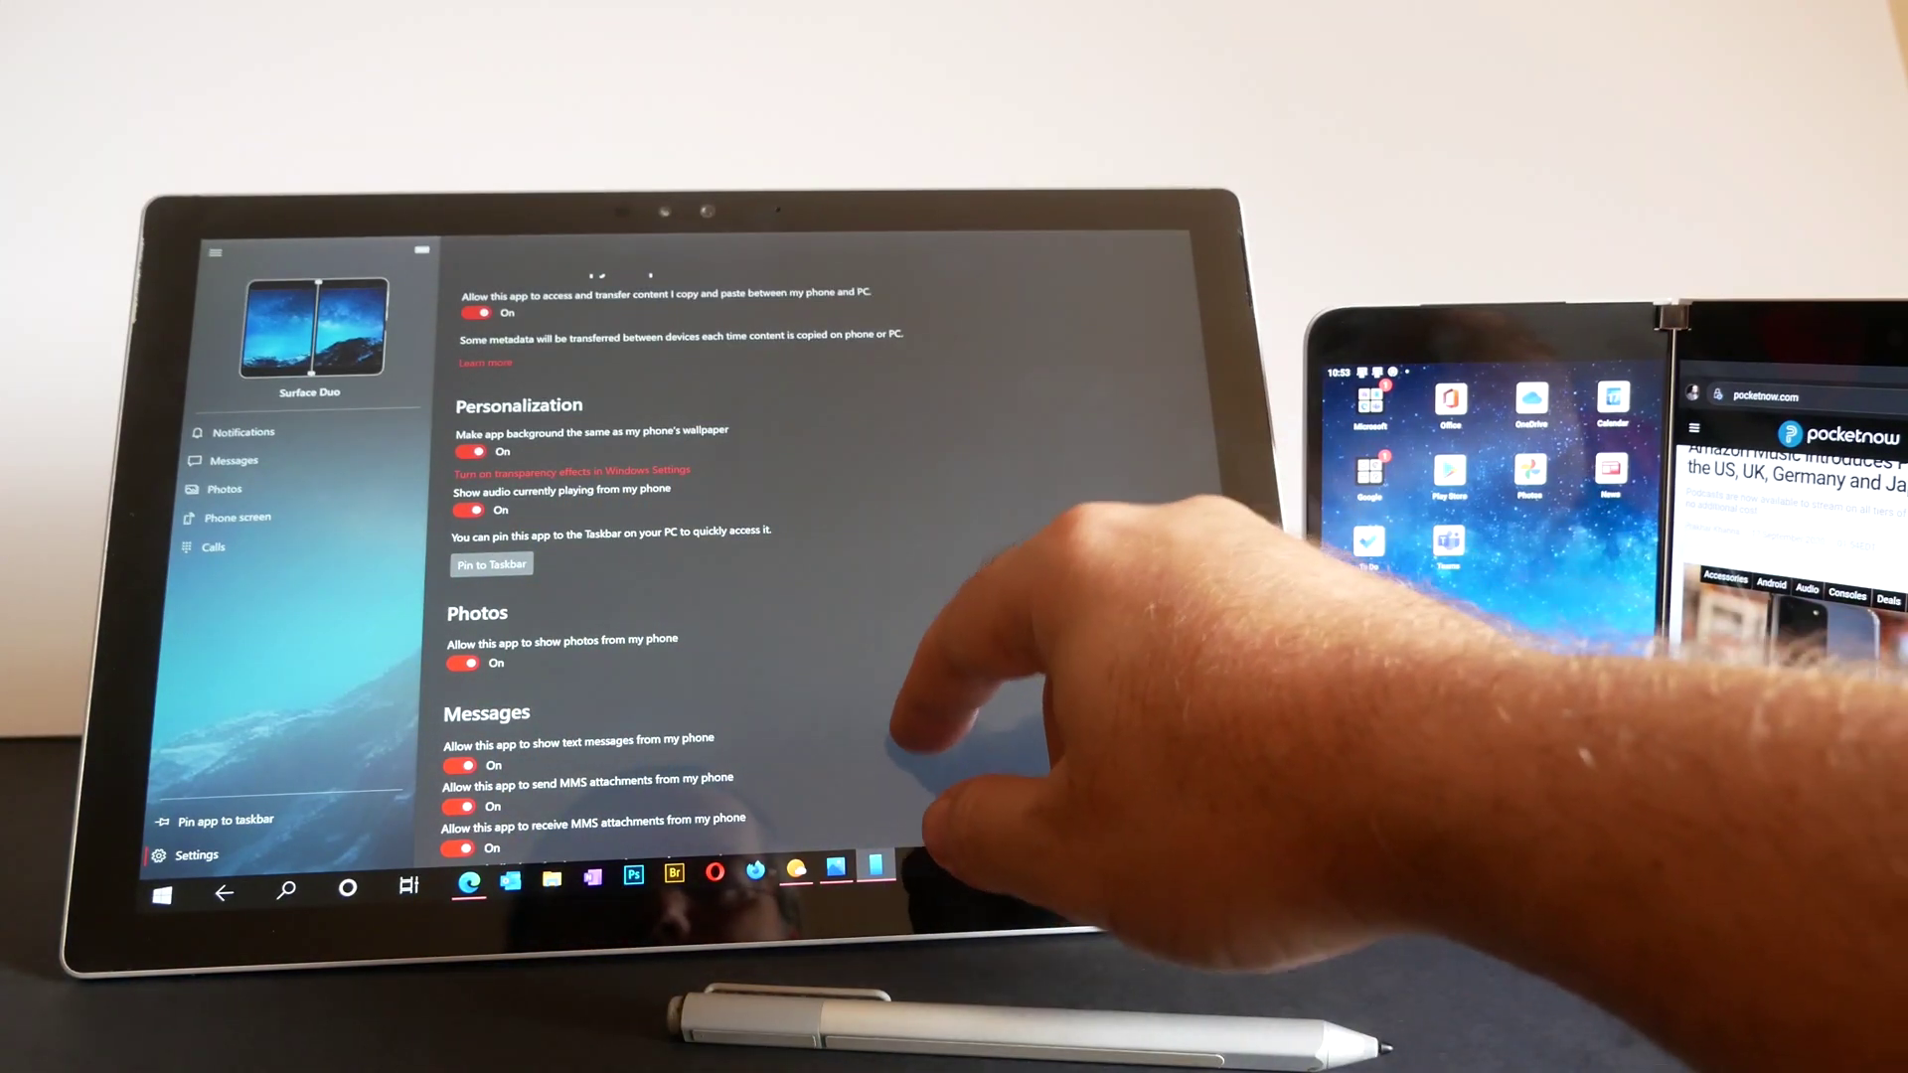
{"action": "scroll", "coordinate": [819, 566], "scroll_direction": "down", "scroll_amount": 1}
{"action": "scroll", "coordinate": [820, 567], "scroll_direction": "down", "scroll_amount": 1}
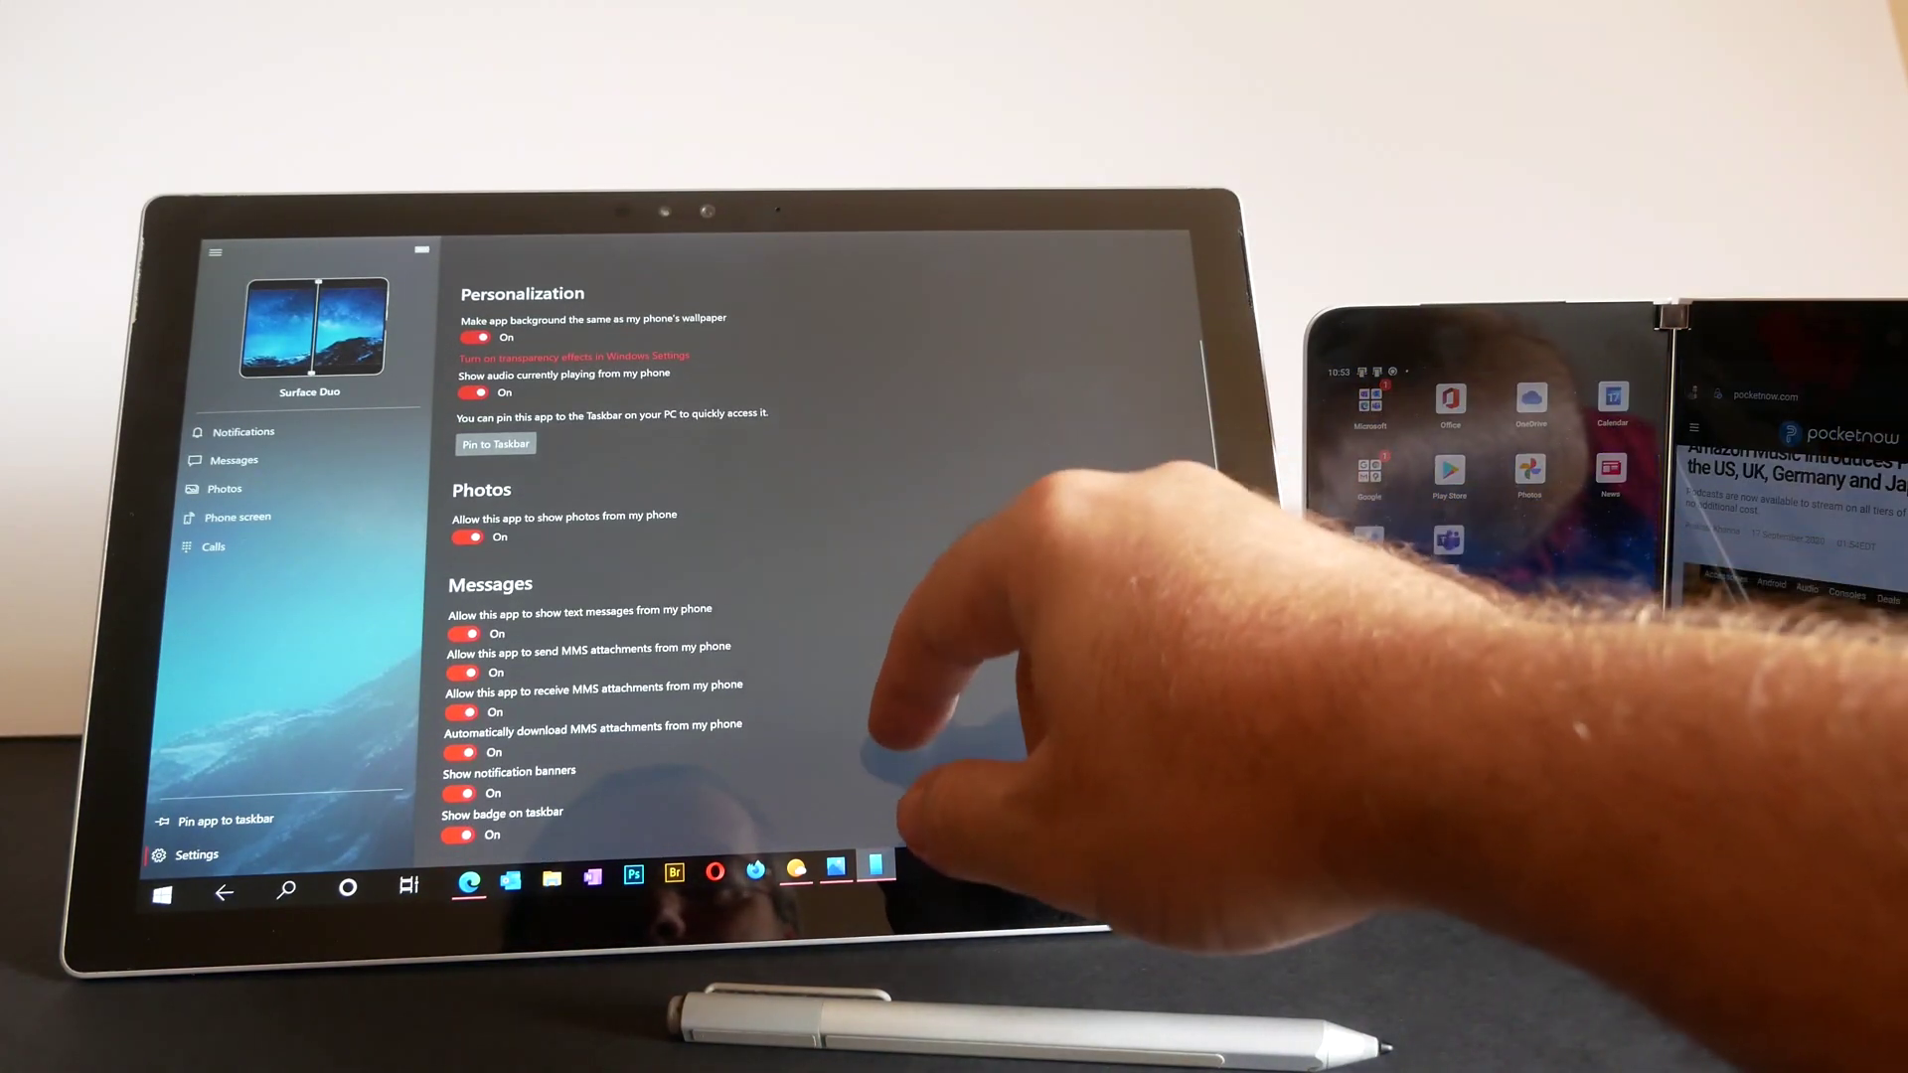
{"action": "scroll", "coordinate": [821, 567], "scroll_direction": "down", "scroll_amount": 1}
{"action": "scroll", "coordinate": [821, 567], "scroll_direction": "down", "scroll_amount": 1}
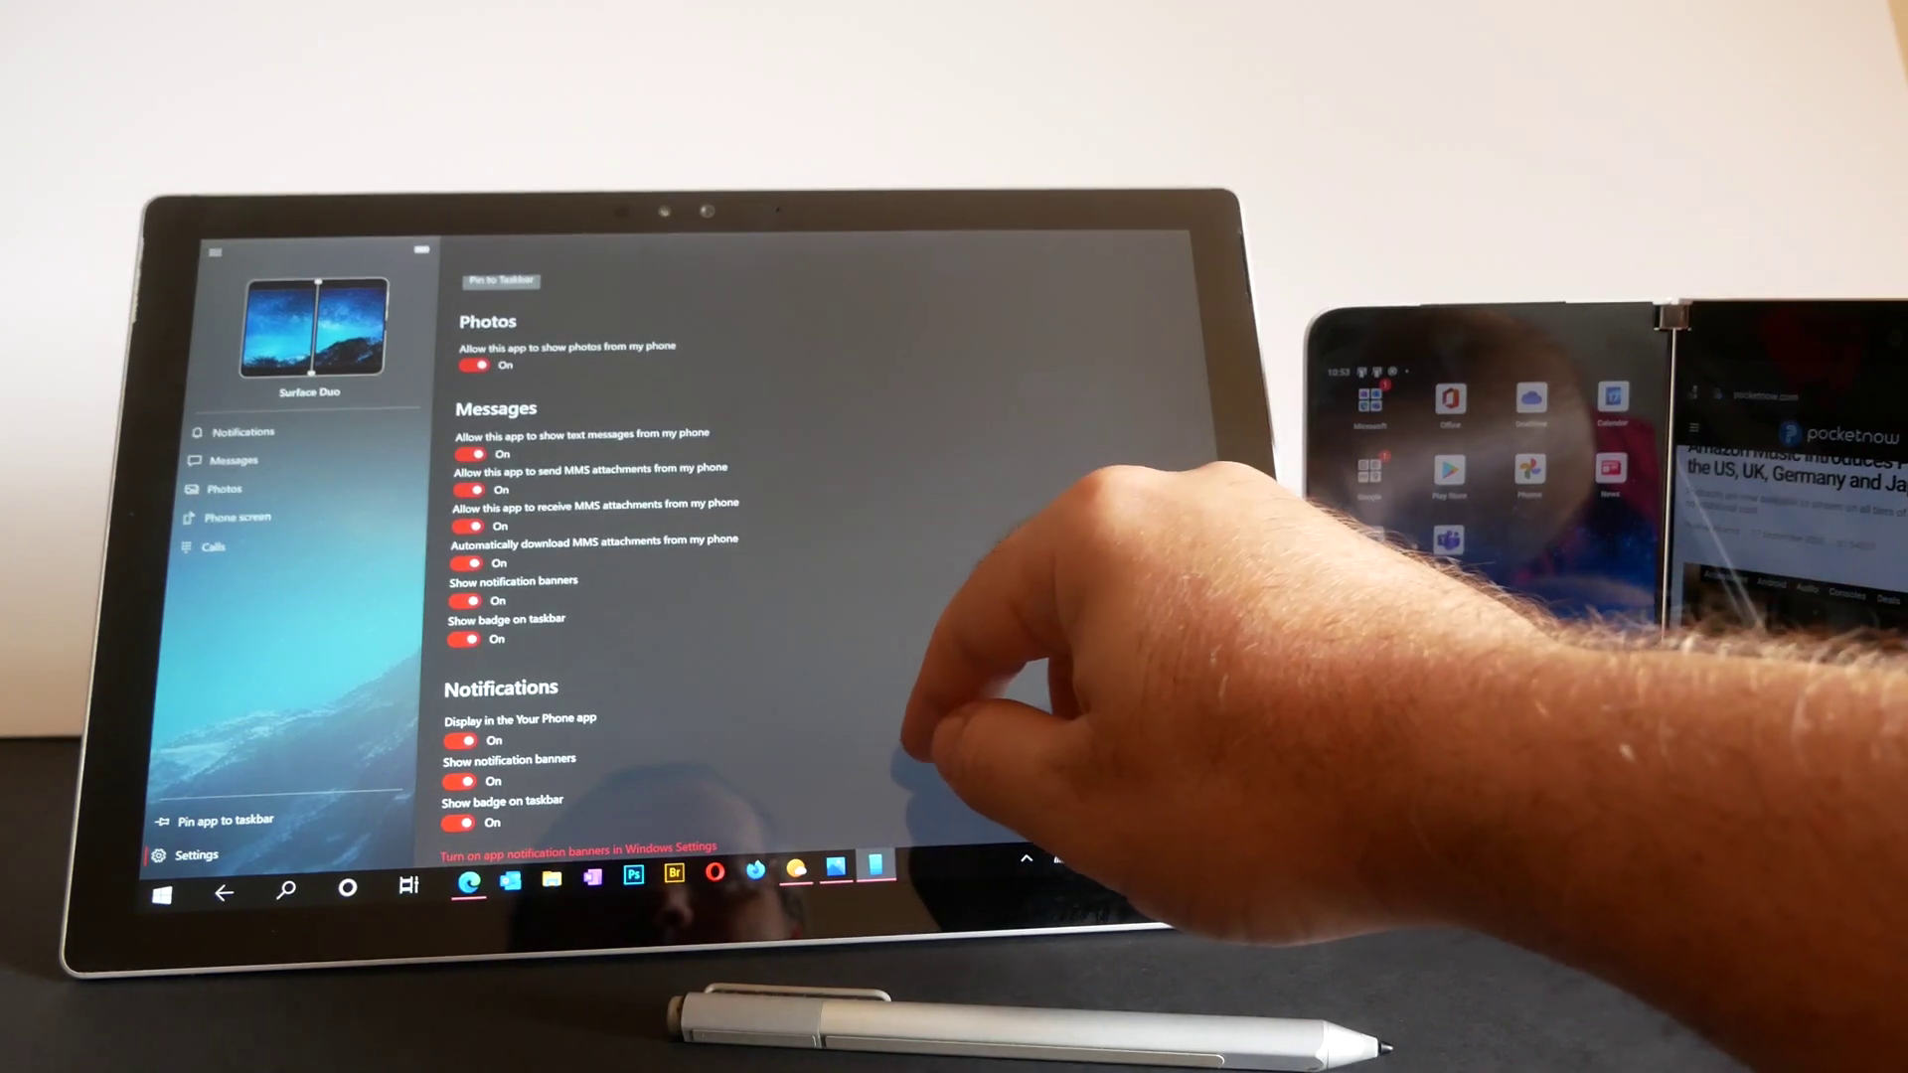
{"action": "scroll", "coordinate": [819, 567], "scroll_direction": "down", "scroll_amount": 1}
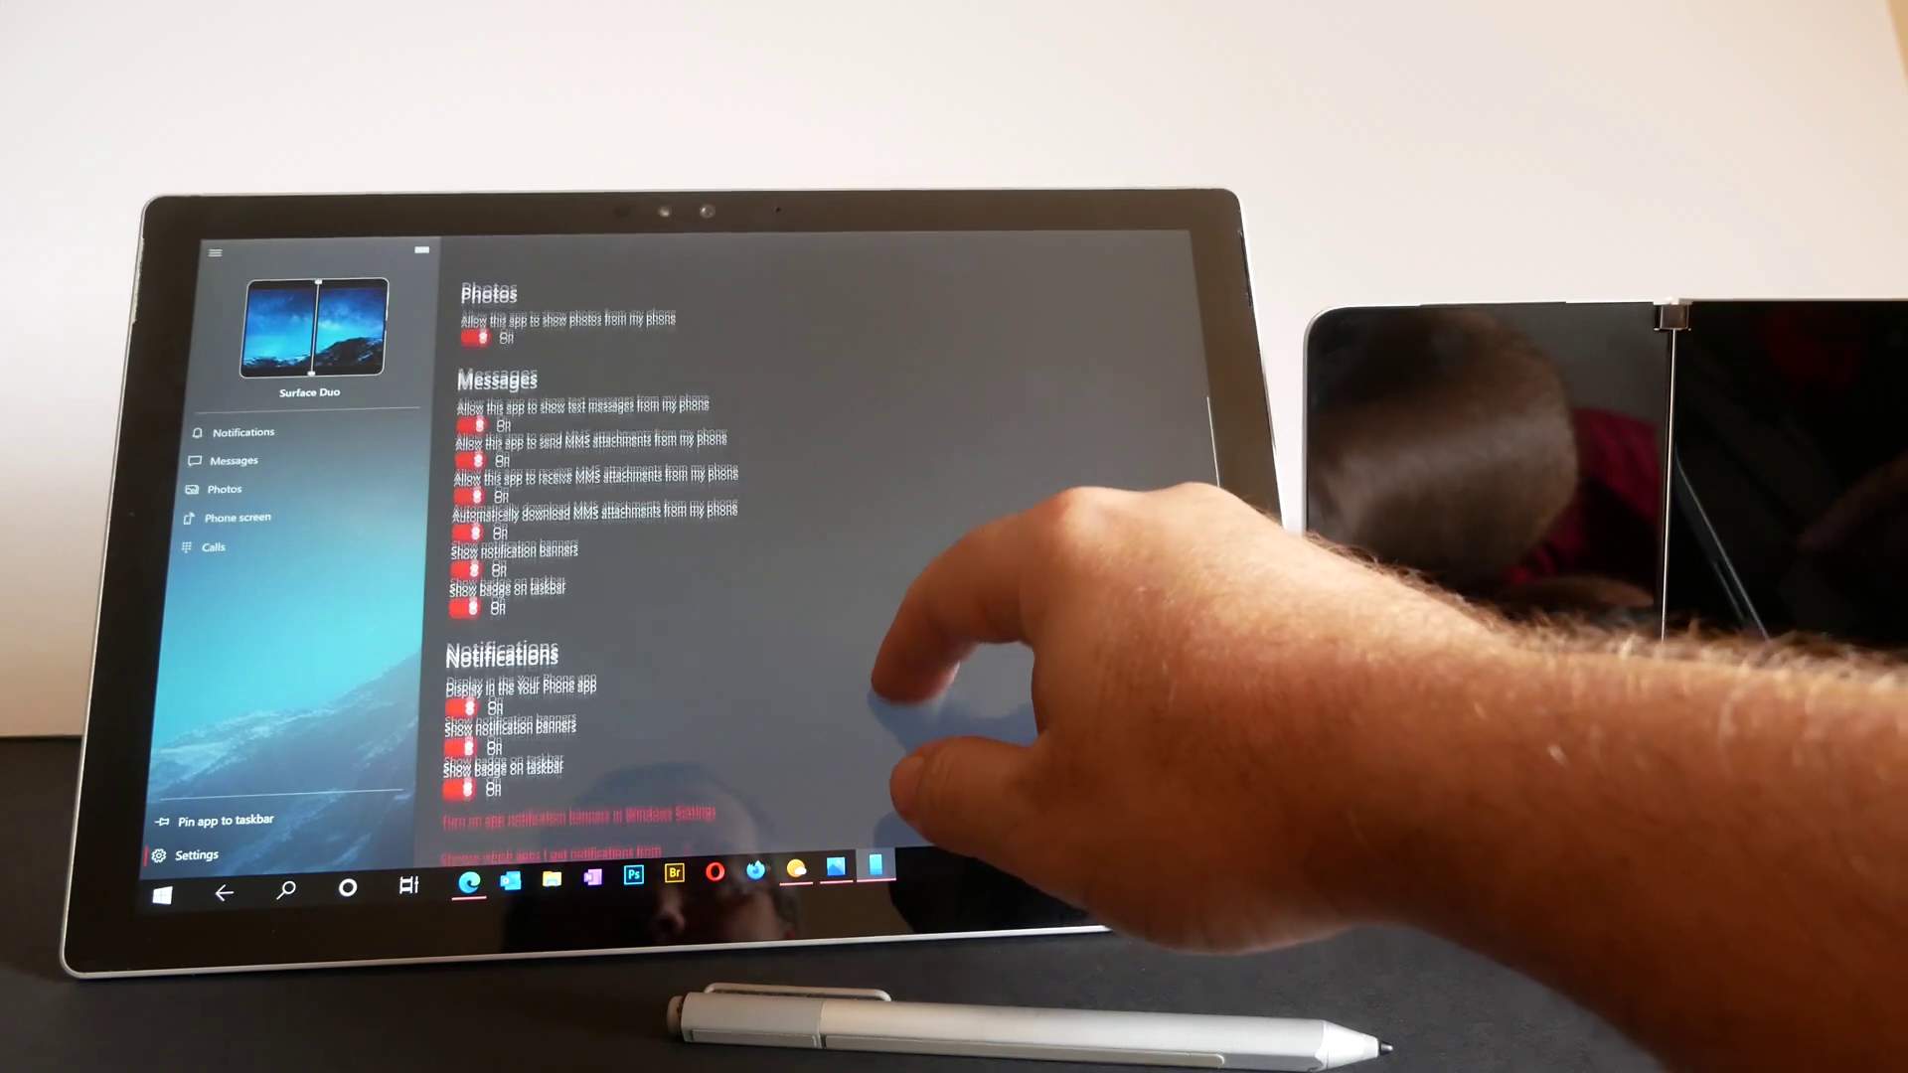
{"action": "scroll", "coordinate": [820, 567], "scroll_direction": "down", "scroll_amount": 2}
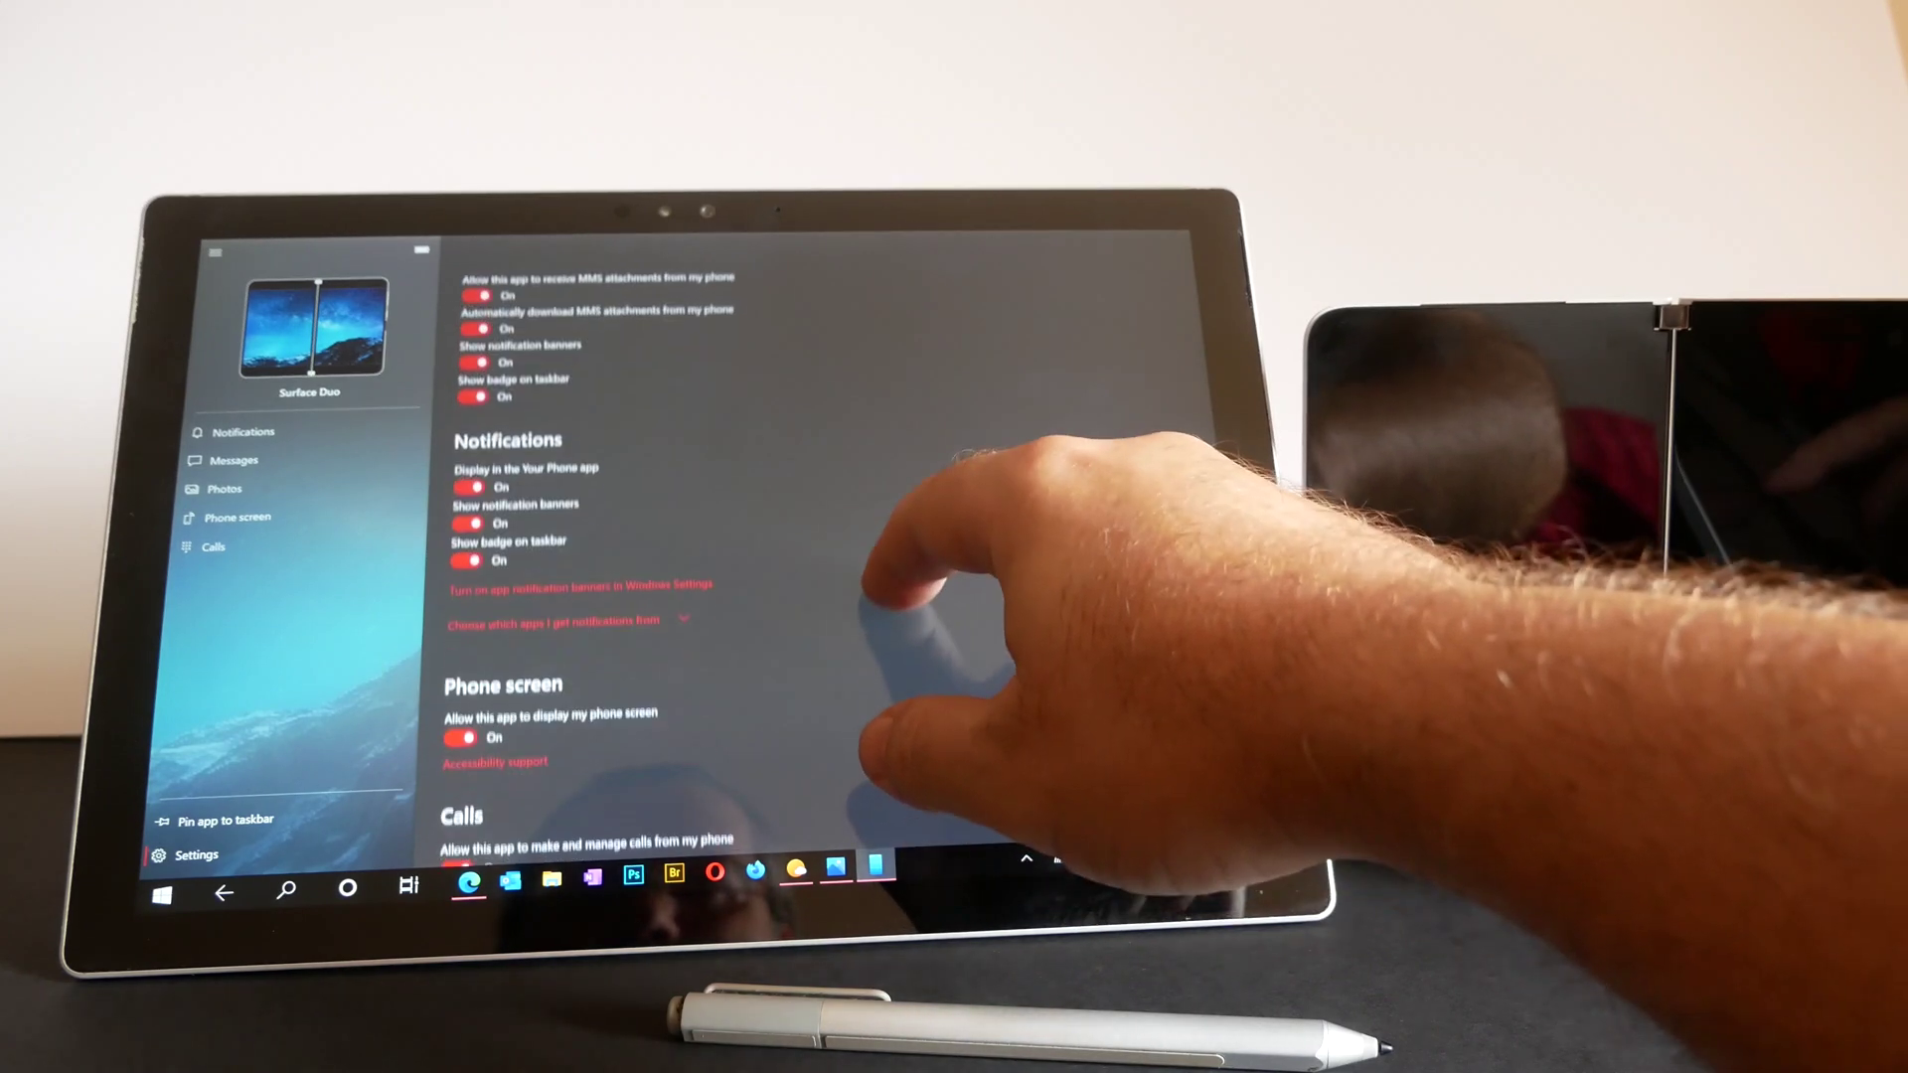
{"action": "scroll", "coordinate": [820, 567], "scroll_direction": "down", "scroll_amount": 1}
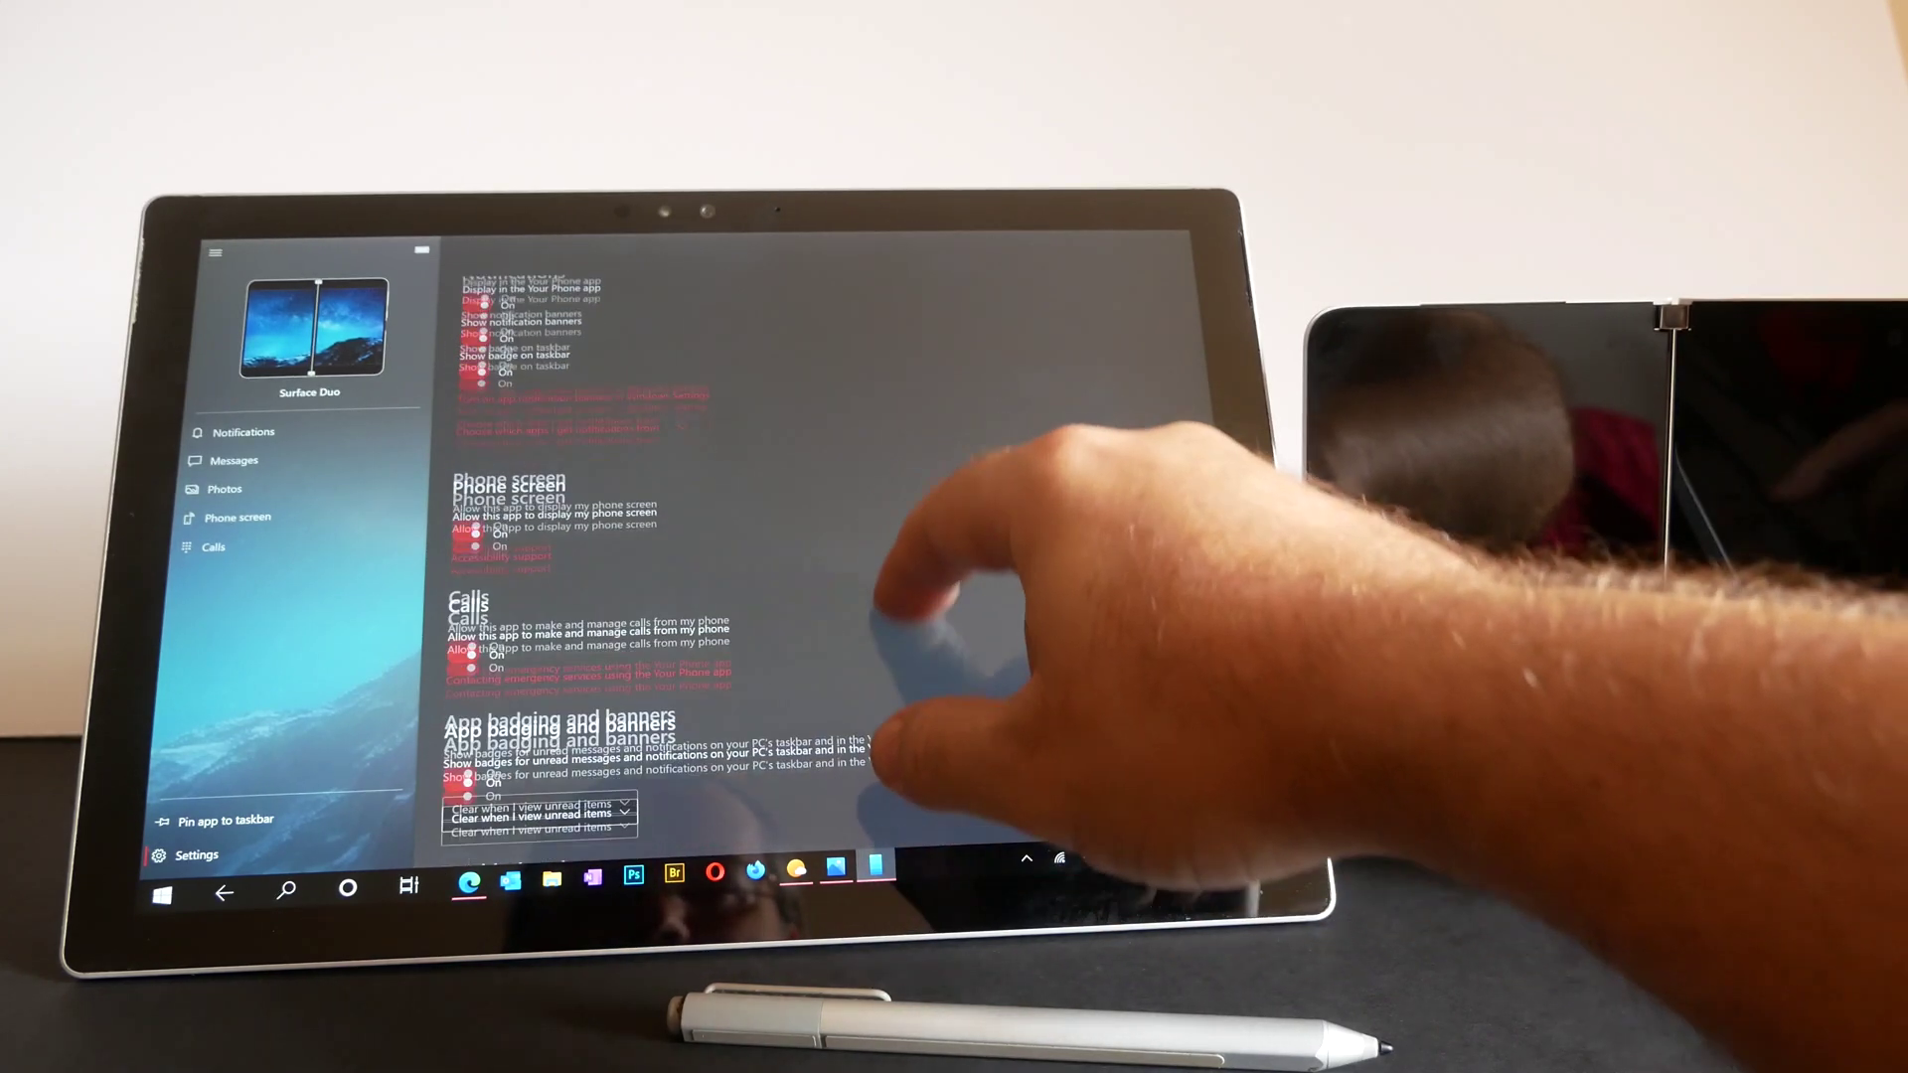
{"action": "scroll", "coordinate": [820, 566], "scroll_direction": "down", "scroll_amount": 2}
{"action": "scroll", "coordinate": [821, 568], "scroll_direction": "down", "scroll_amount": 1}
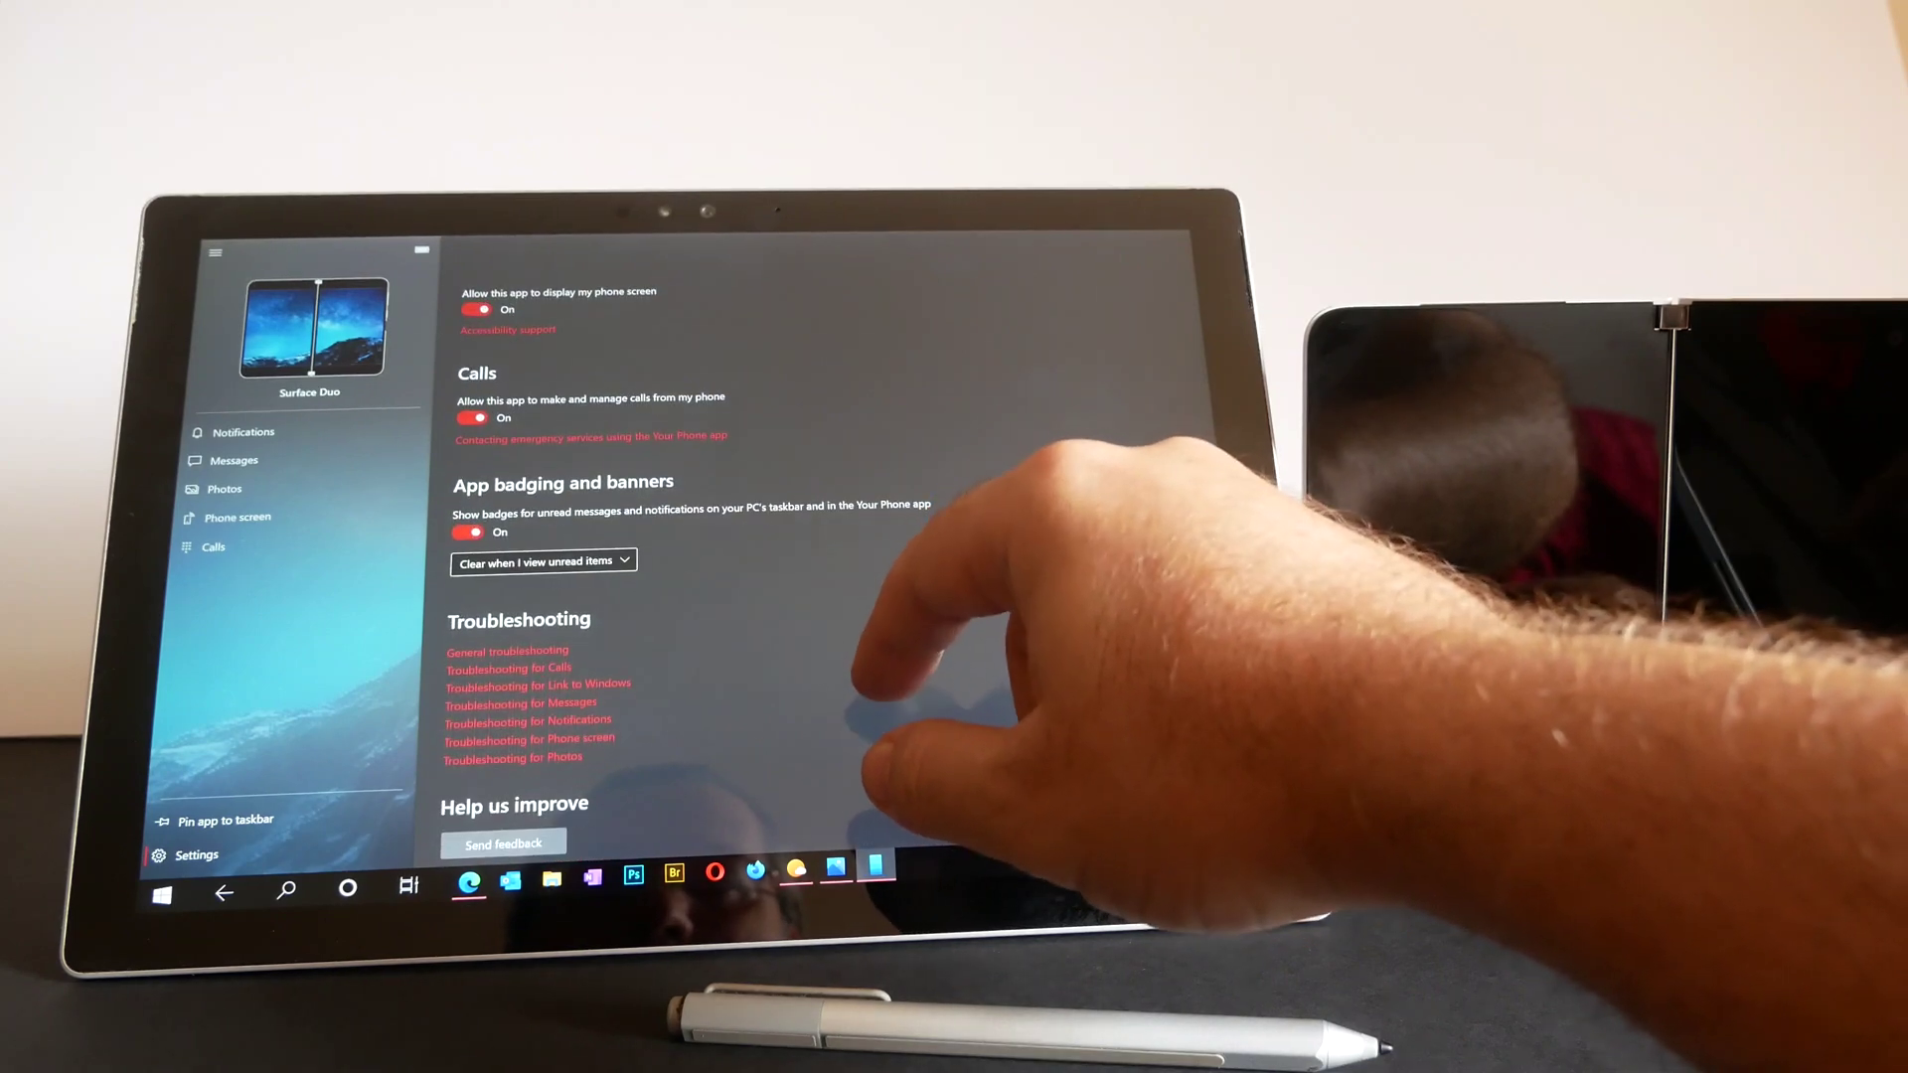
{"action": "scroll", "coordinate": [819, 567], "scroll_direction": "down", "scroll_amount": 1}
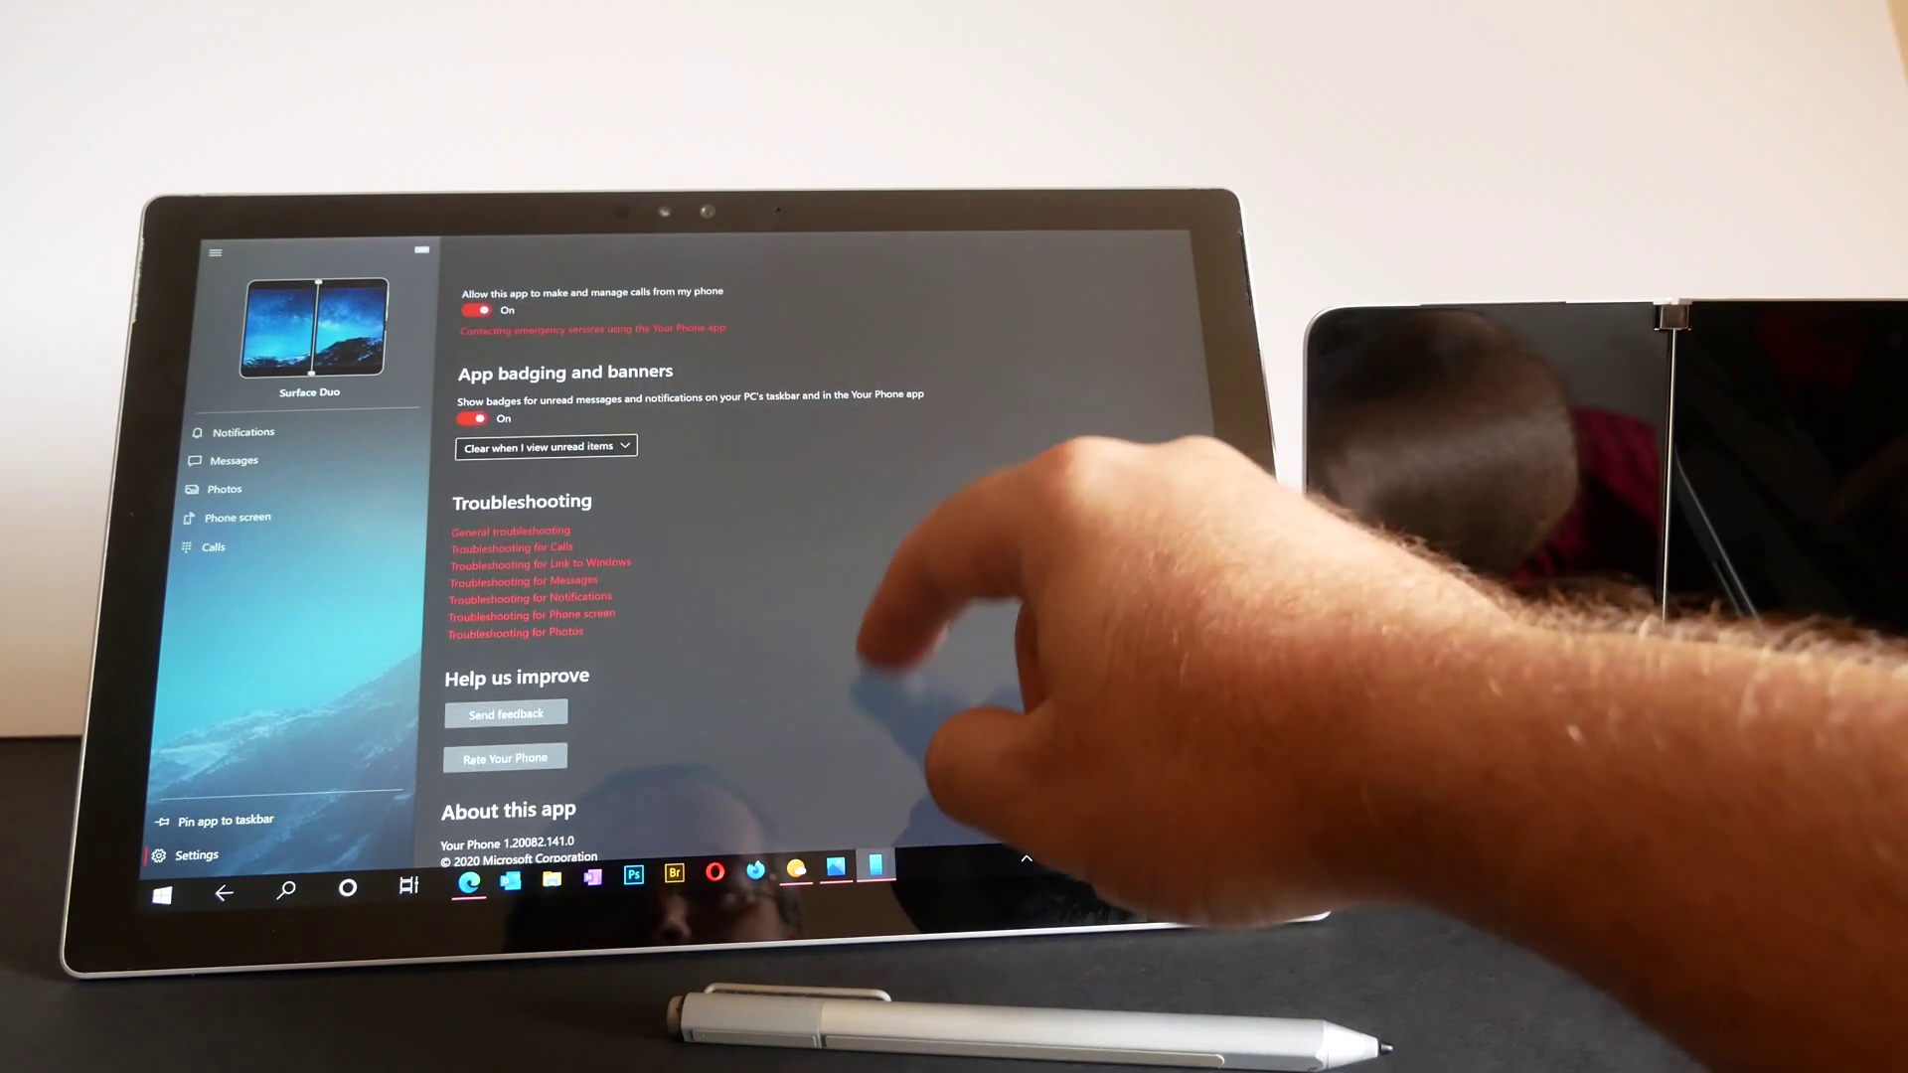
{"action": "scroll", "coordinate": [820, 567], "scroll_direction": "down", "scroll_amount": 1}
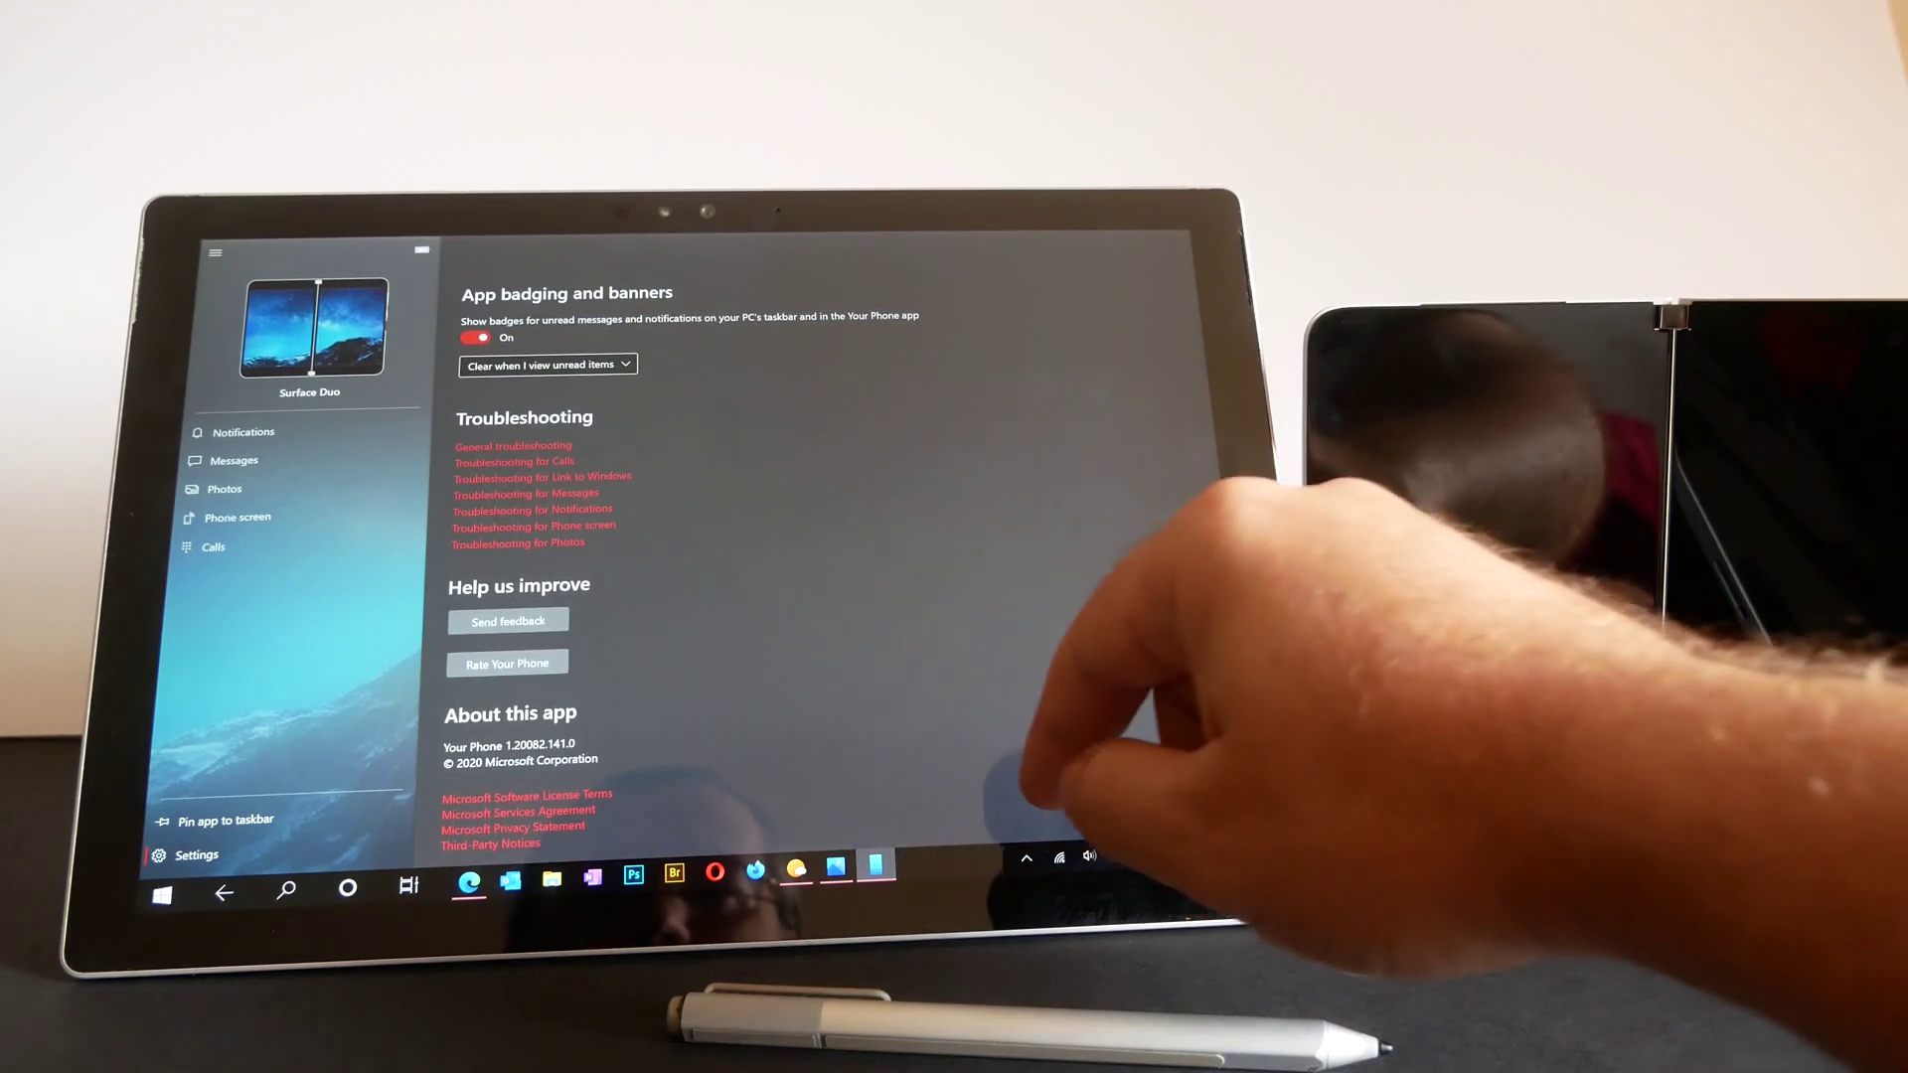